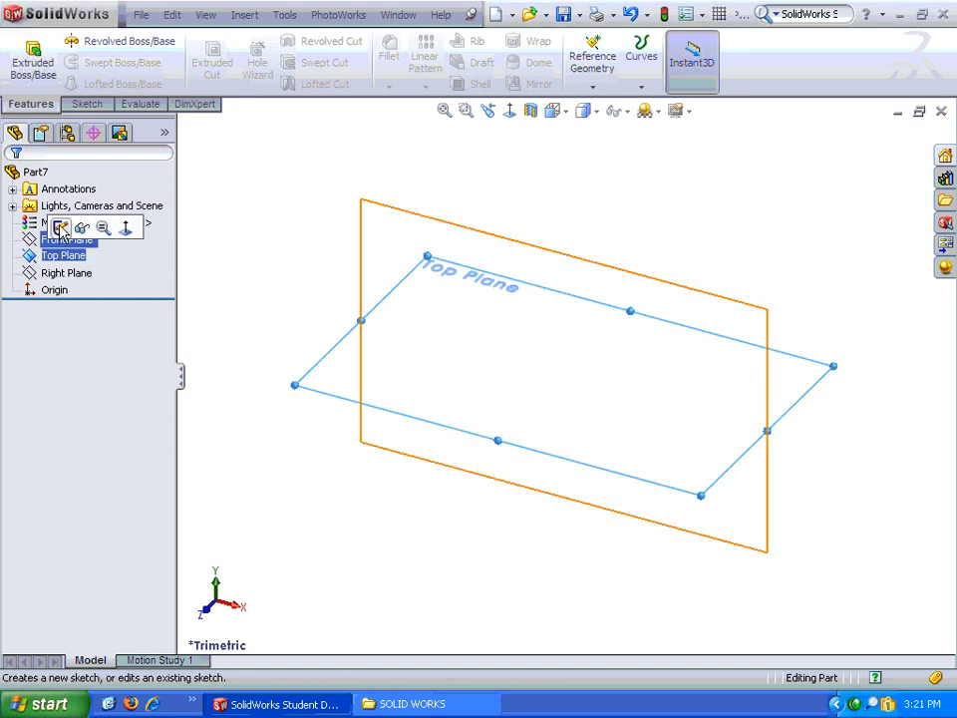
Start a sketch on the Top Plane and draw a corner rectangle about 3.5 by 1.37 in just above the origin
click(59, 228)
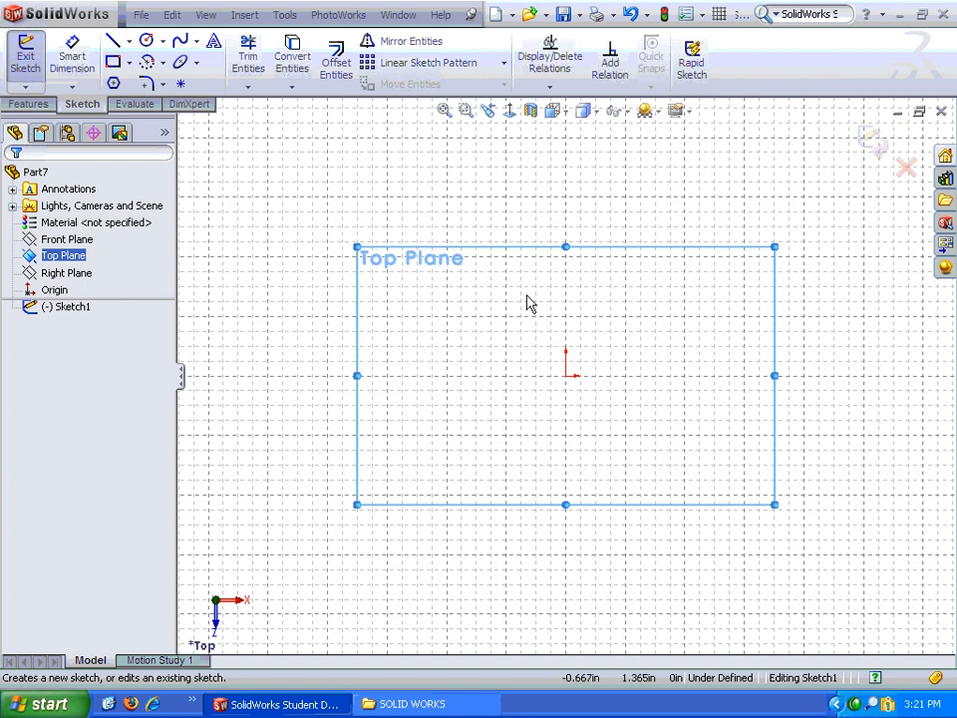
right_click(488, 311)
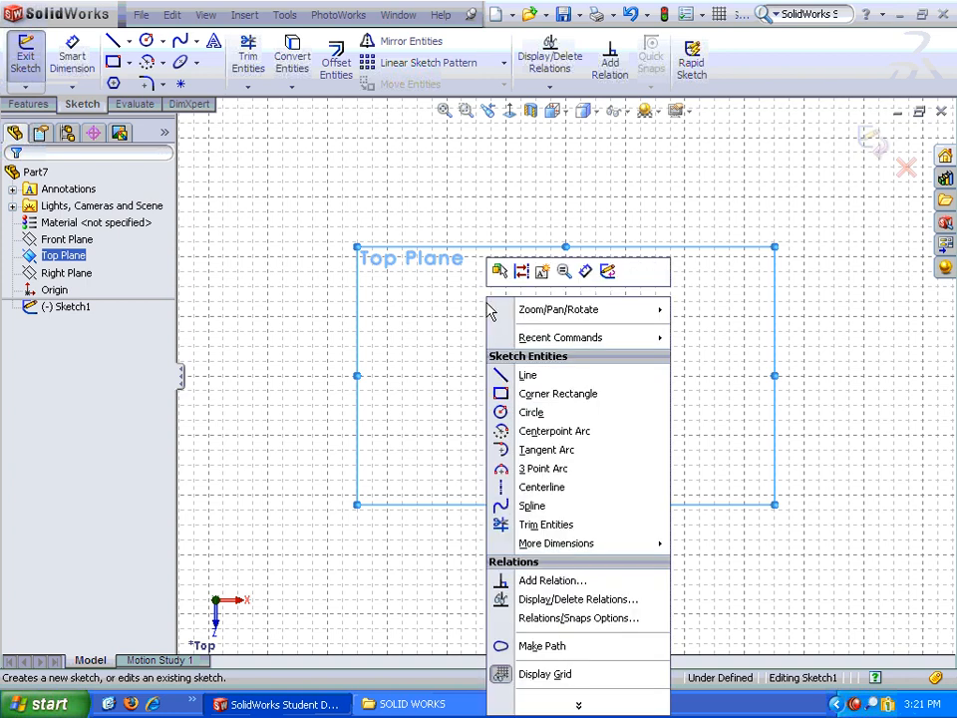
click(520, 394)
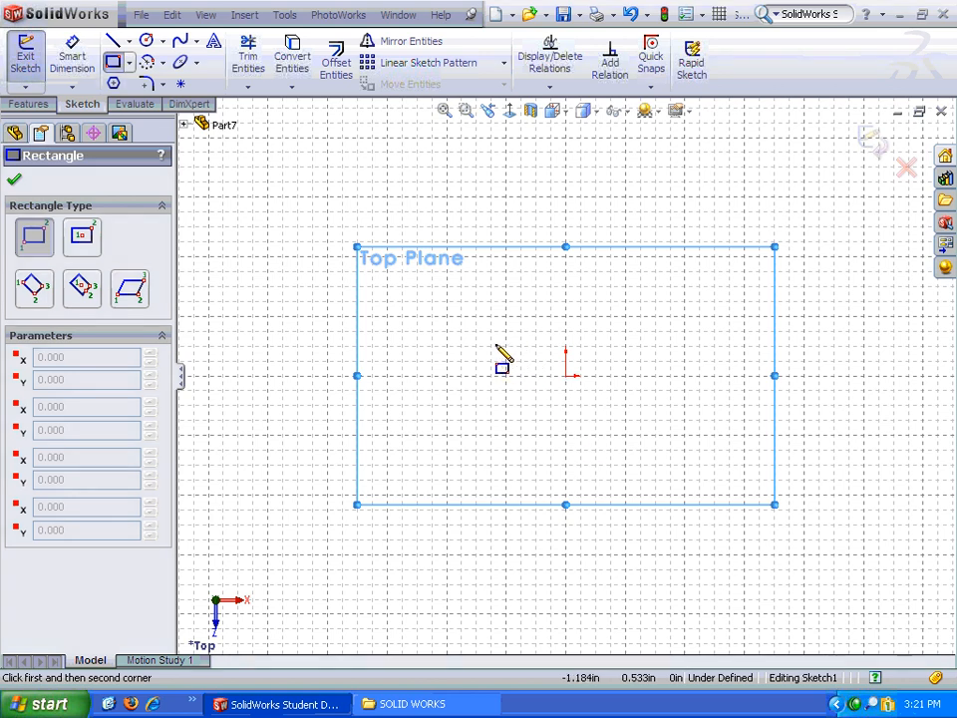
click(496, 344)
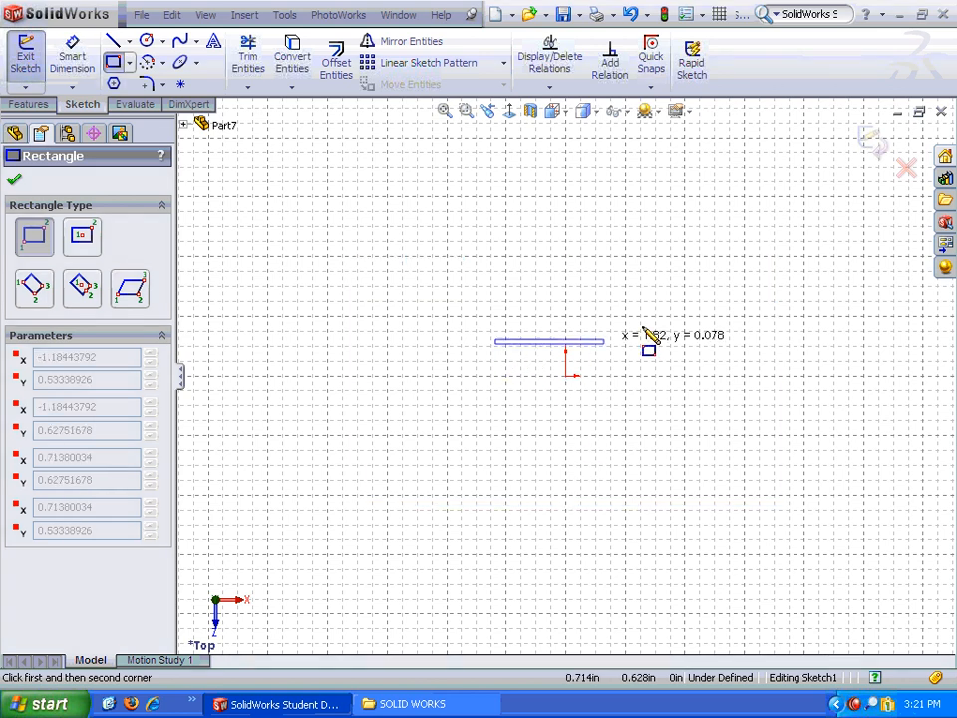
click(705, 262)
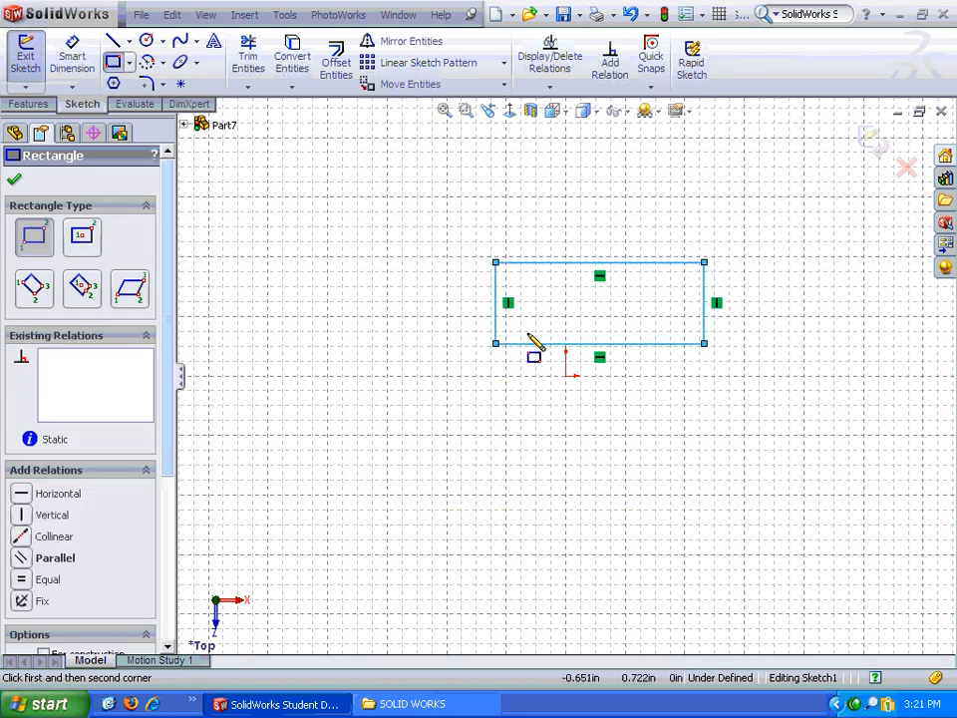
Dimension the rectangle's left vertical side and set it to 1.5 in
click(74, 62)
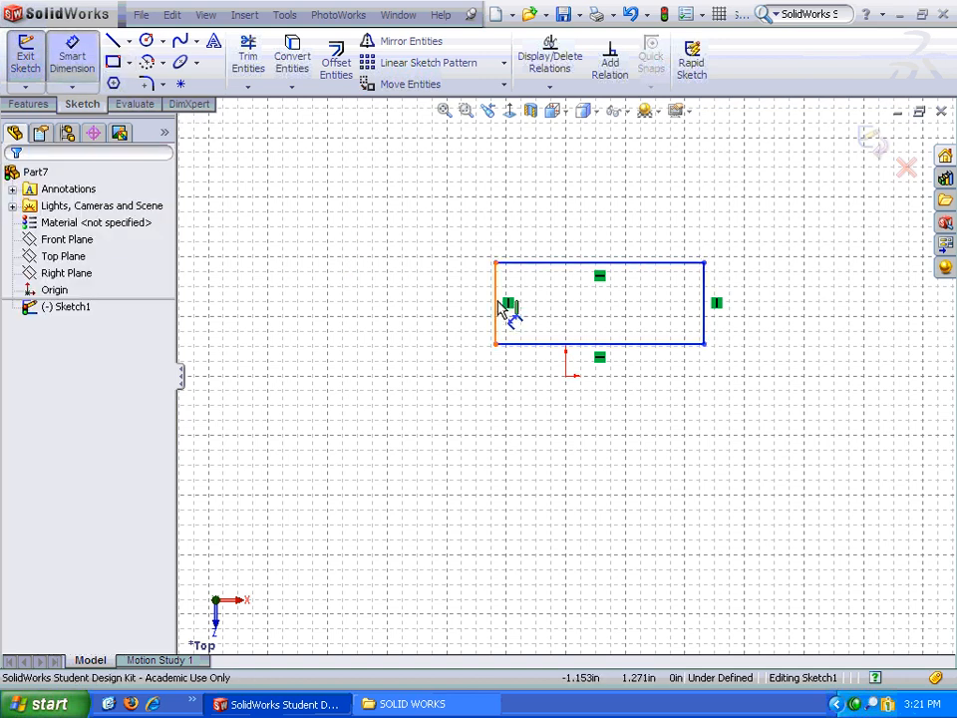
click(498, 309)
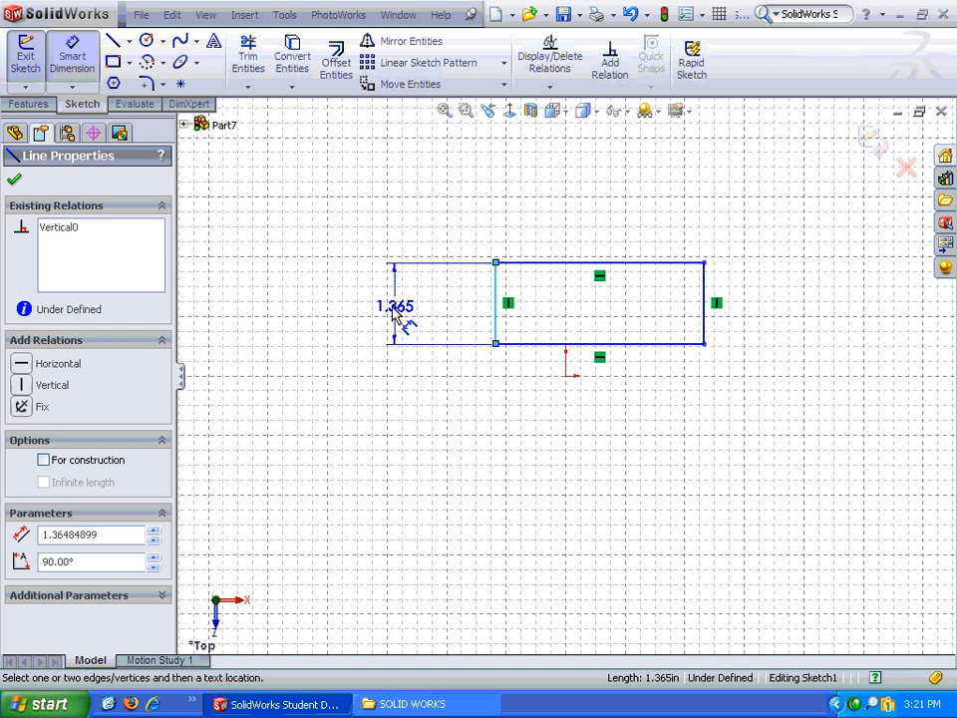
click(395, 308)
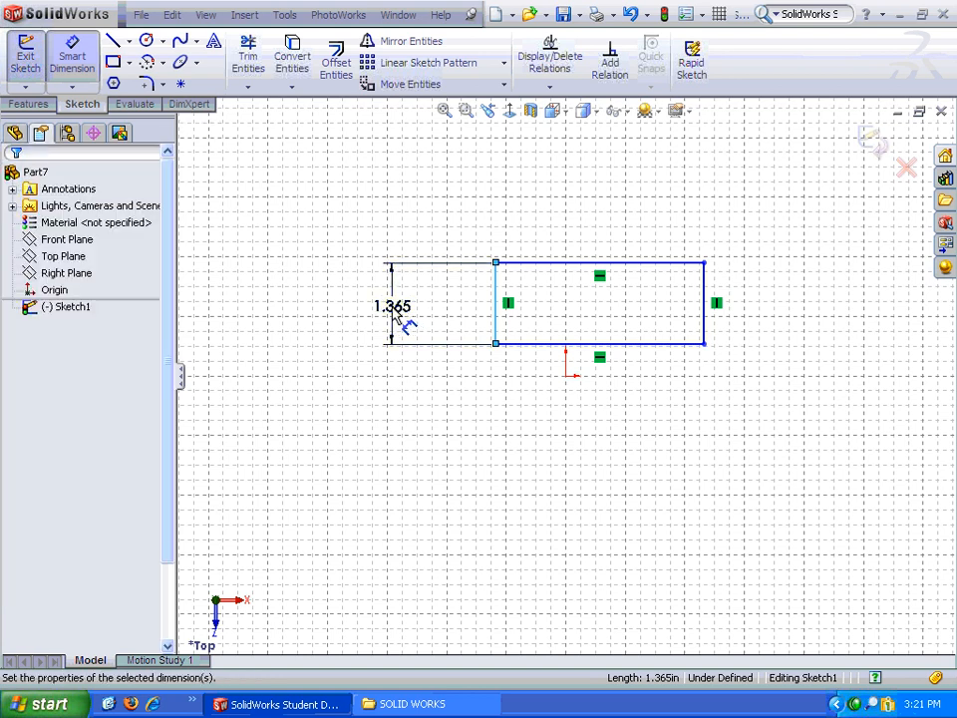
double_click(396, 317)
text(1.5)
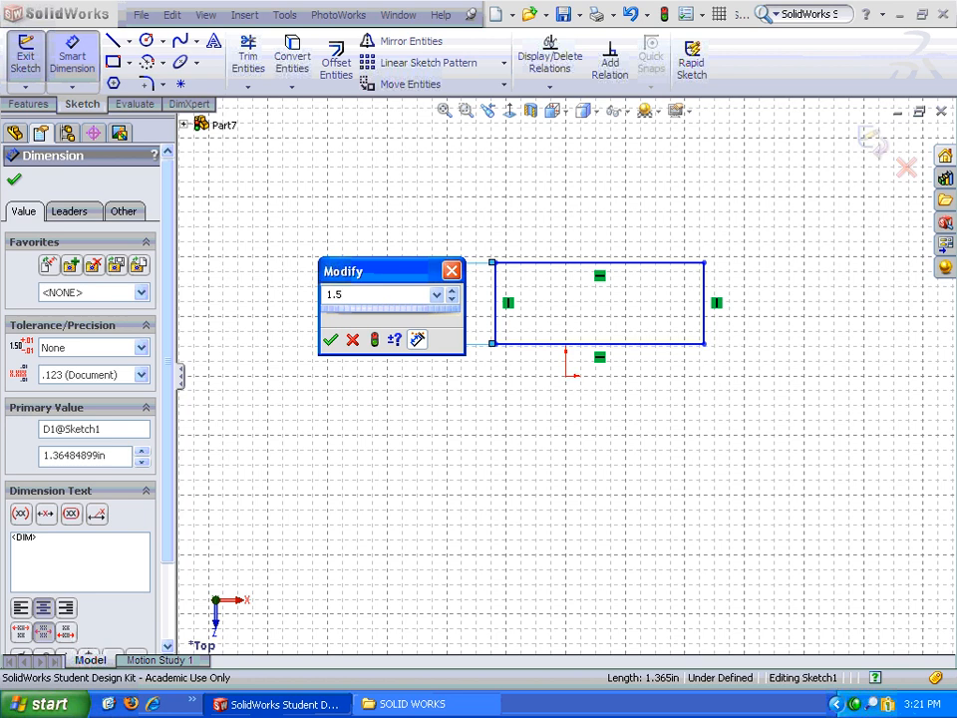
key(Return)
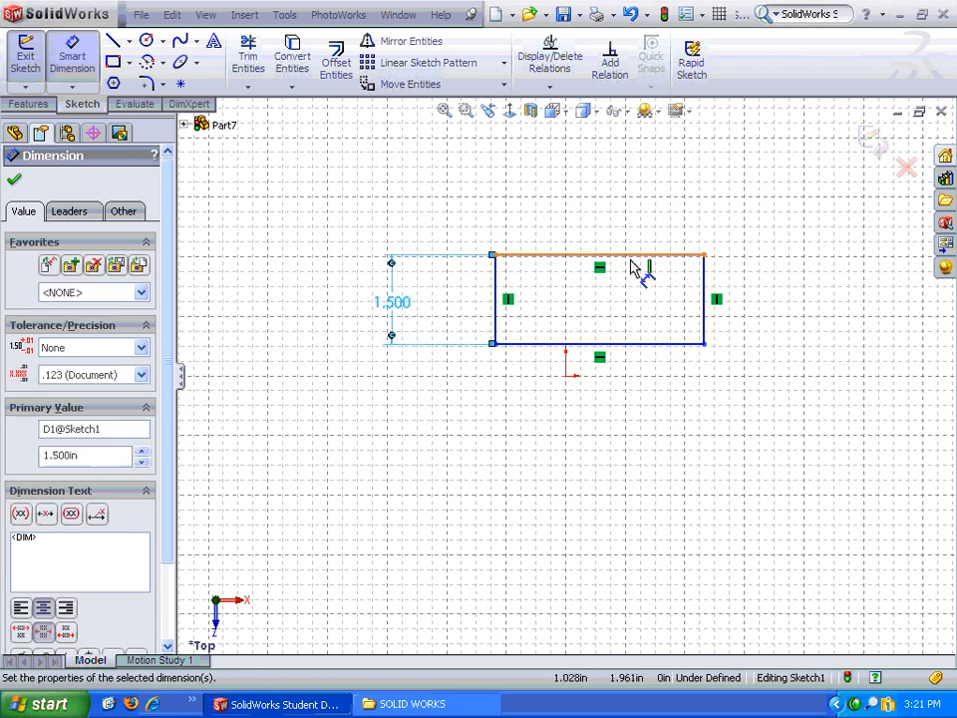
Dimension the rectangle's upper horizontal edge and set it to 3.25 in
click(625, 244)
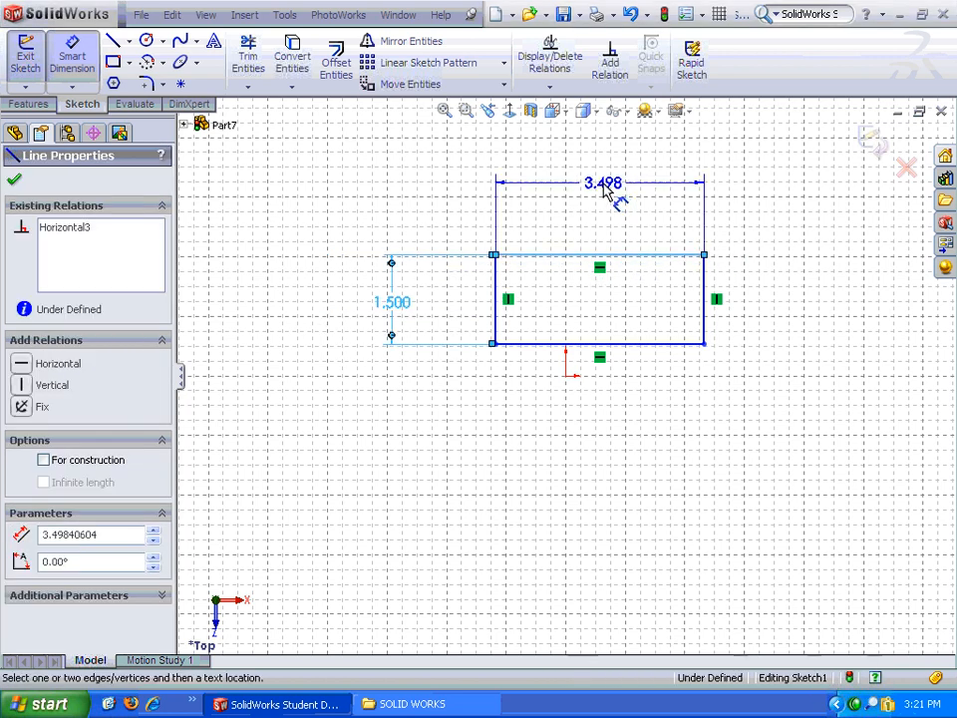
click(604, 193)
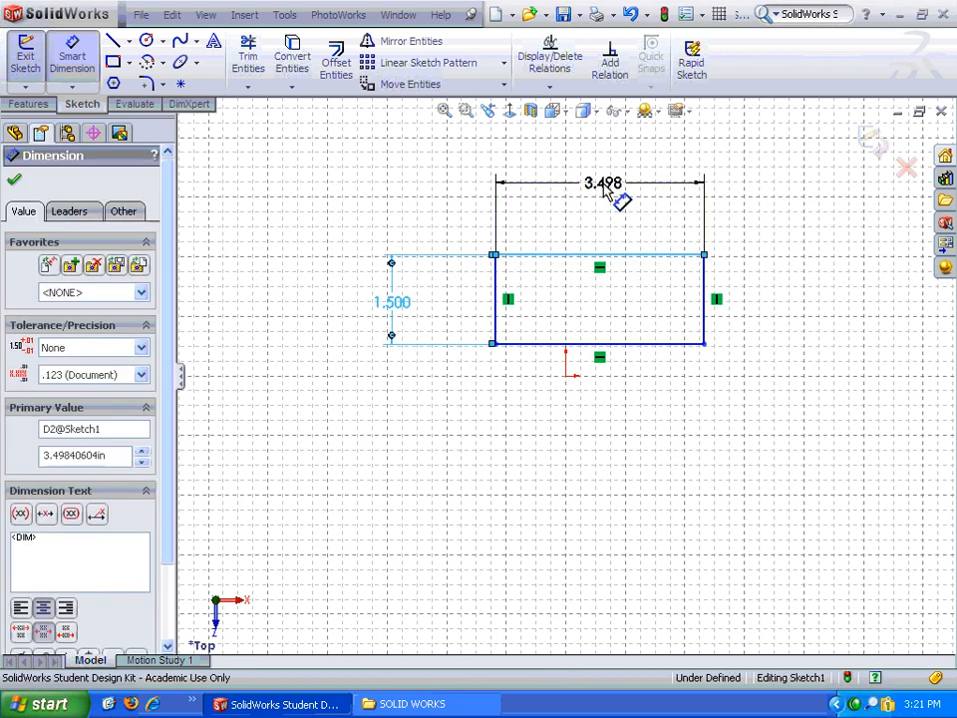
double_click(608, 197)
text(3)
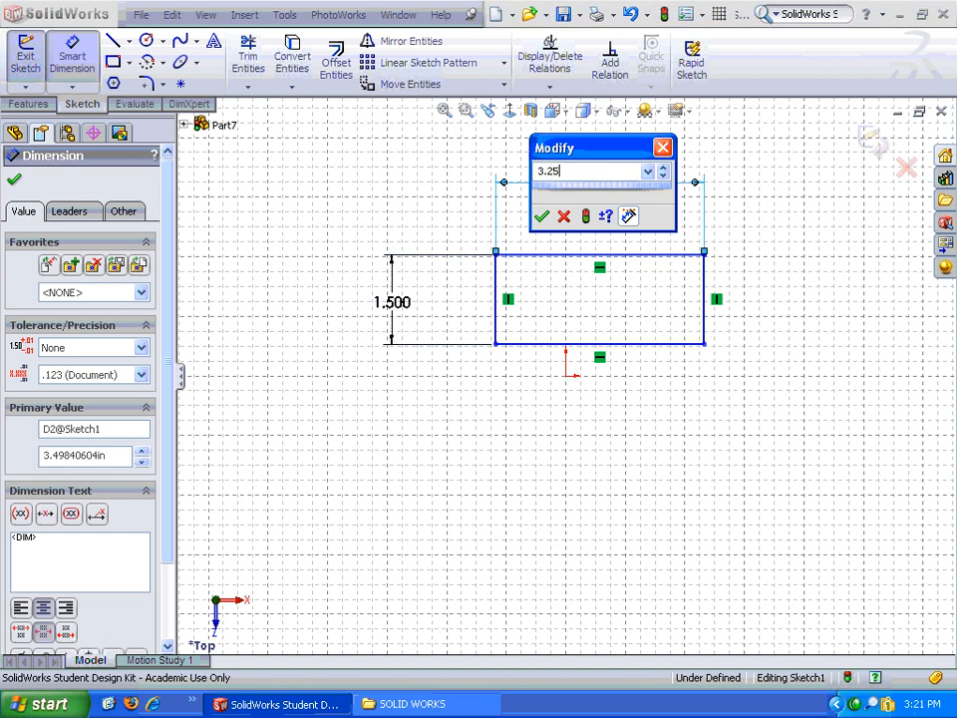
text(.25)
key(Return)
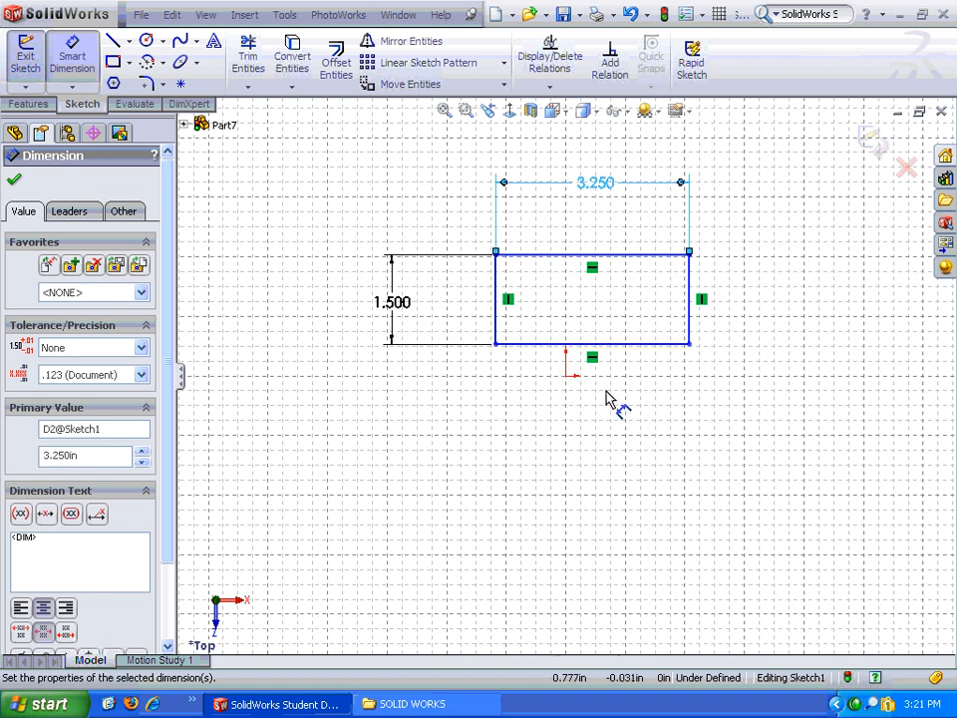
key(Escape)
key(Escape)
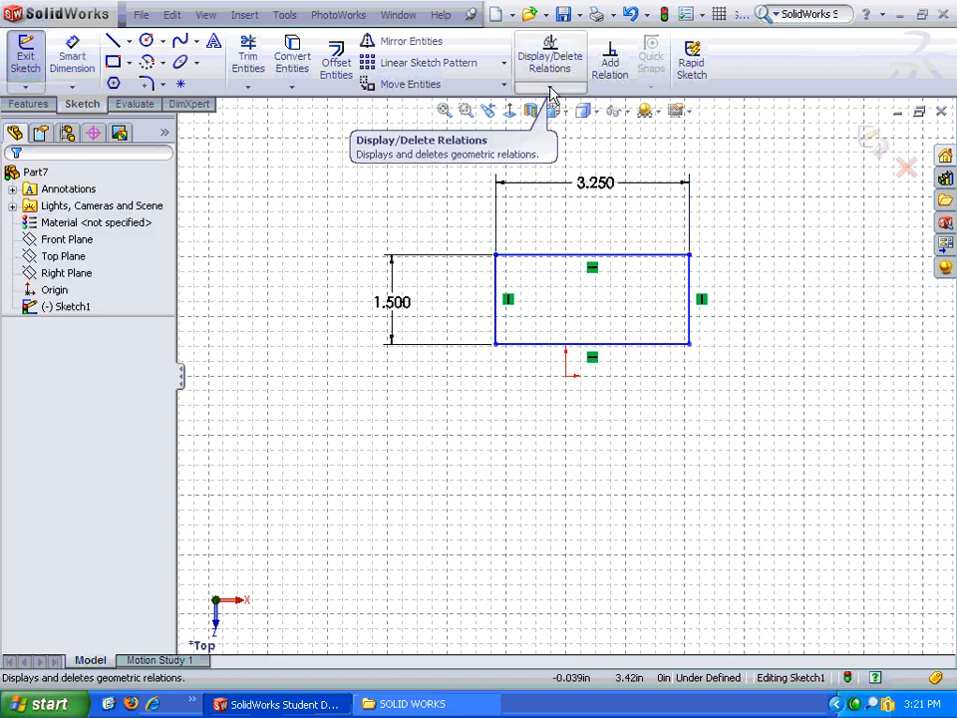
Add a Midpoint relation between the rectangle's lower horizontal edge and the origin
click(549, 88)
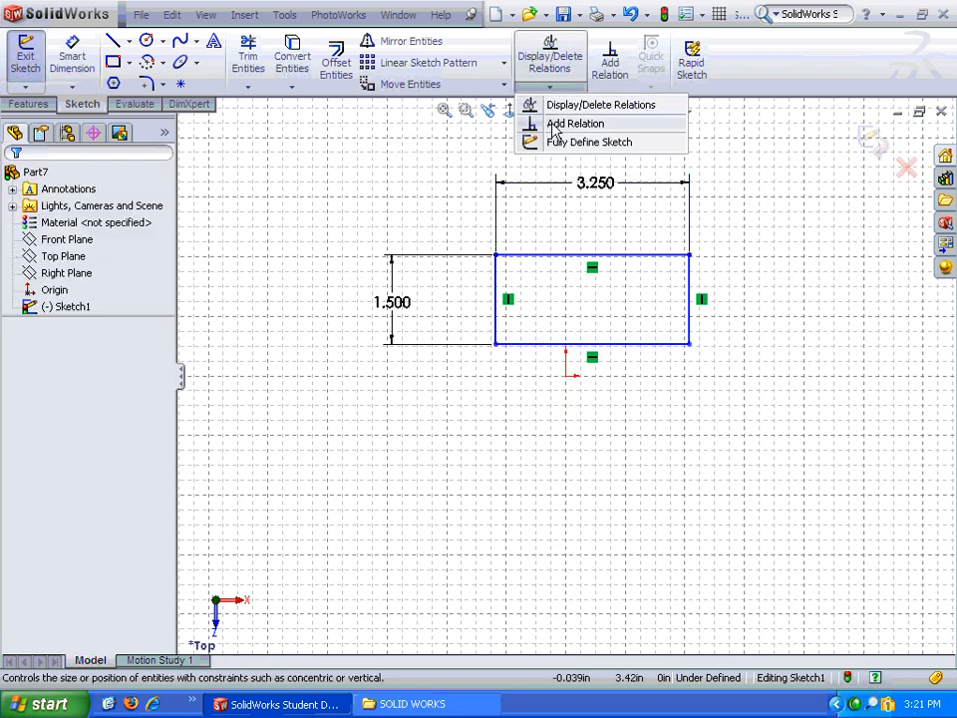
click(553, 125)
click(612, 345)
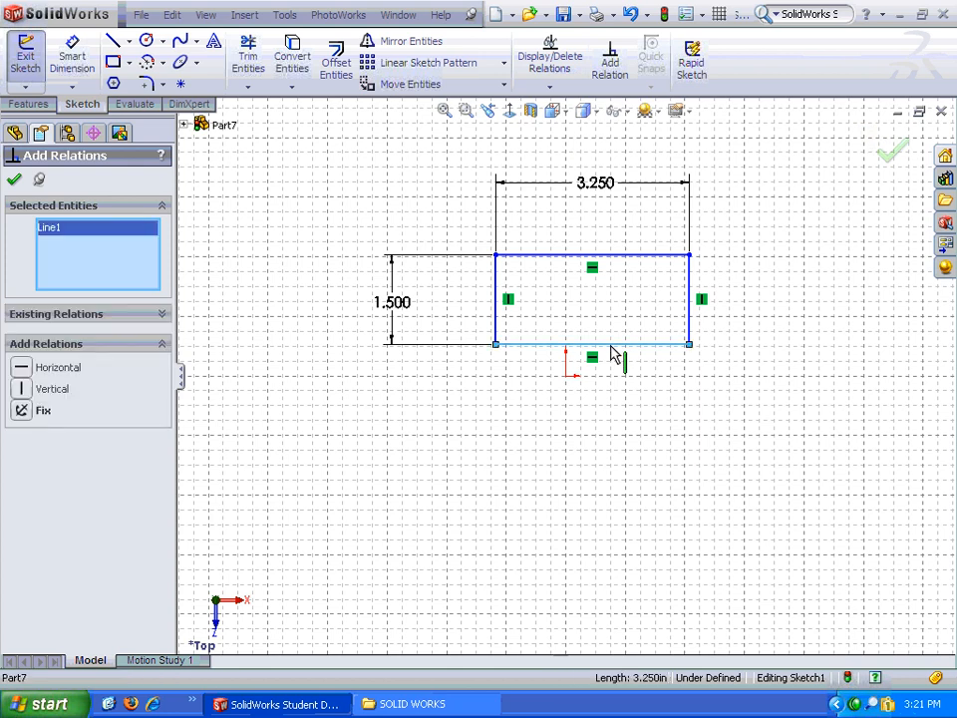
click(565, 376)
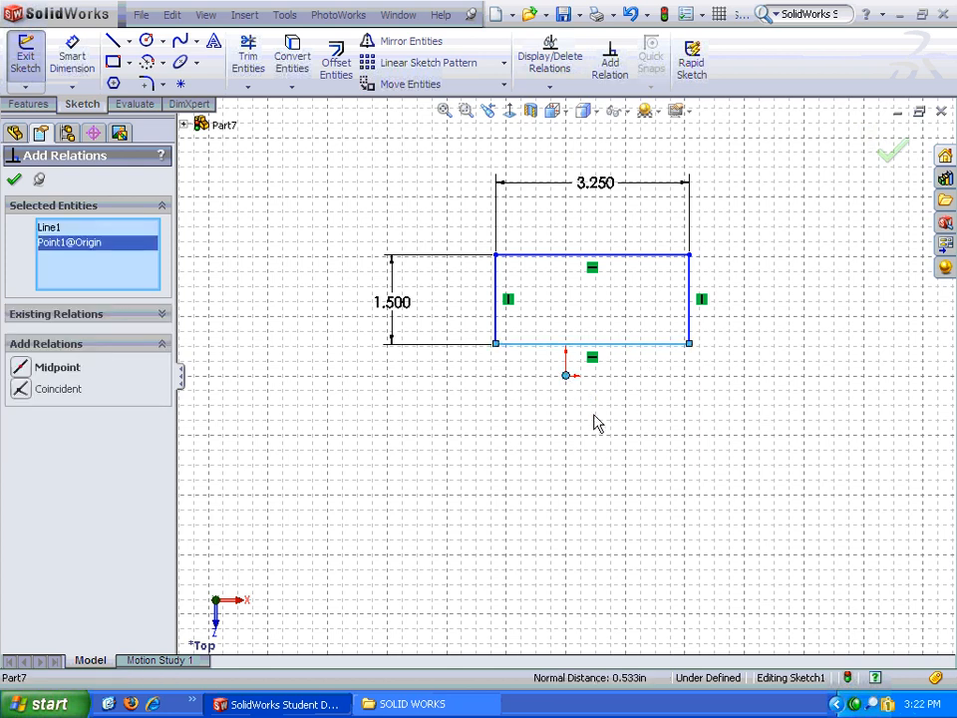
click(21, 368)
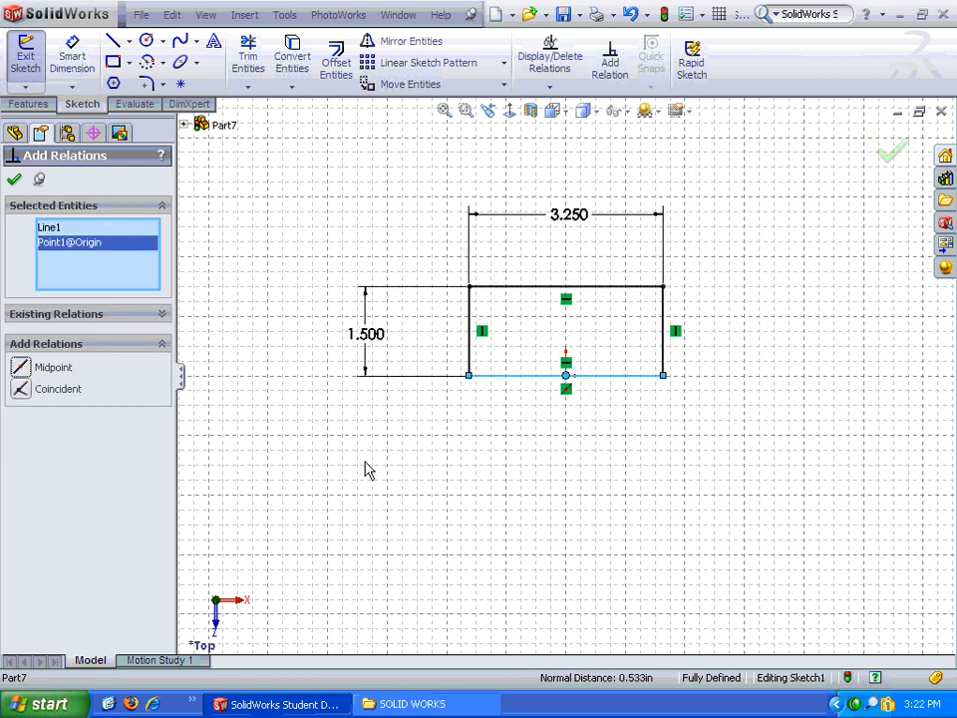
click(15, 181)
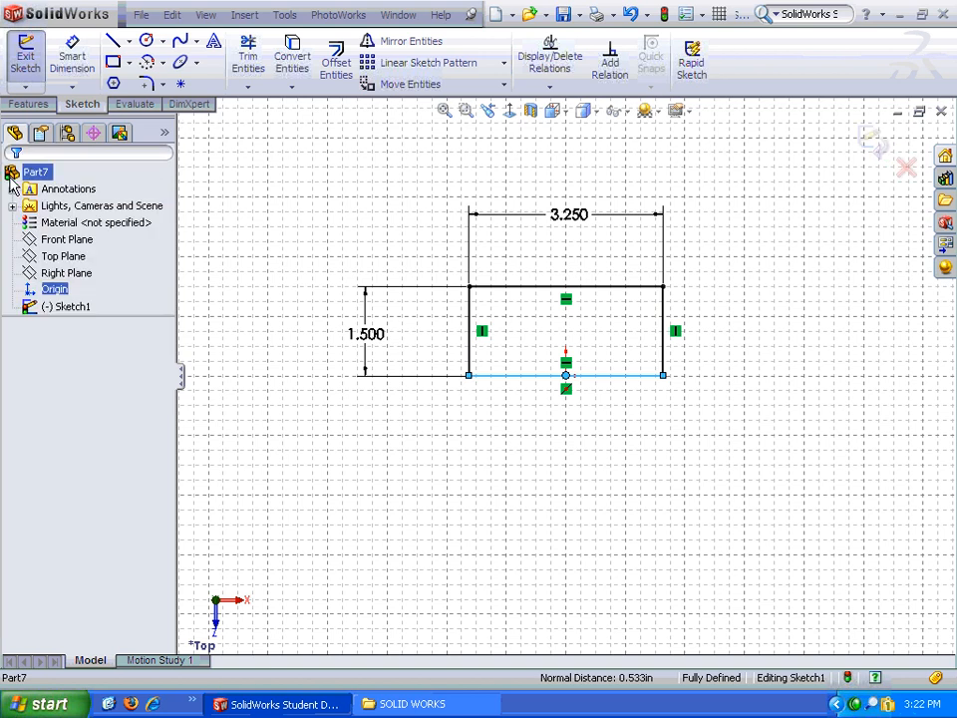
Extrude the rectangle as a blind boss to a depth of 0.375 in
click(29, 104)
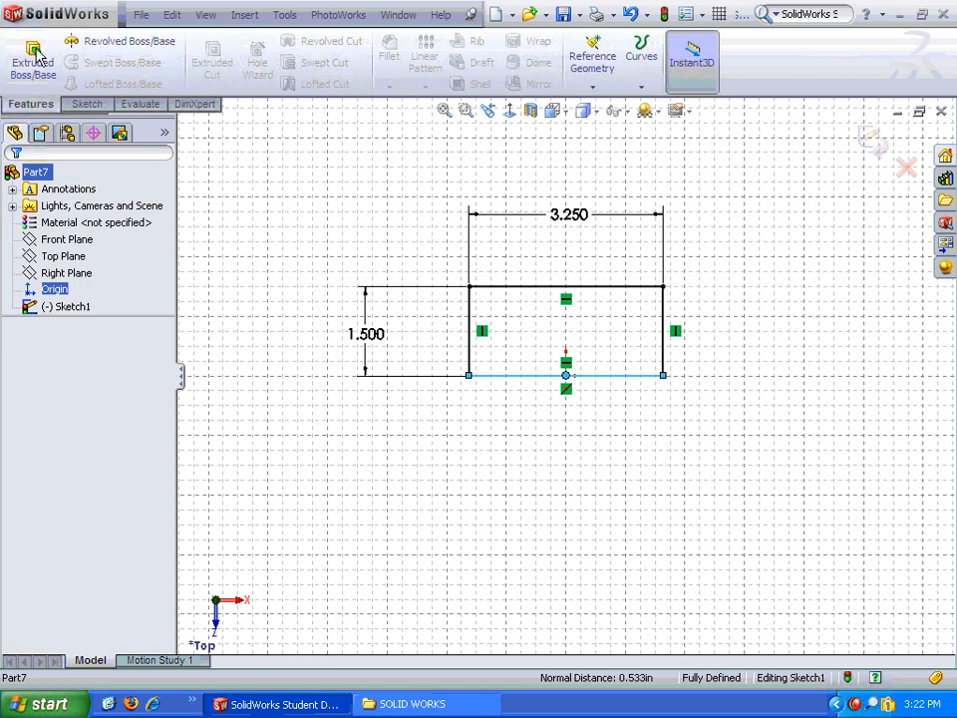
click(33, 62)
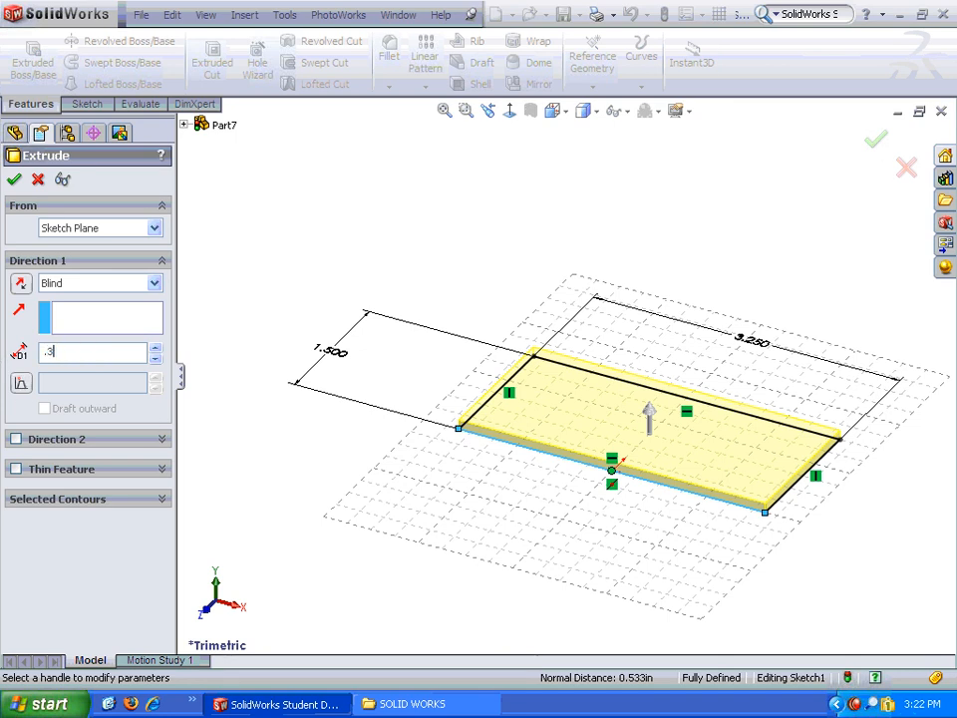
text(.375)
key(Return)
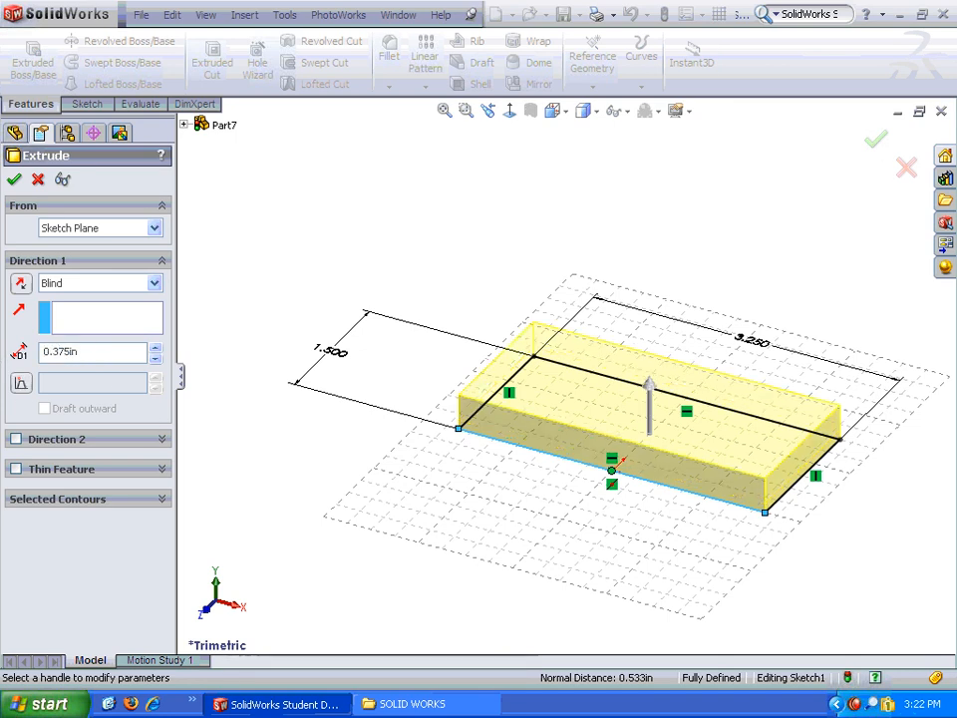
click(16, 179)
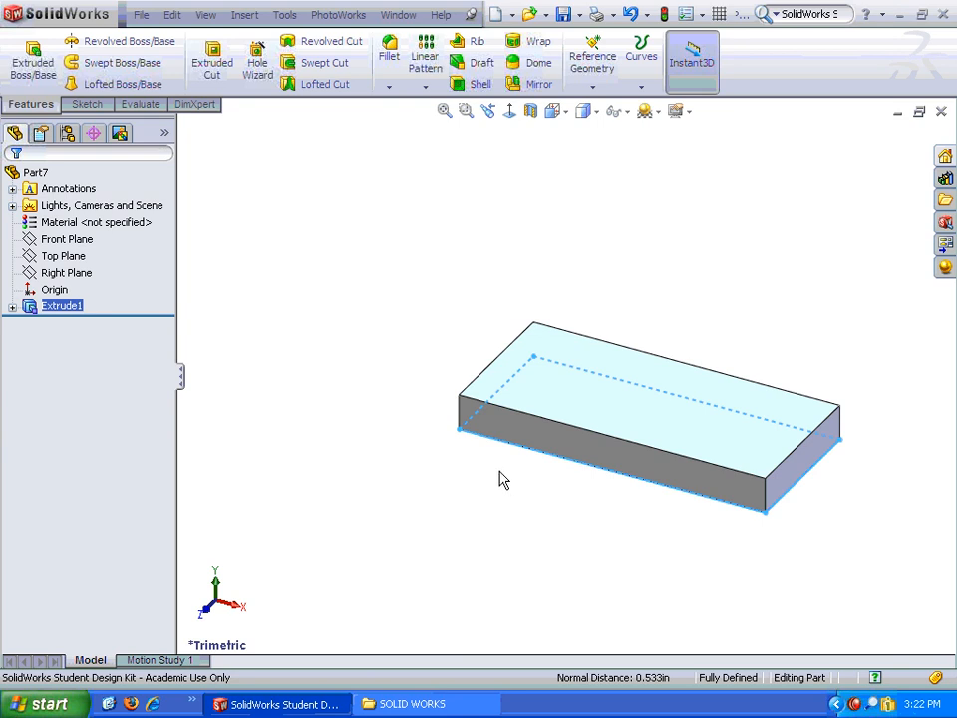
Start a new sketch on the long front face of the extruded block
click(588, 450)
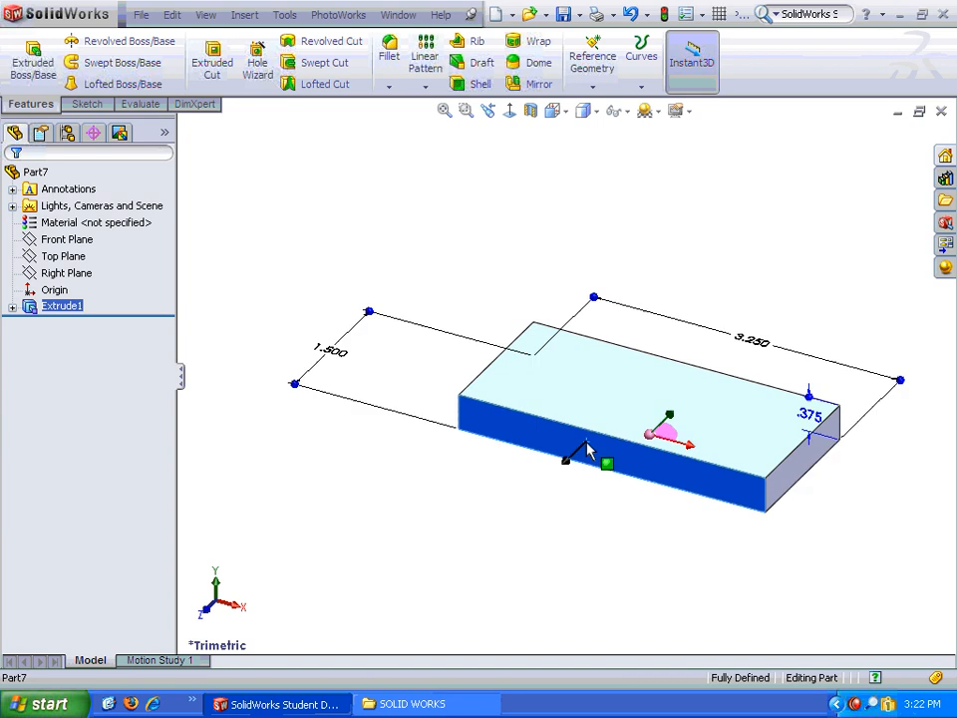
click(517, 116)
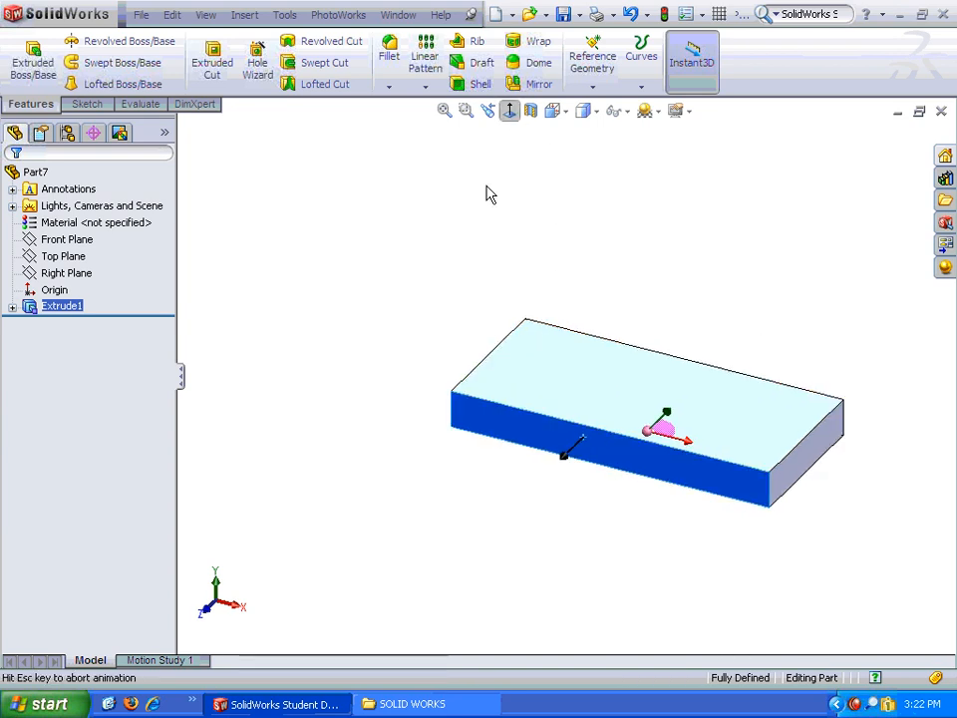
right_click(531, 269)
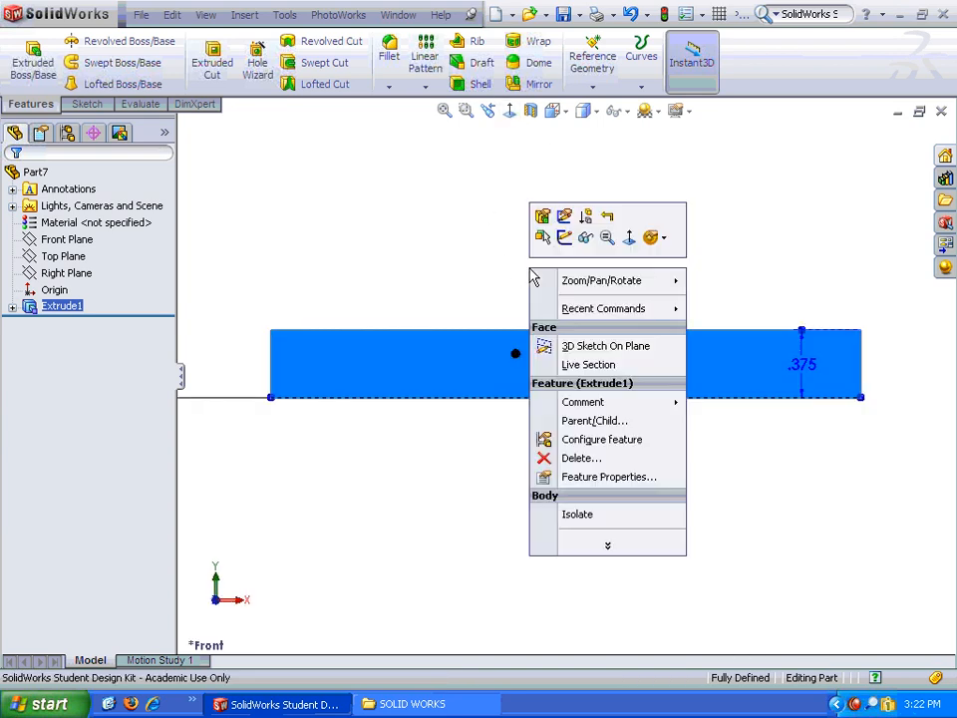
click(563, 238)
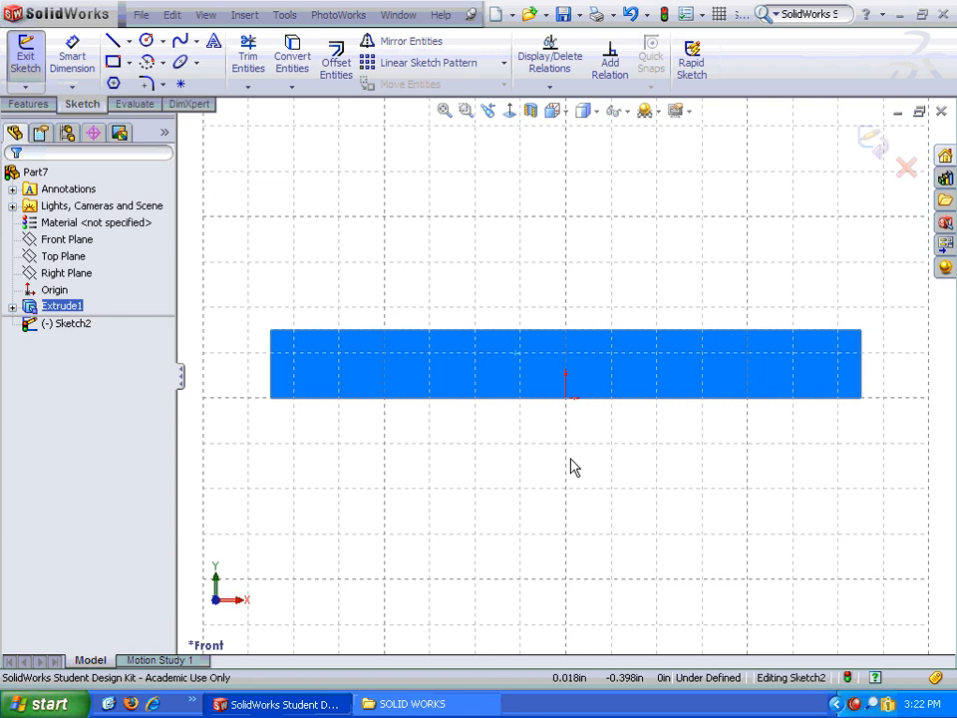
Sketch a vertical centerline about 1.98 in long from the origin straight down below the block
scroll(572, 551, up, 2)
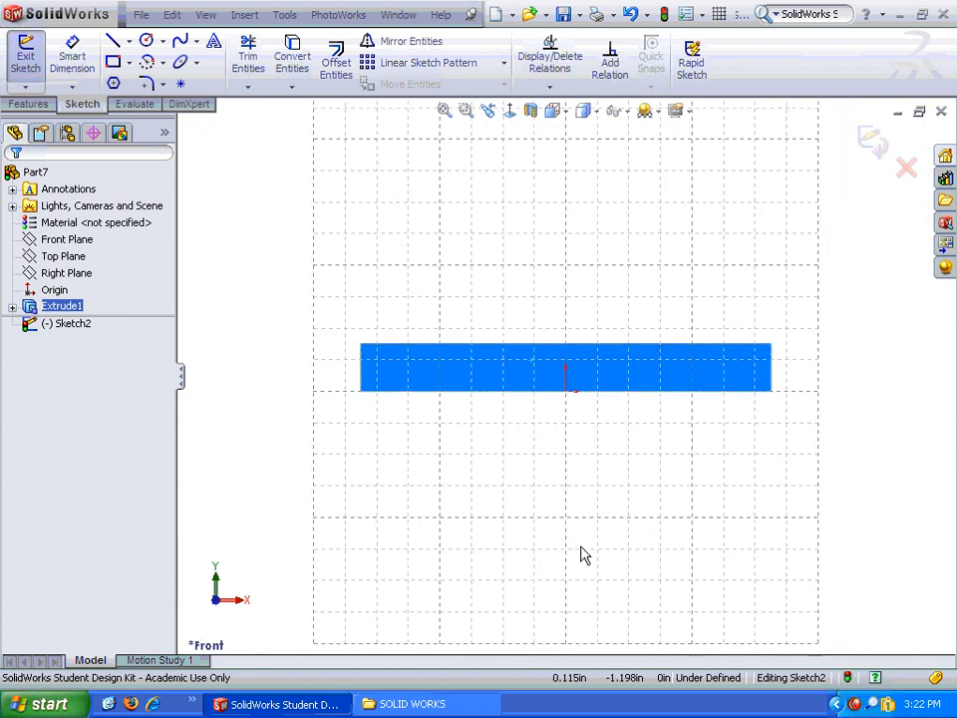
scroll(573, 498, down, 3)
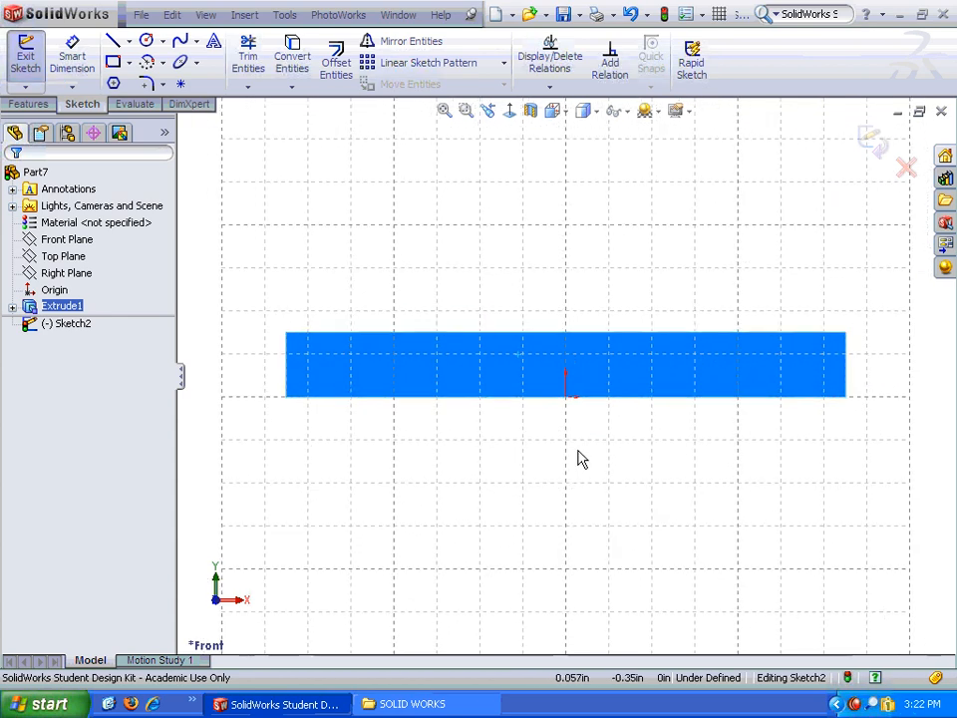
drag(568, 487, 573, 451)
scroll(594, 440, down, 2)
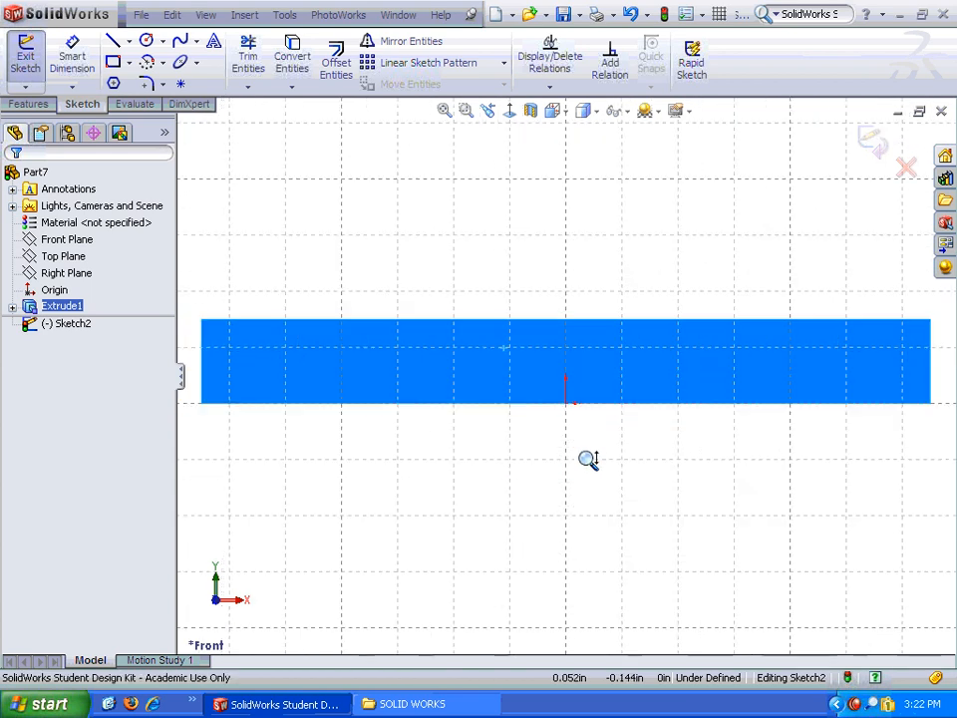
scroll(589, 459, up, 2)
ctrl+middle_drag(585, 488, 565, 341)
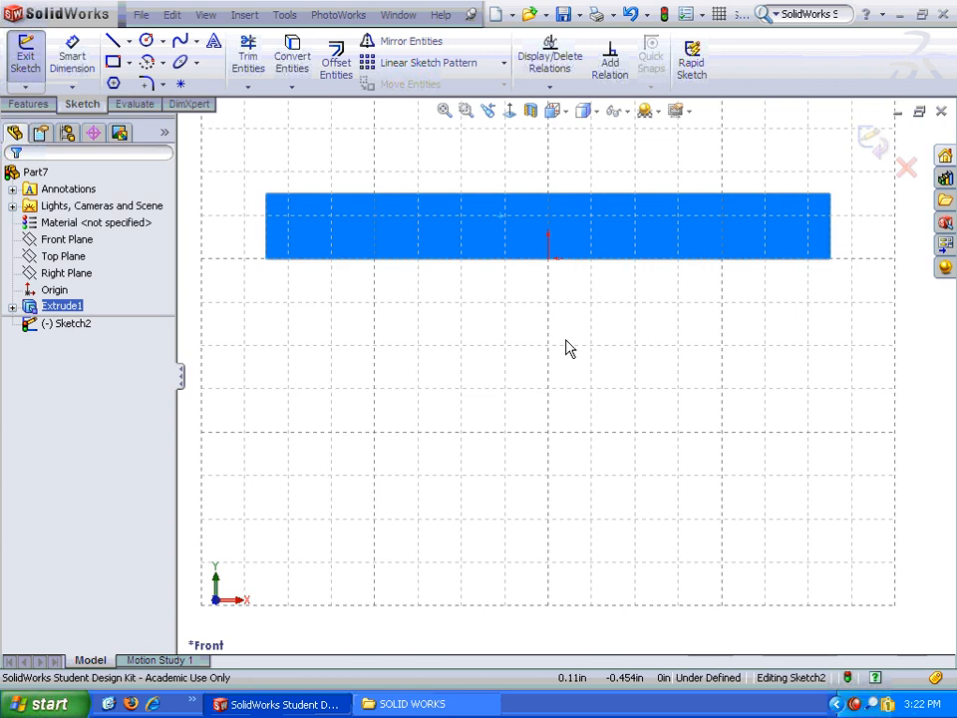
click(129, 41)
click(122, 82)
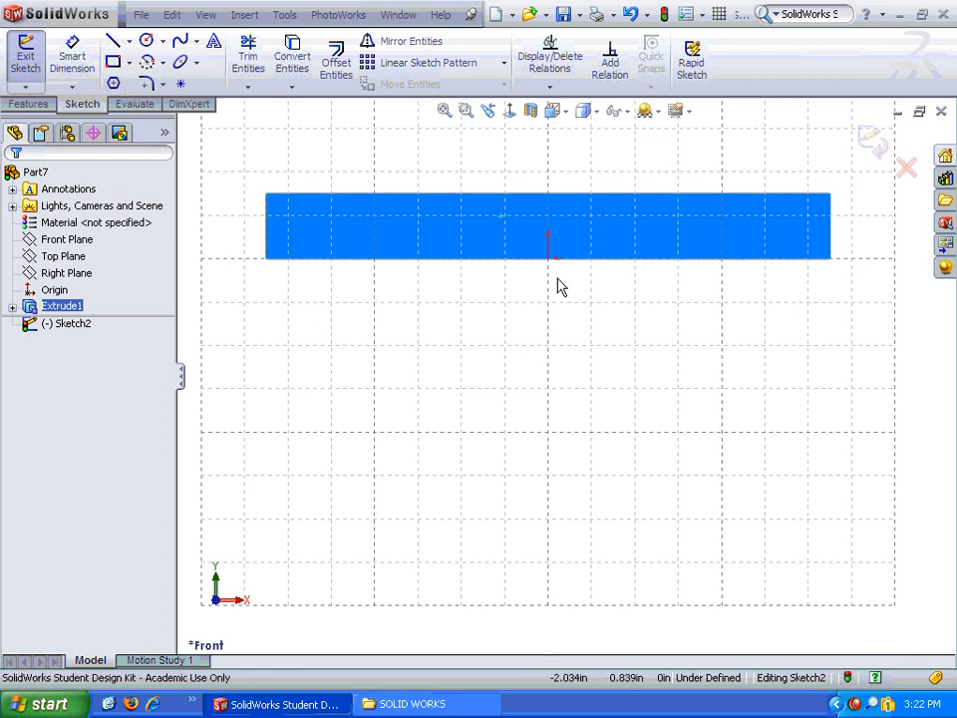
click(547, 260)
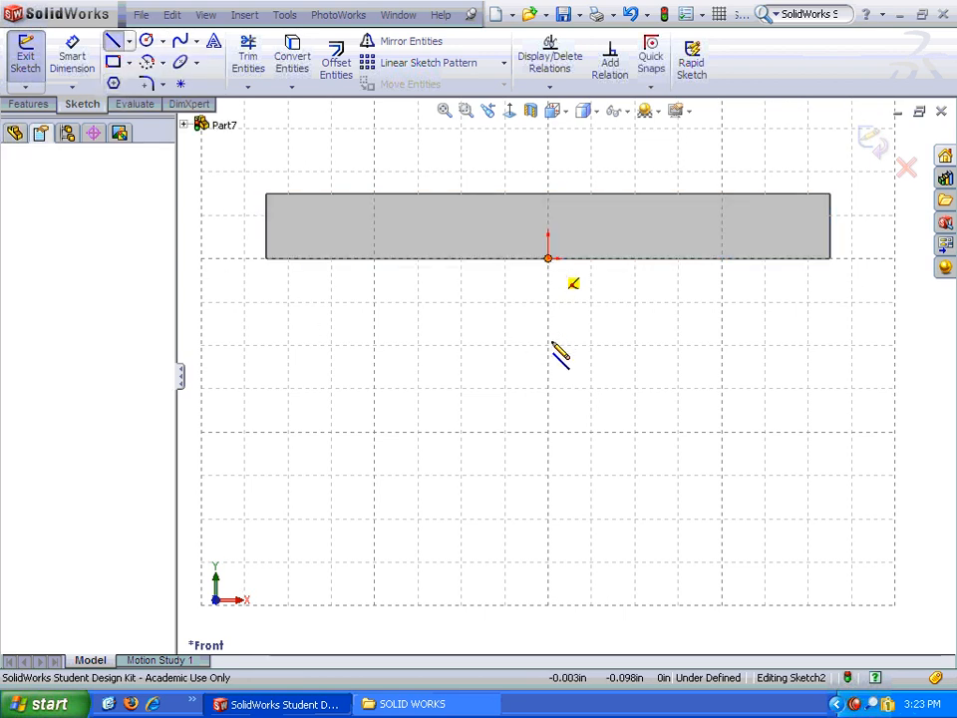
click(549, 602)
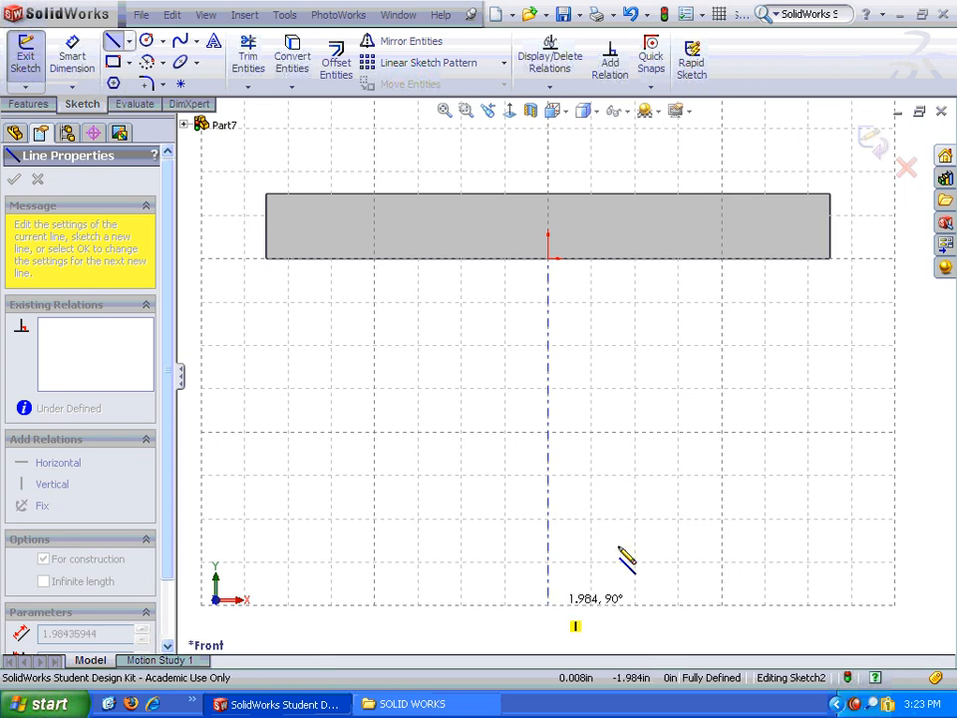
key(f)
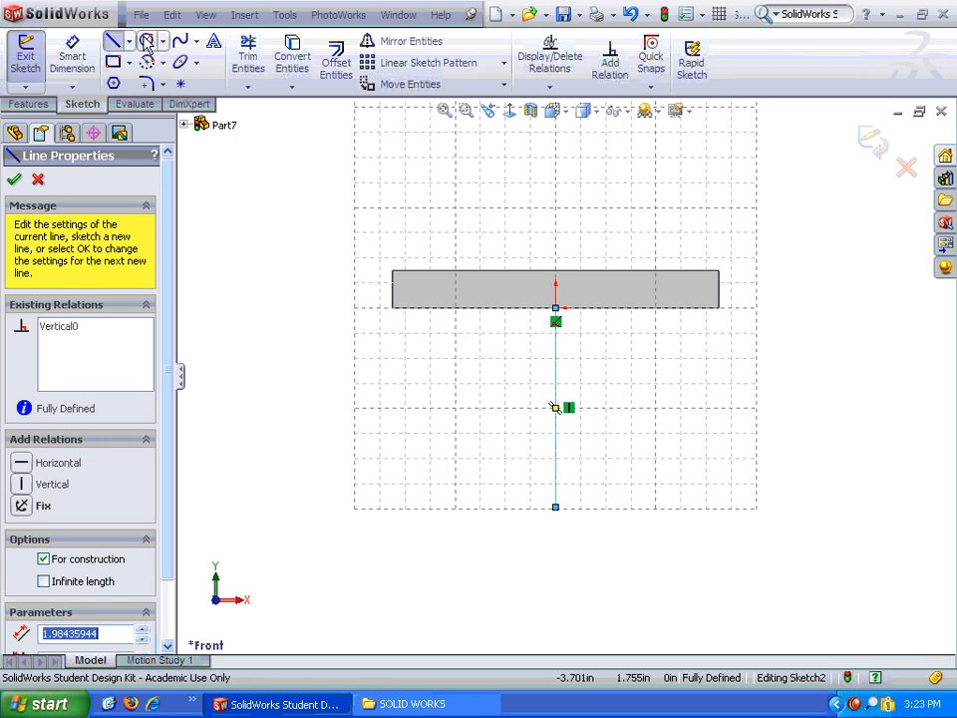
click(556, 479)
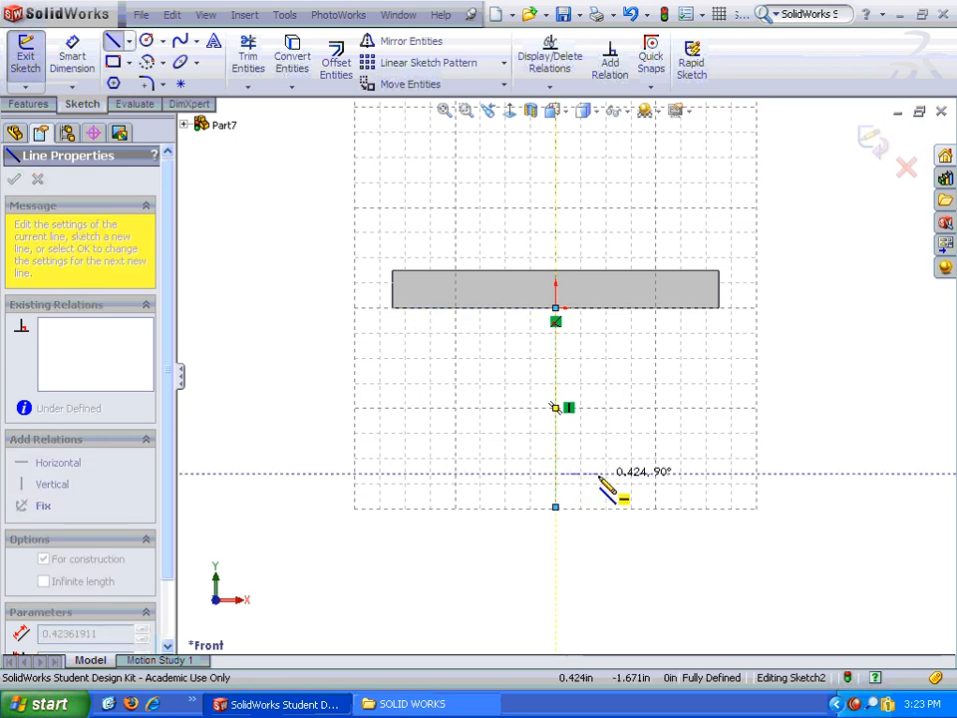
click(603, 477)
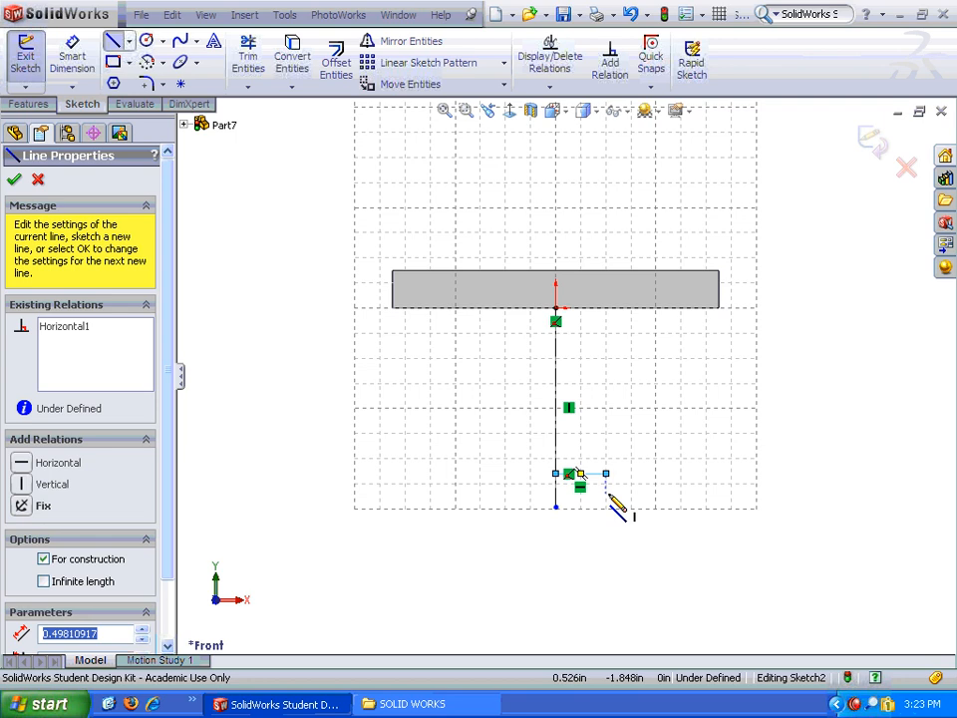
key(Escape)
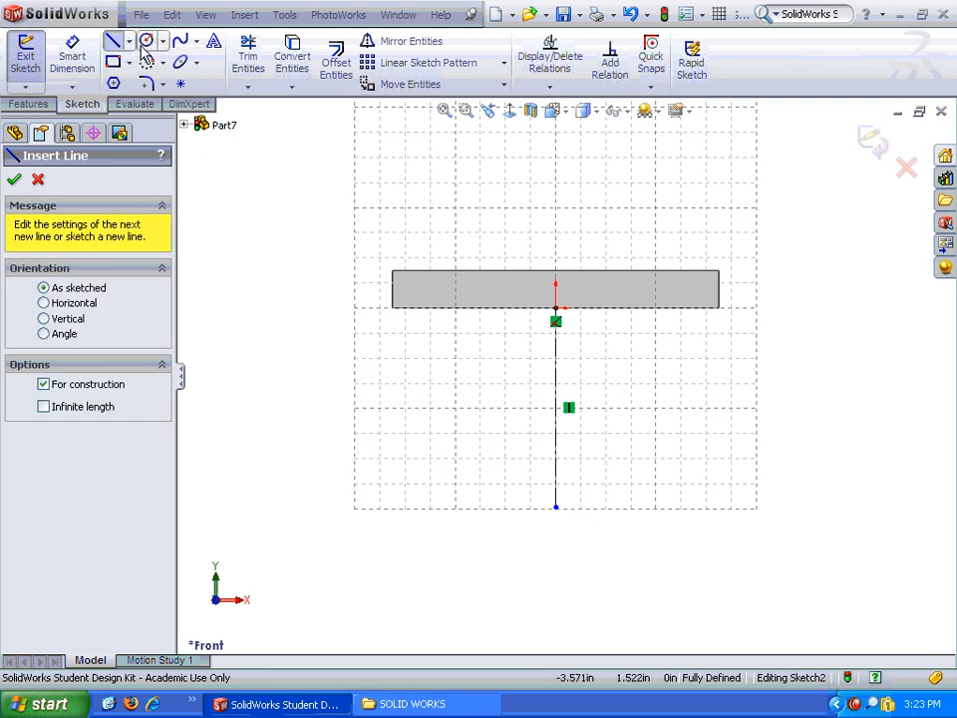
Sketch a circle with a radius of about 0.70 in centered on the centerline near its lower end
click(555, 476)
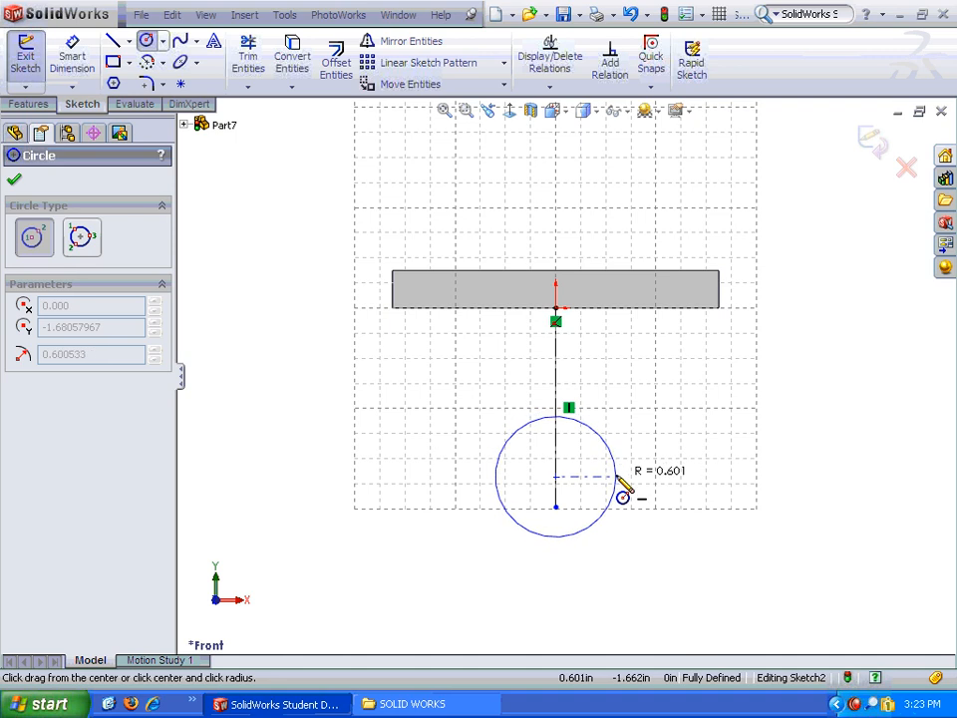
click(632, 486)
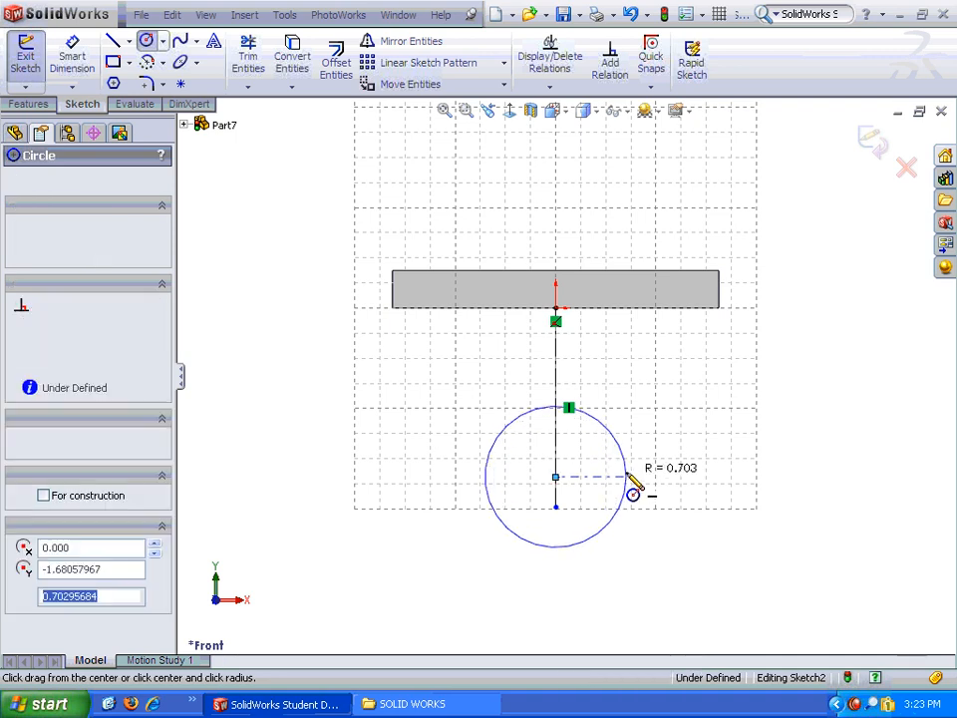
right_click(674, 424)
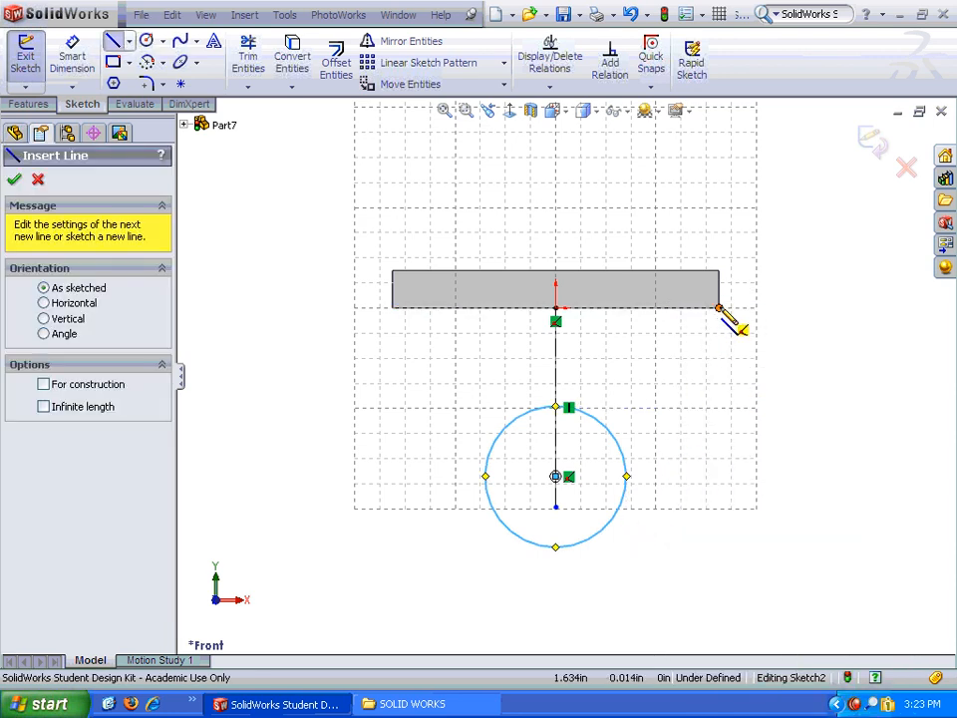
Sketch connected lines from the circle's right side to the block's lower right corner, around its outer edges, and down tangent to the circle's left side
click(719, 308)
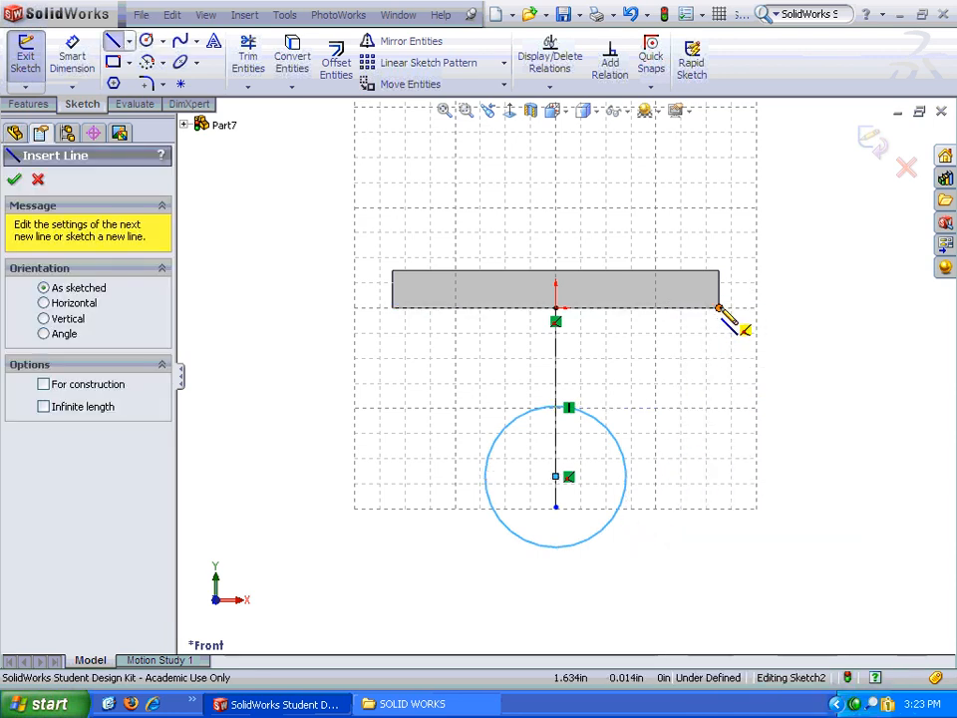
click(624, 509)
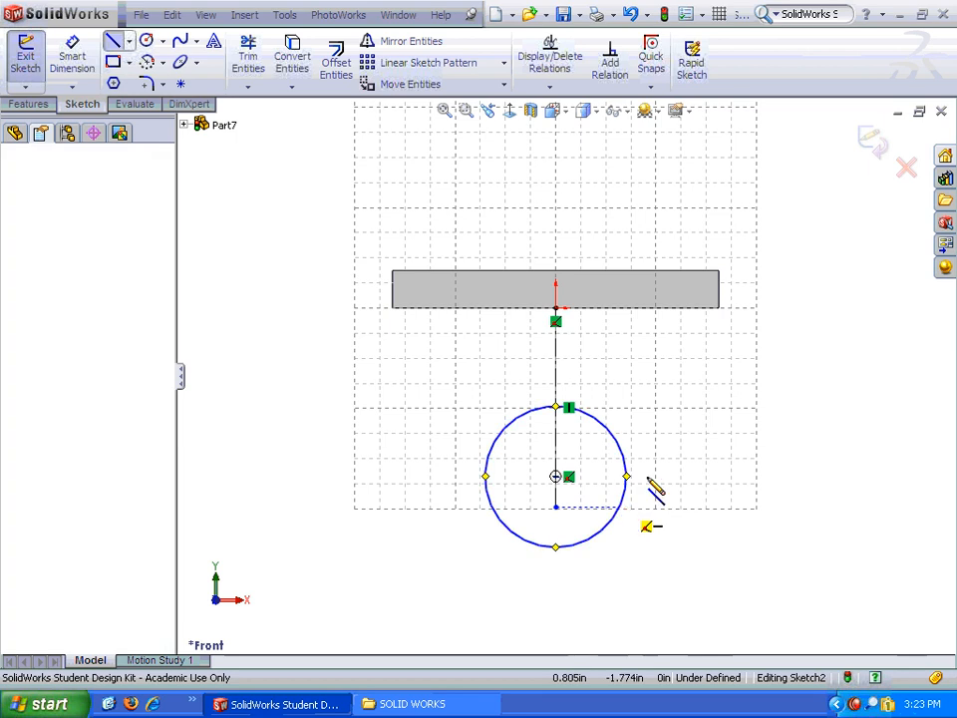
click(719, 308)
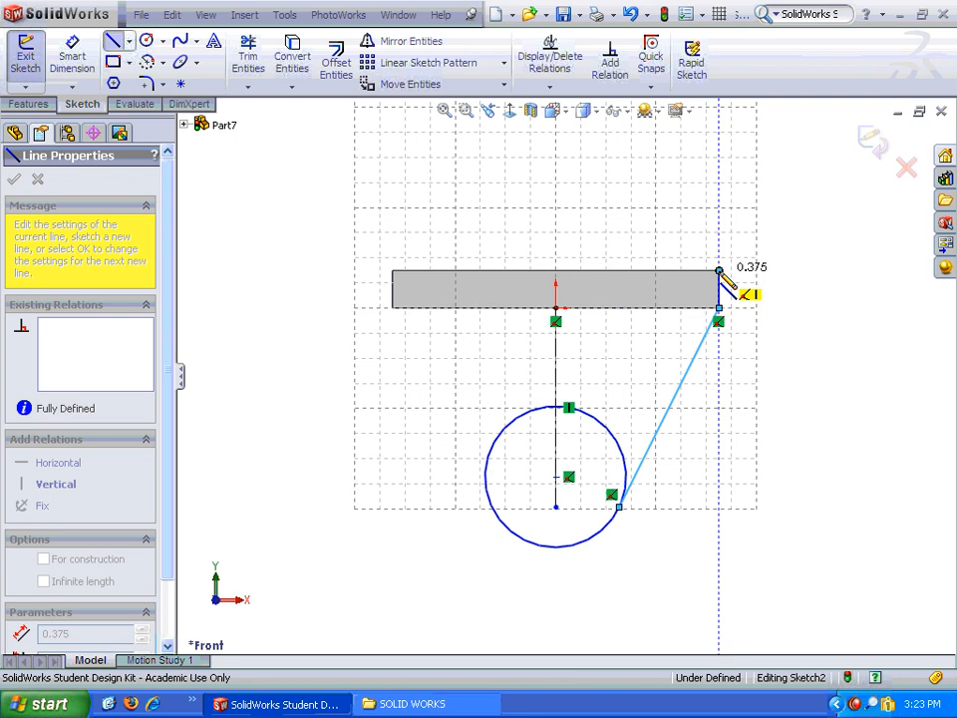
click(719, 271)
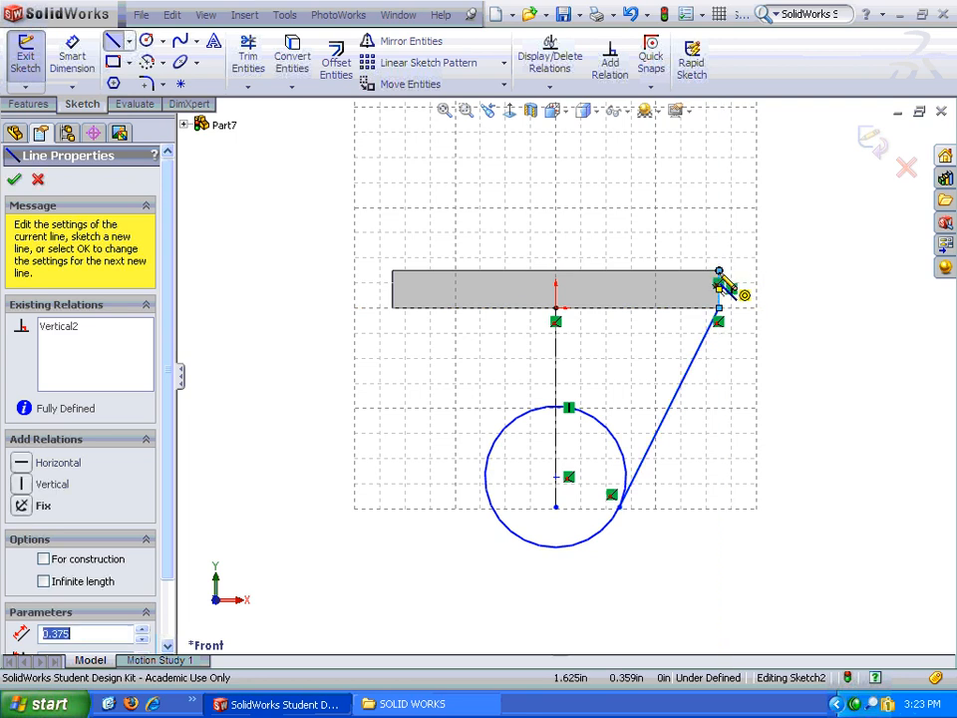
click(392, 271)
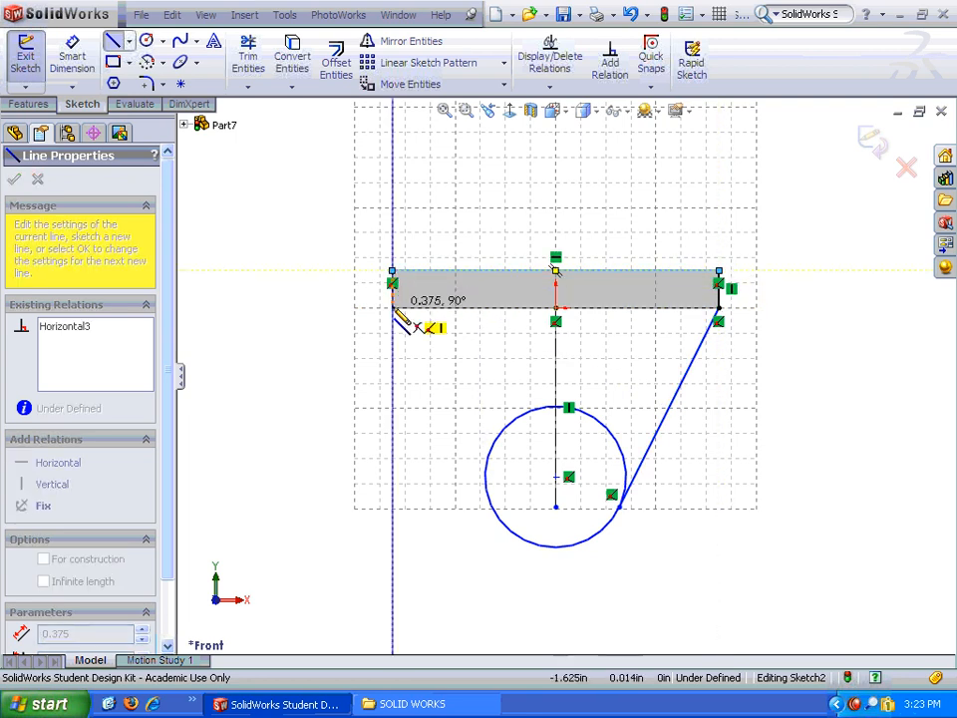
click(392, 308)
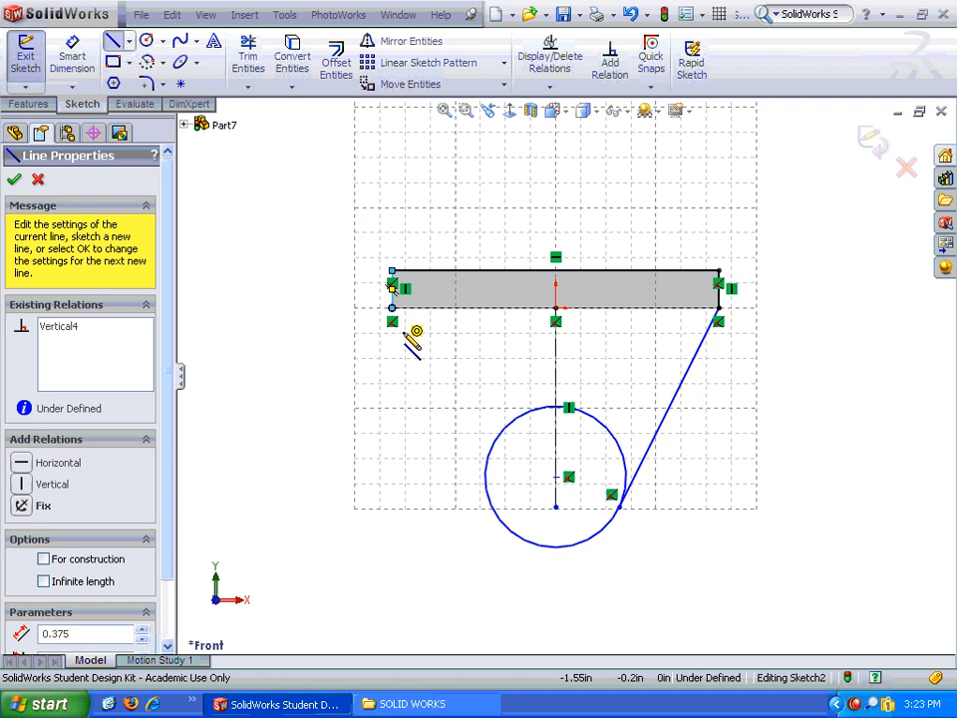
click(492, 508)
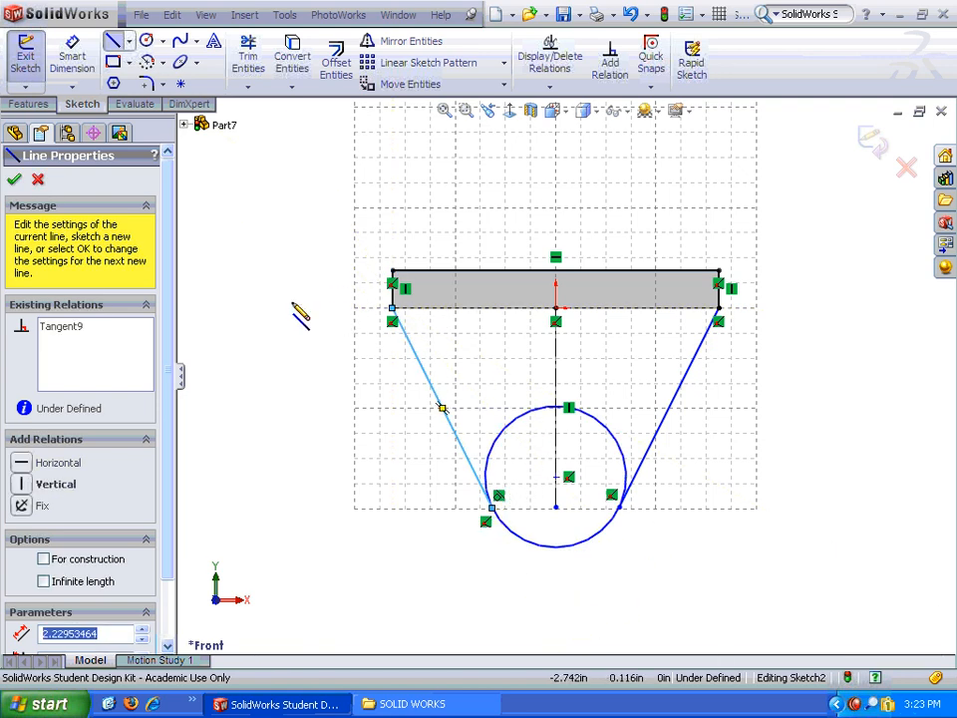
Dimension the vertical distance from the block's lower right corner to the circle's center as 2 in
click(73, 61)
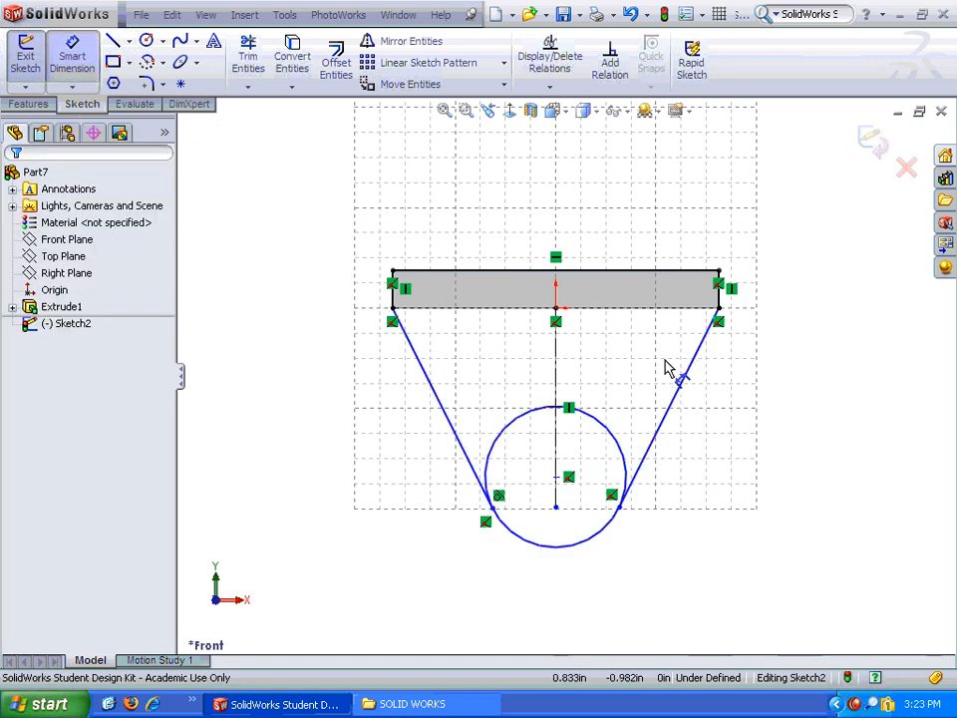
click(719, 310)
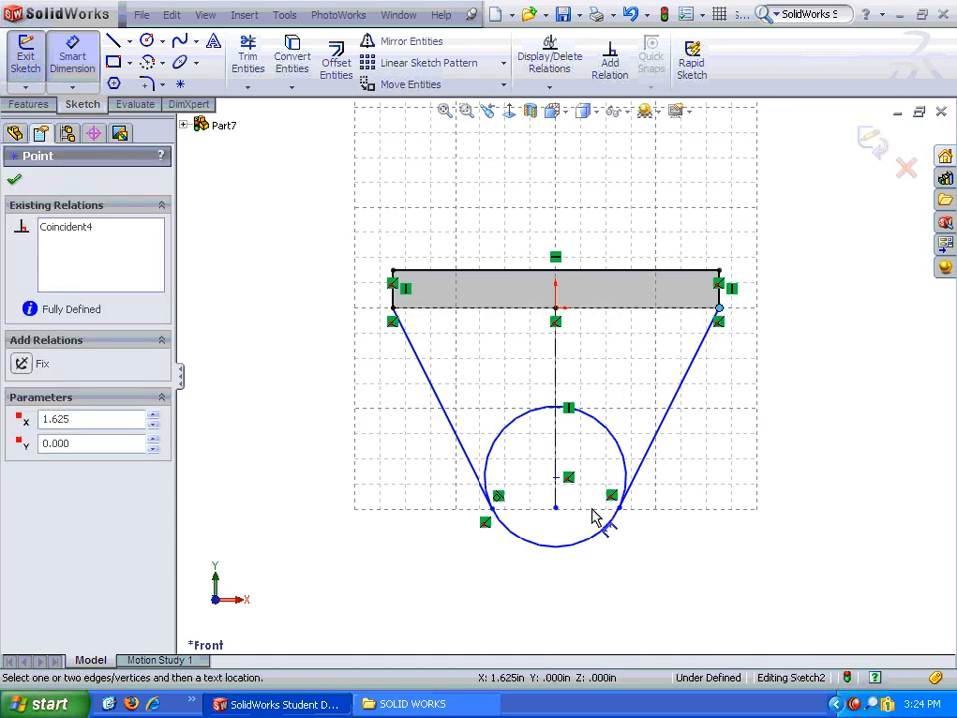
click(555, 477)
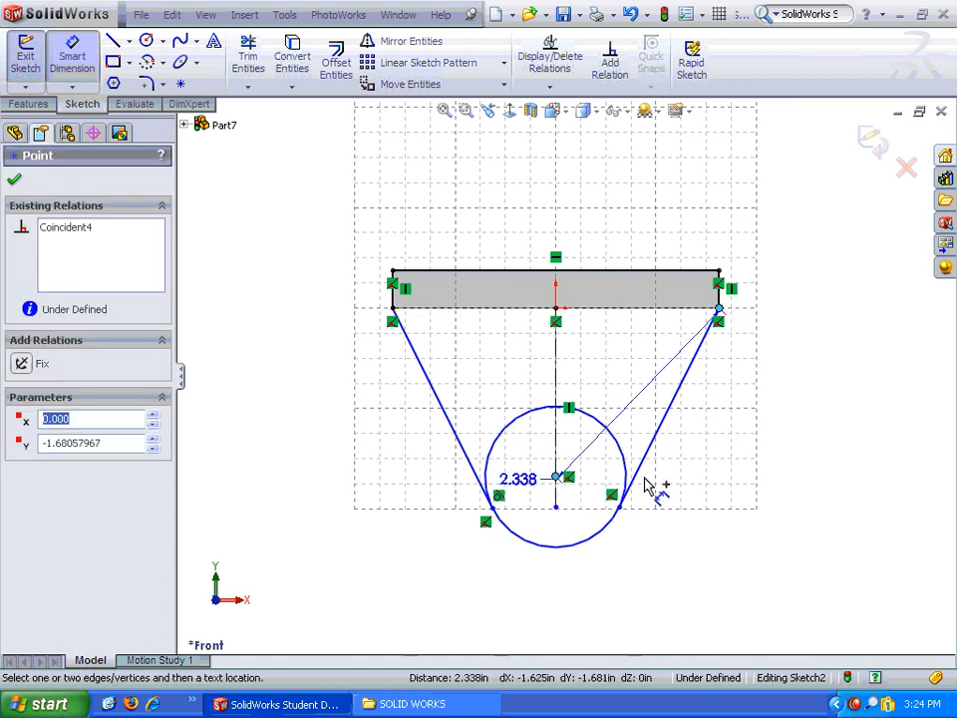
click(742, 424)
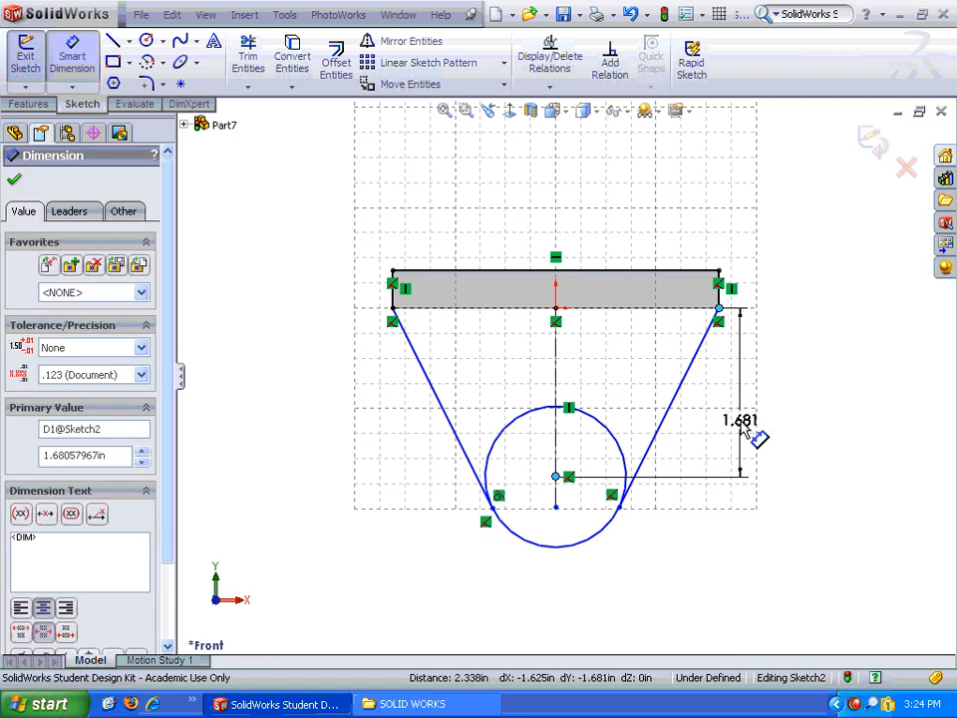
text(2)
key(Return)
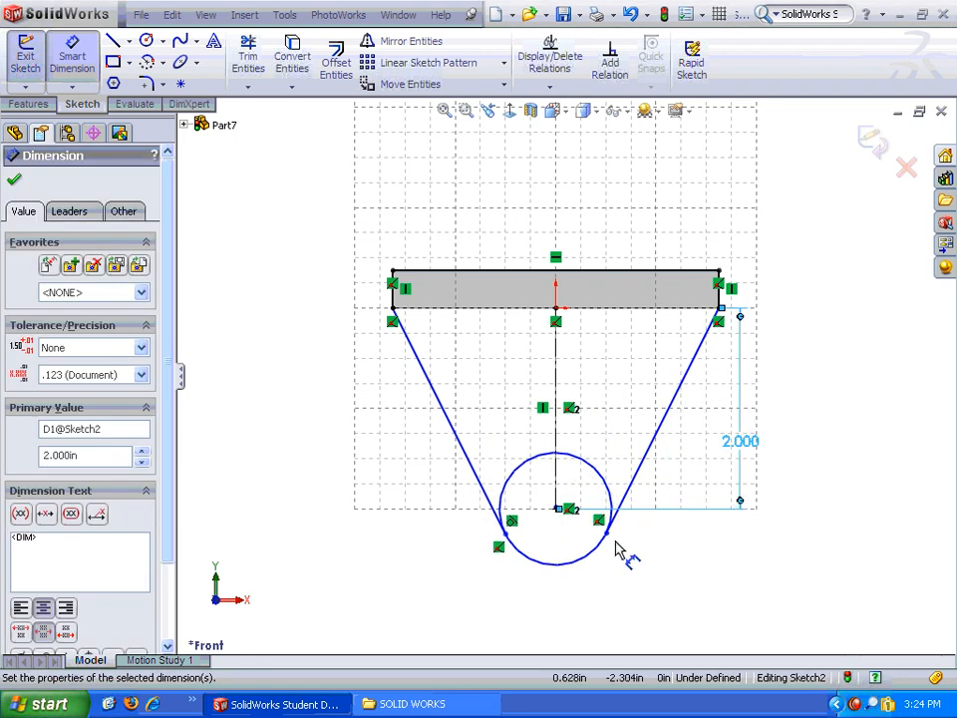
Dimension the circle's diameter as 1.5 in
click(590, 564)
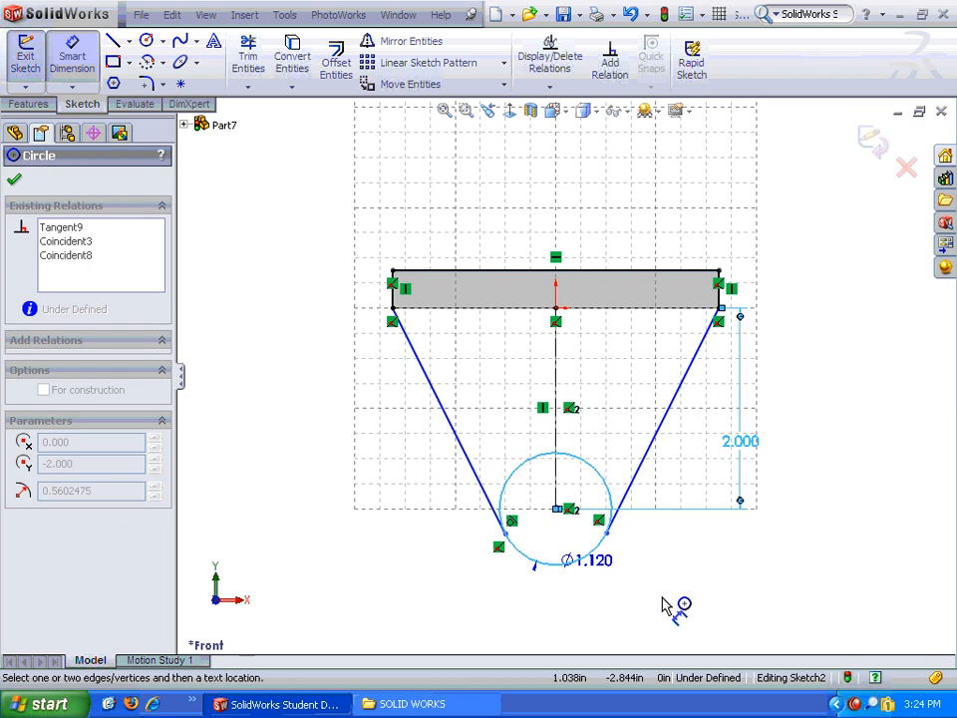
click(666, 603)
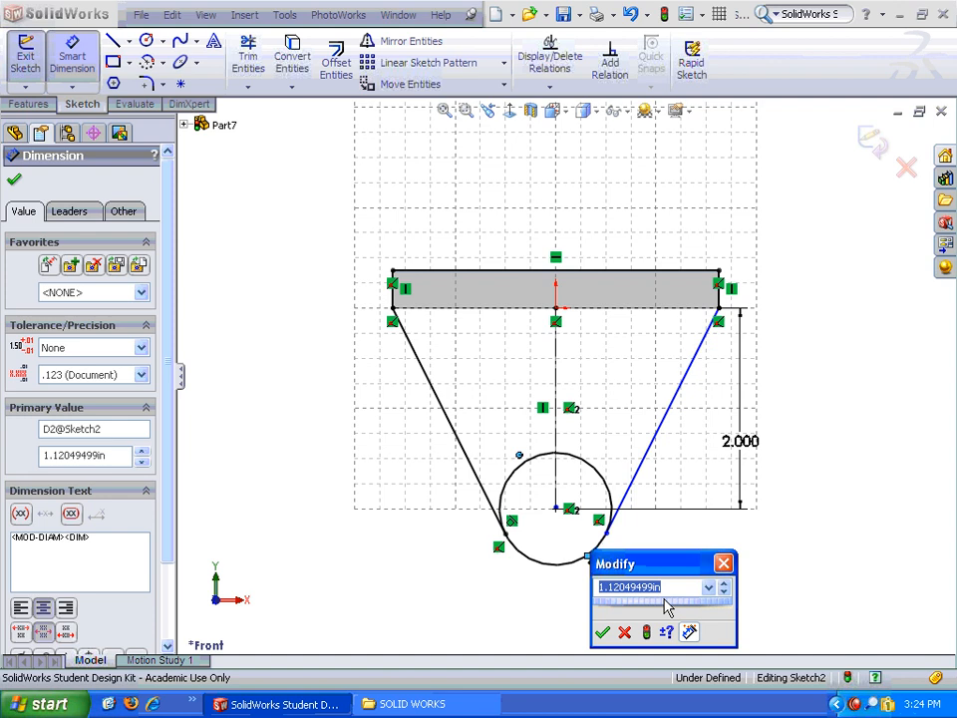
text(1.5)
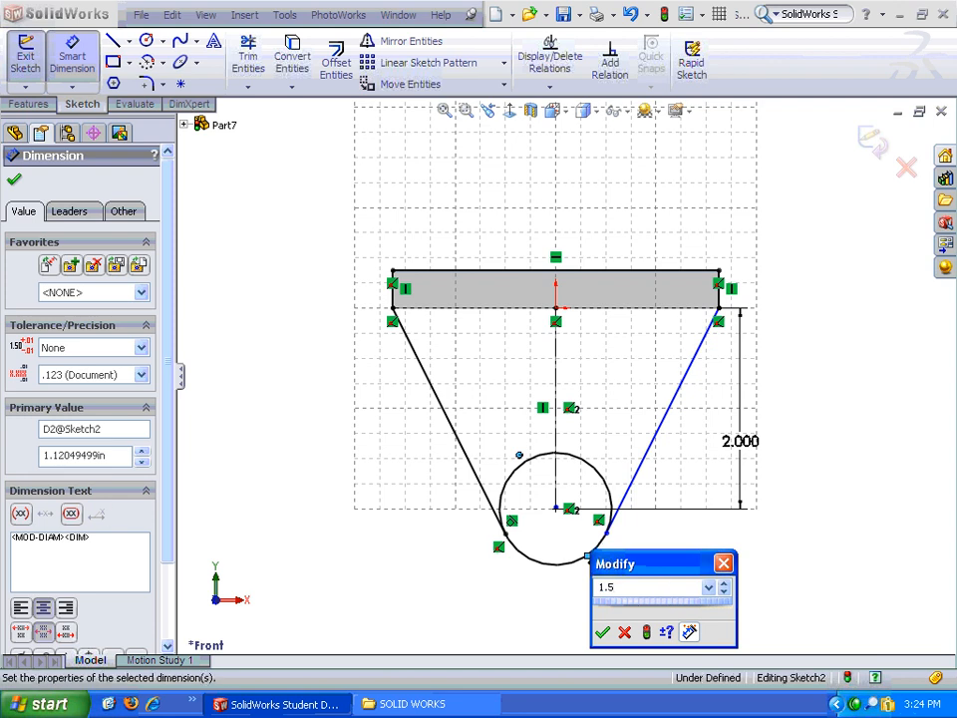
key(Return)
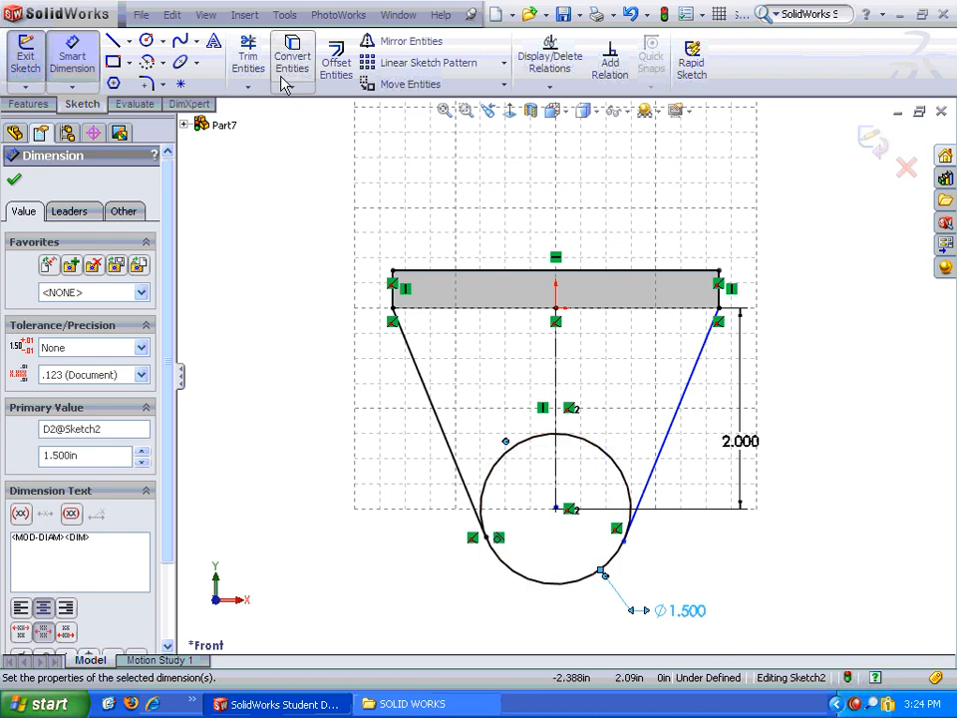
Trim away the circle's upper arc between the two slanted lines with the Trim to closest option
click(249, 55)
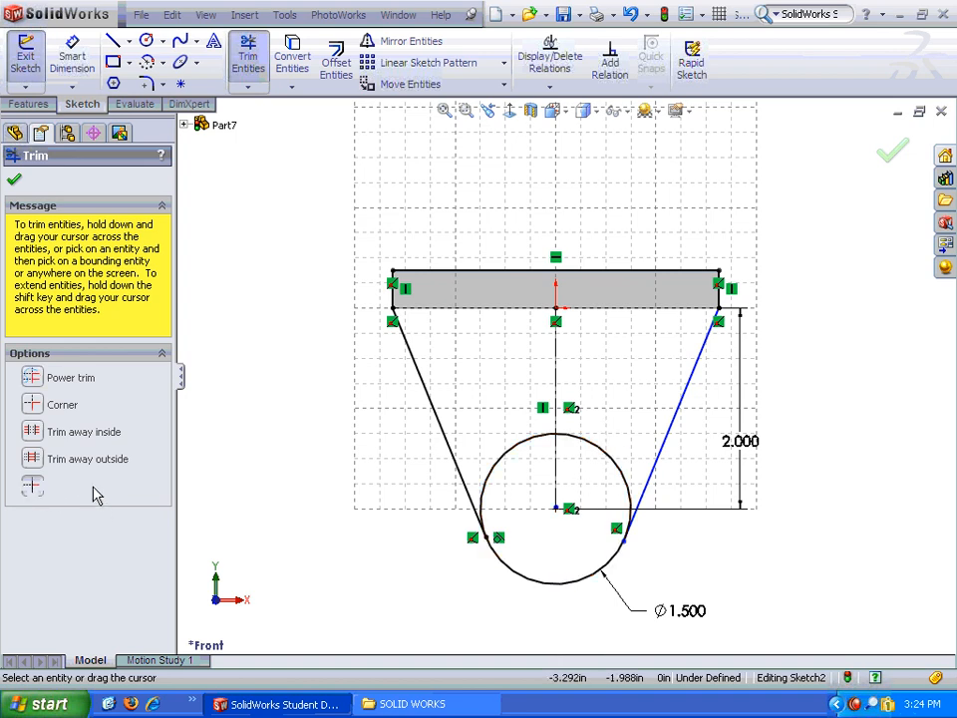
click(33, 487)
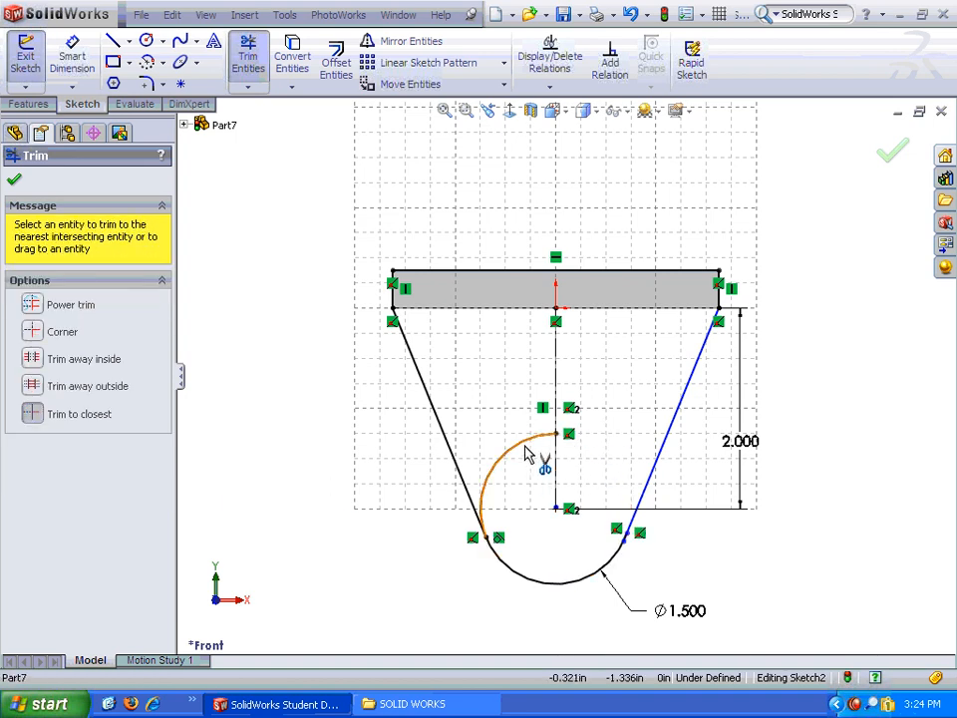
click(527, 444)
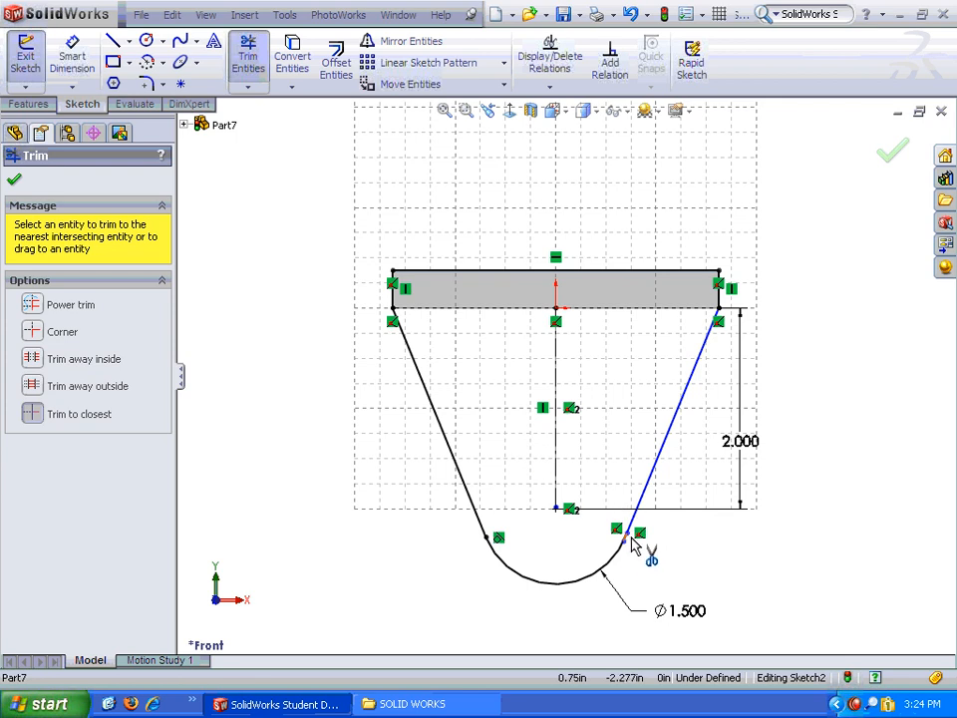
scroll(628, 551, down, 3)
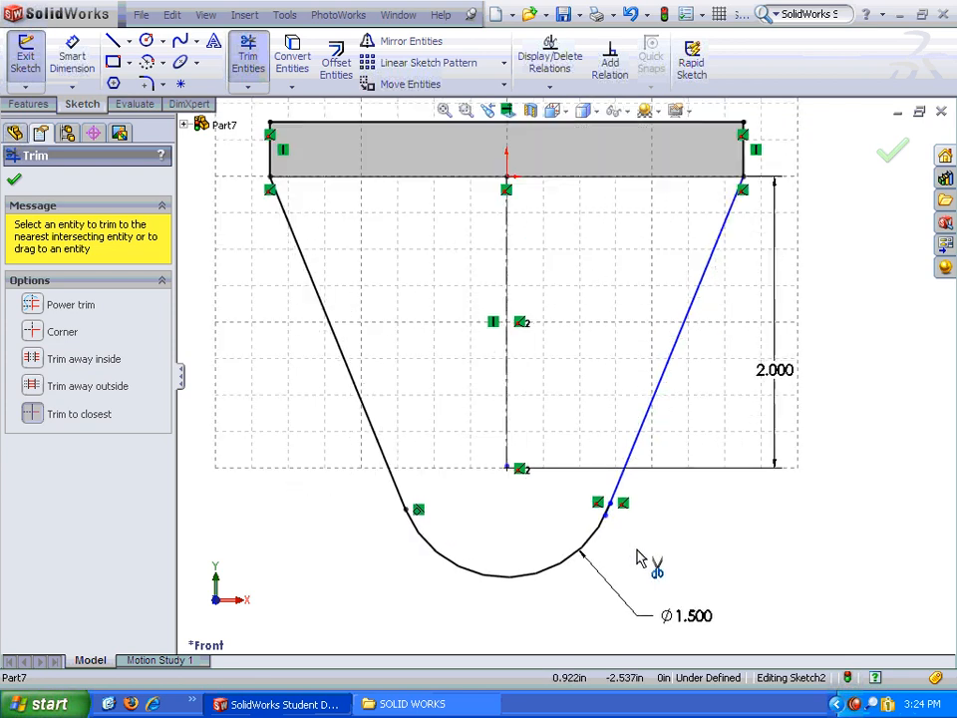
scroll(612, 519, down, 3)
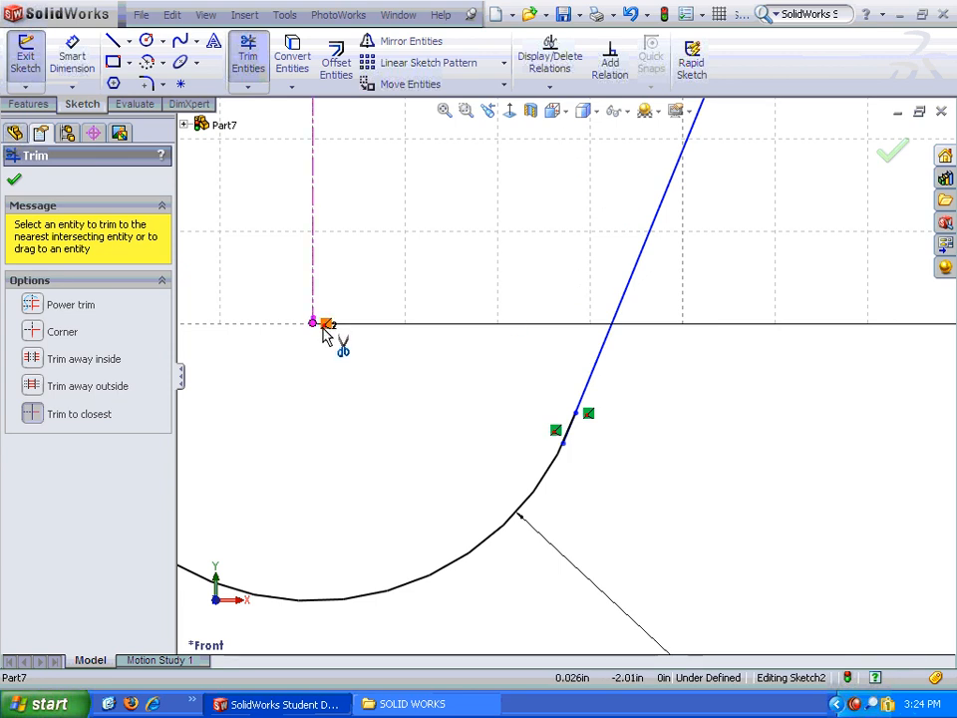
key(Escape)
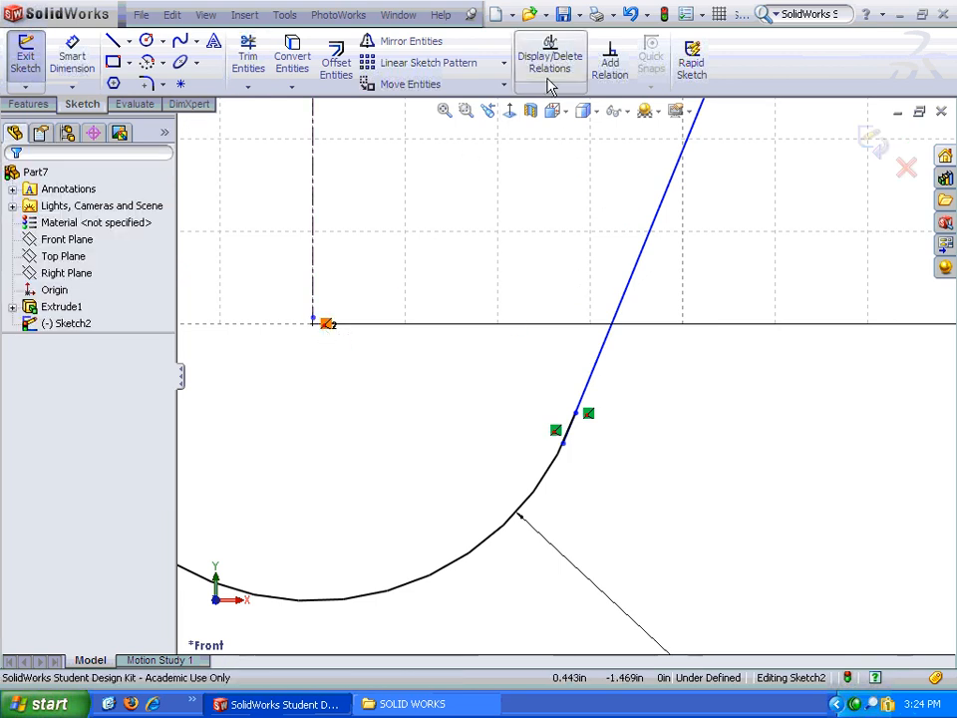
Add a Tangent relation between the right slanted line and the bottom arc
click(546, 87)
click(553, 124)
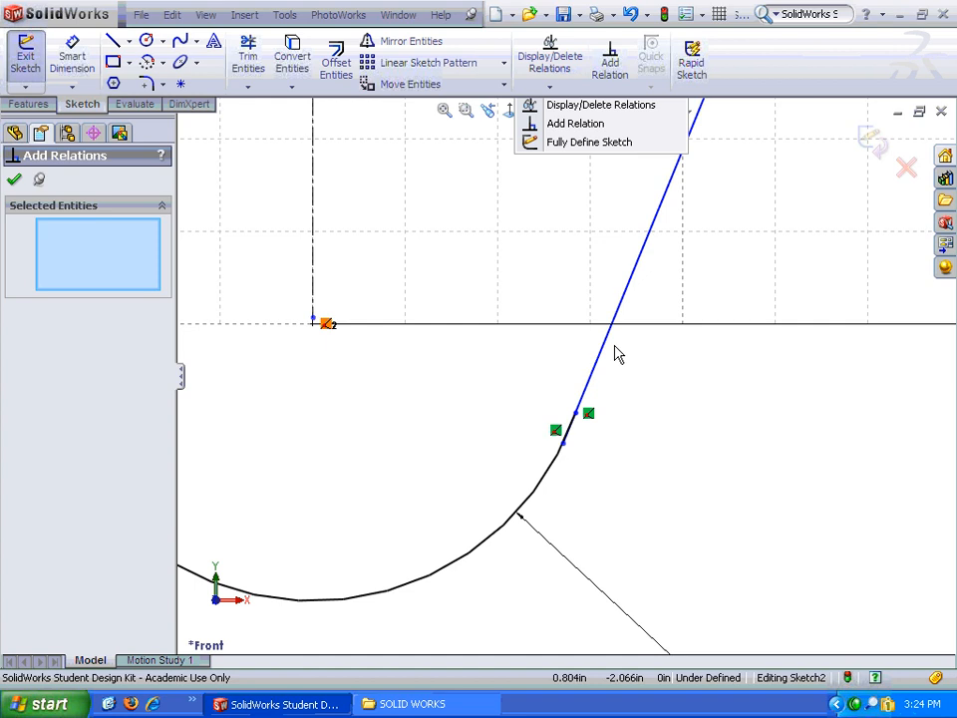
click(596, 369)
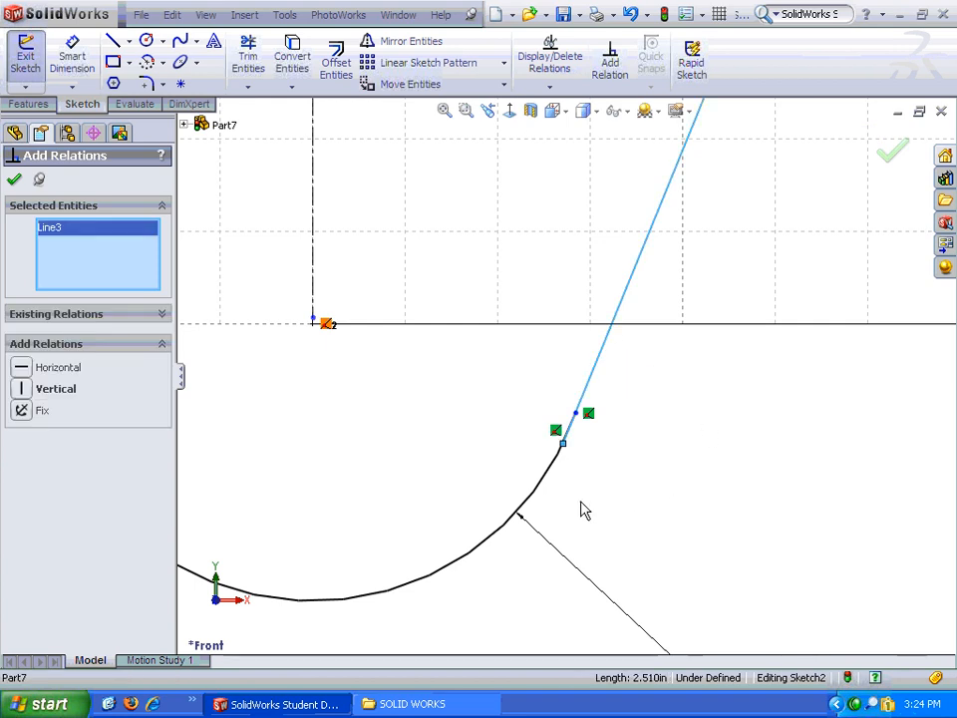
click(539, 503)
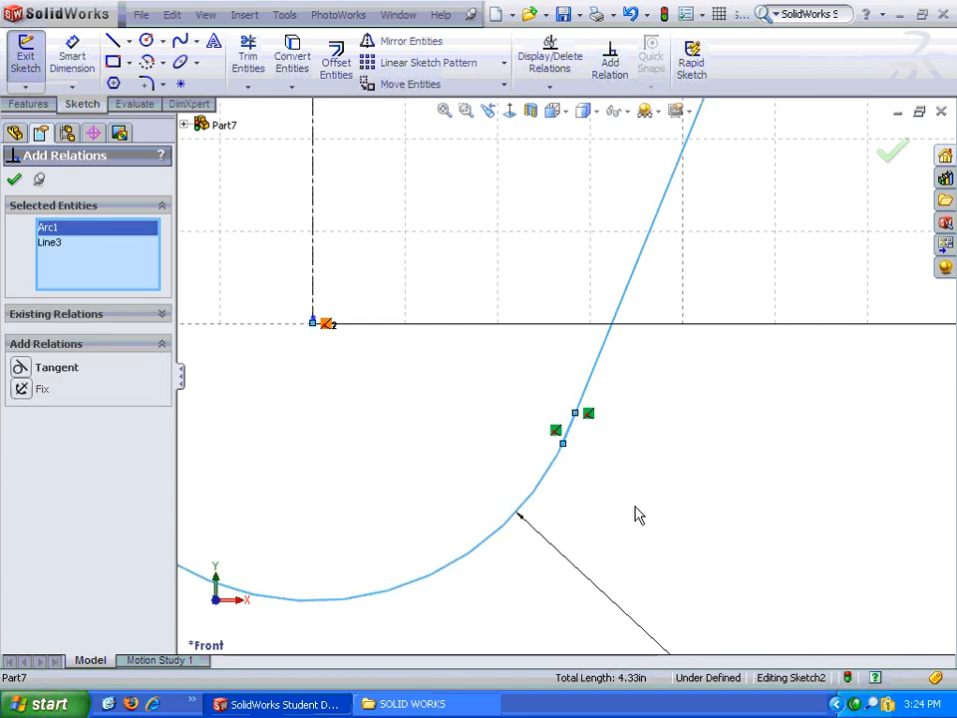
click(22, 368)
key(f)
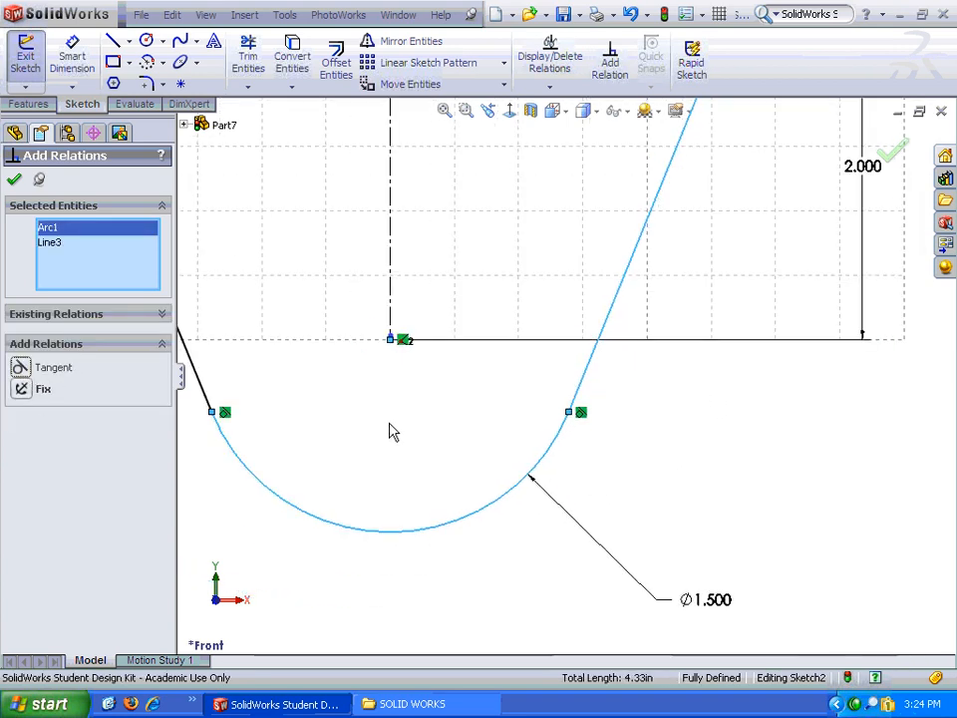
click(477, 224)
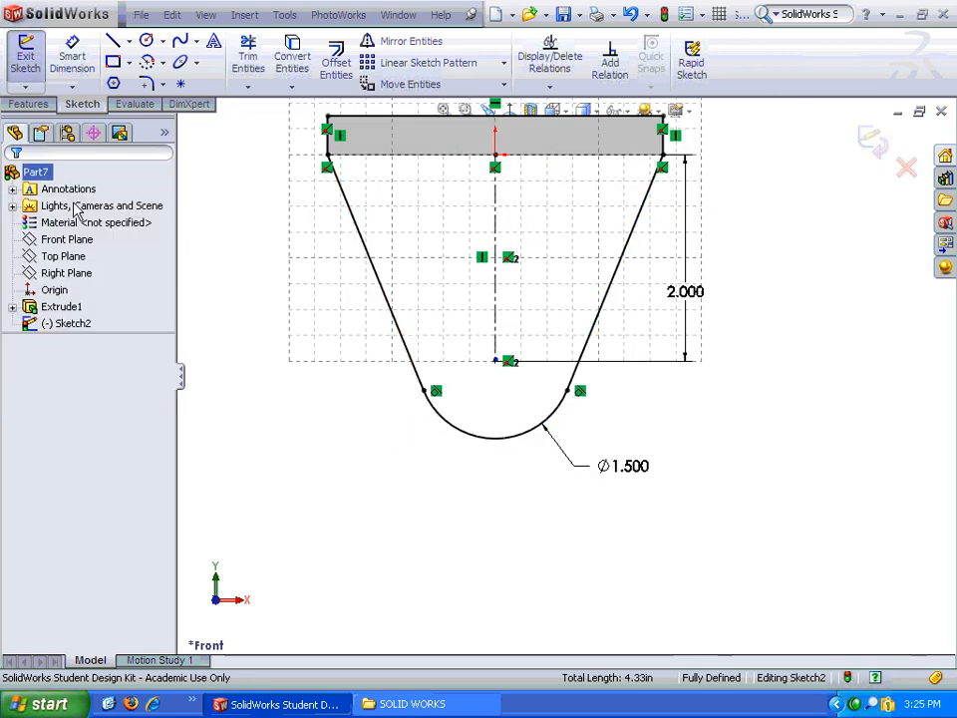
Extrude the tapered, round-ended profile 0.375 in with a Blind end, reversing the direction back toward the base block
click(38, 105)
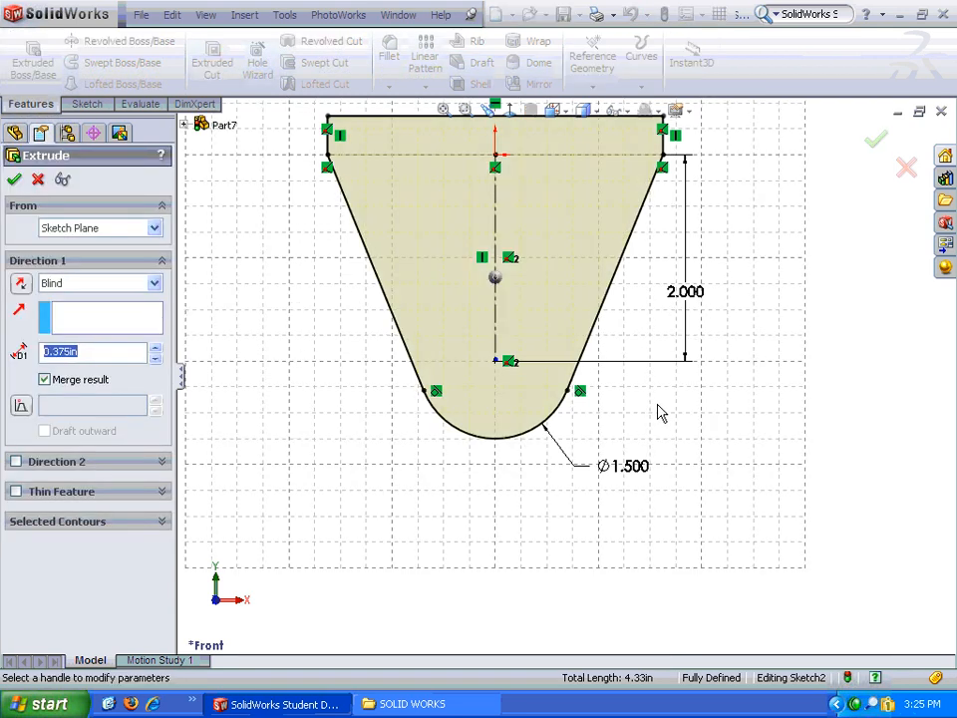
middle_drag(658, 414, 538, 421)
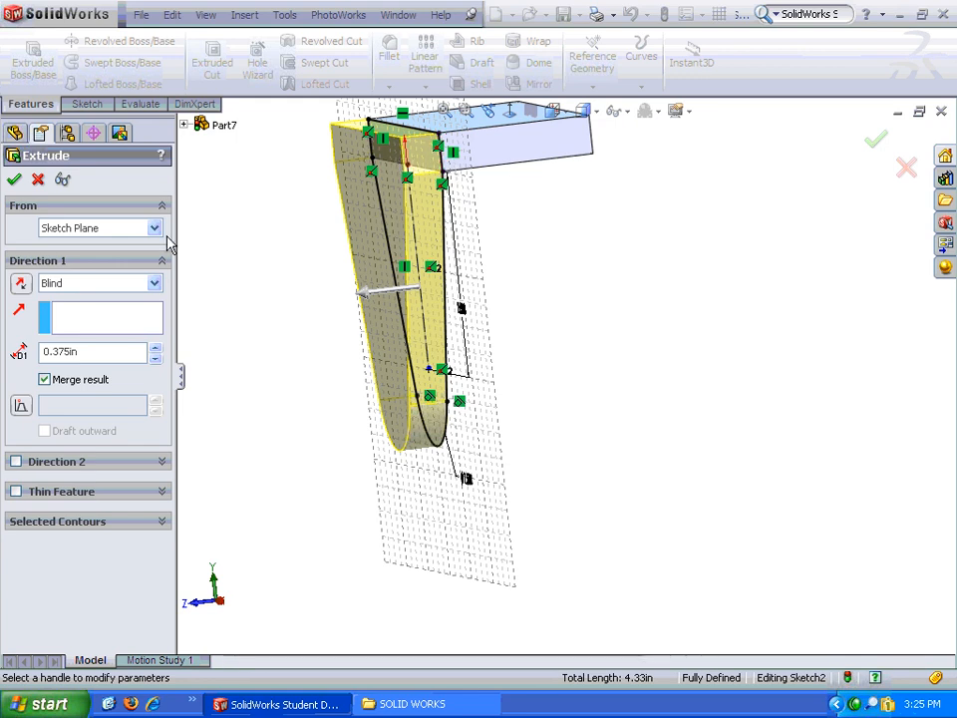
click(21, 285)
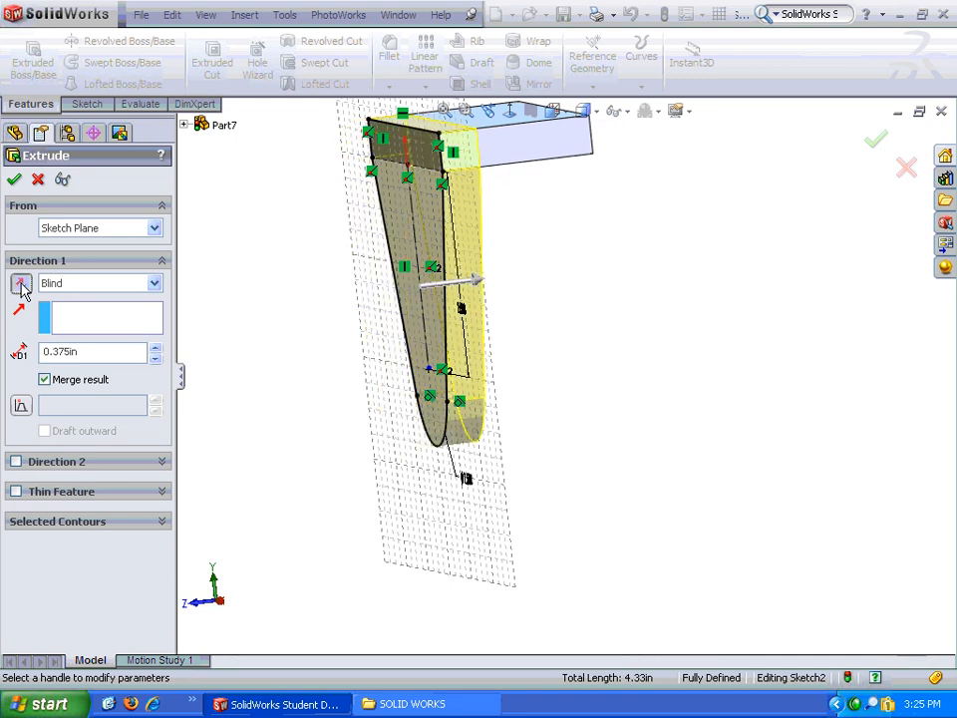
drag(141, 356, 33, 367)
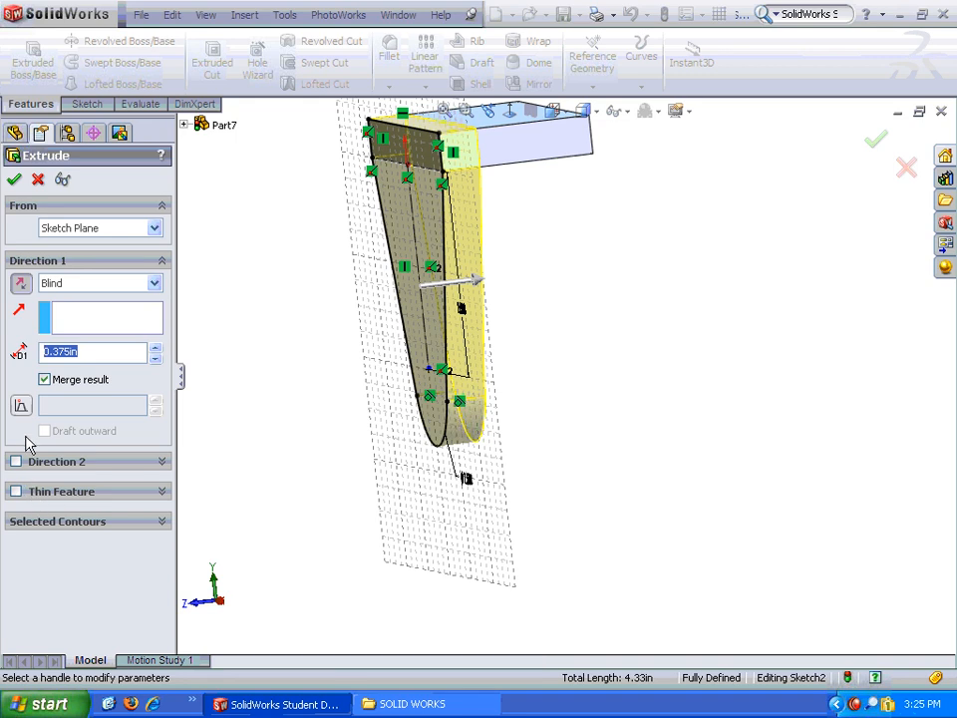
click(14, 181)
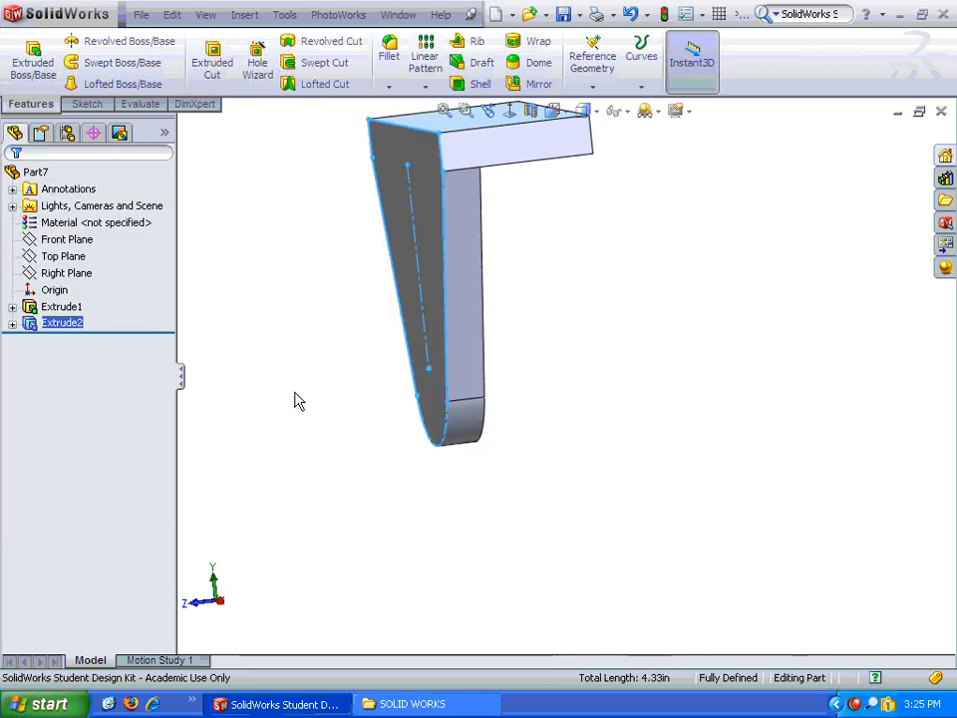
Start a sketch on the tapered plate's front face and draw a 0.75 in radius circle concentric with its rounded end
middle_drag(294, 415, 421, 286)
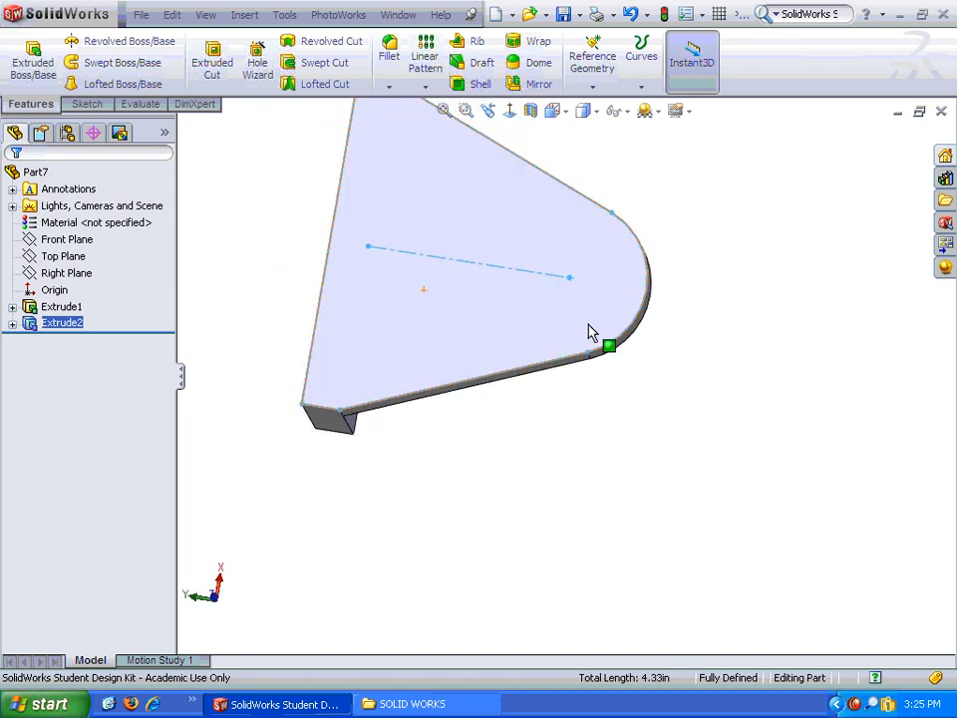
click(612, 270)
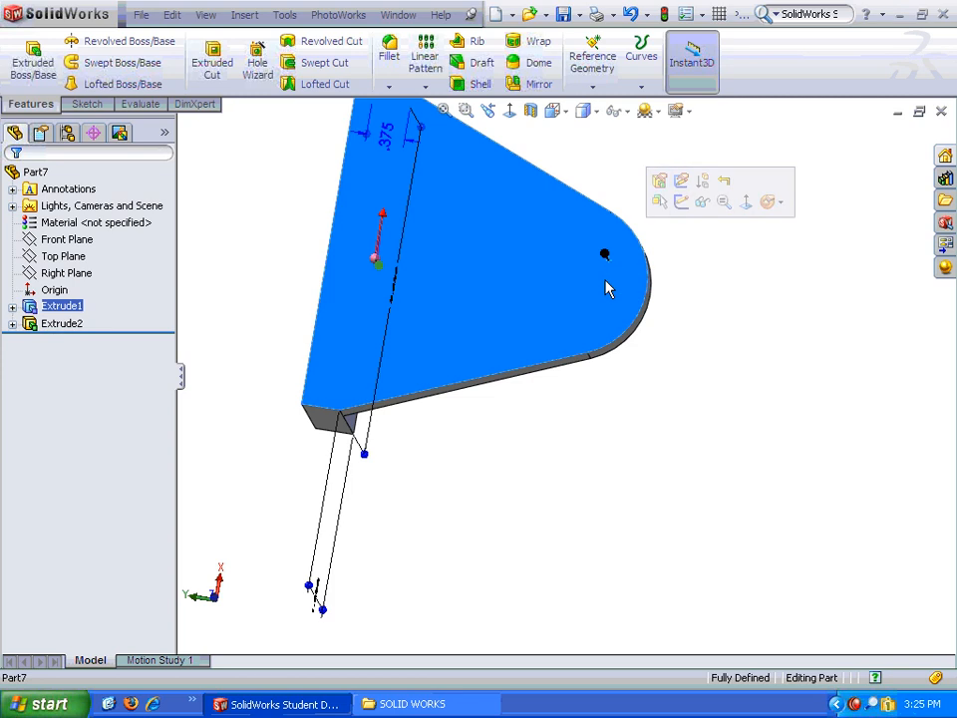
click(682, 202)
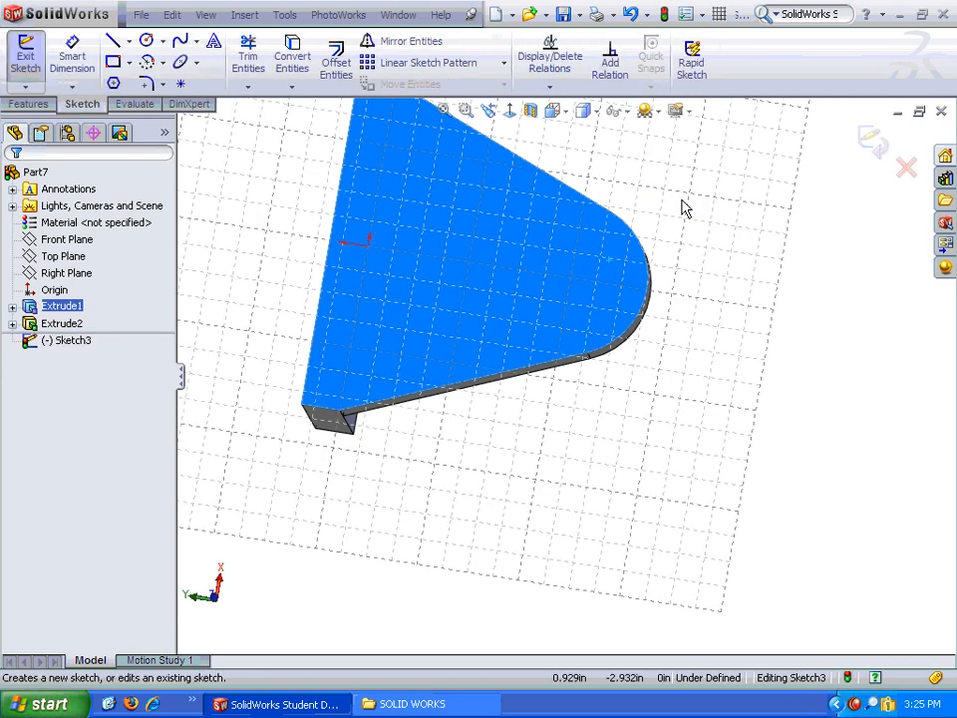
click(510, 110)
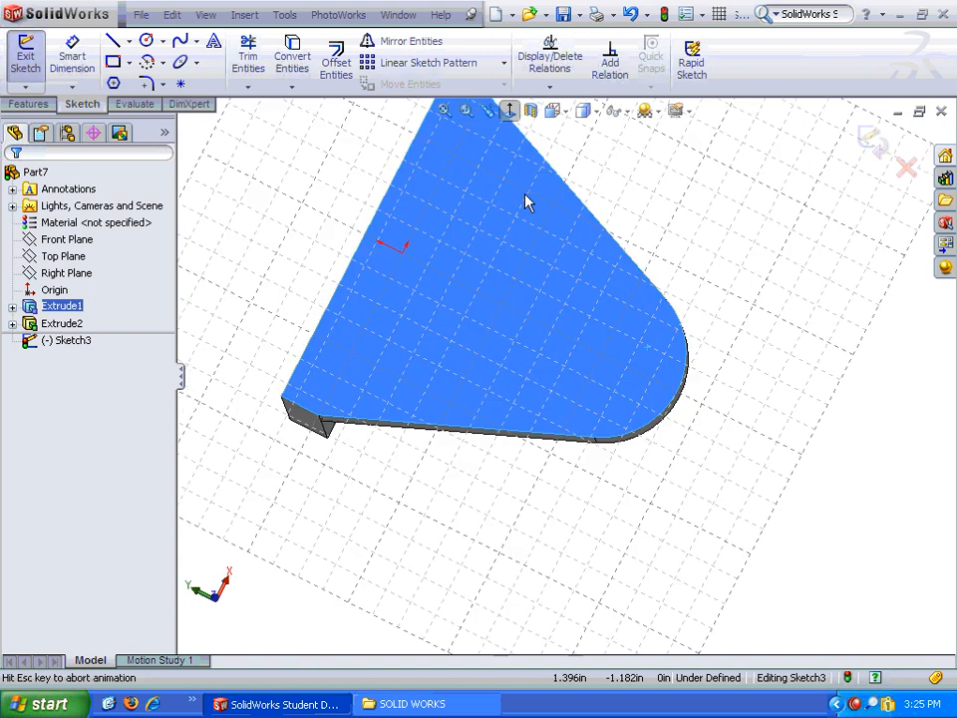
click(147, 42)
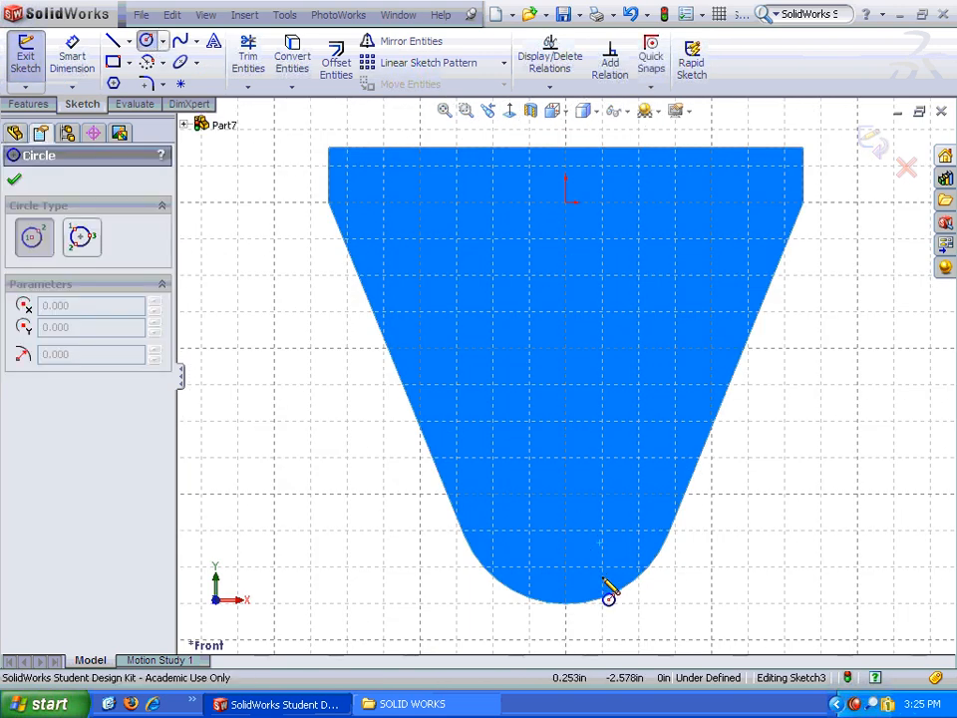
click(565, 495)
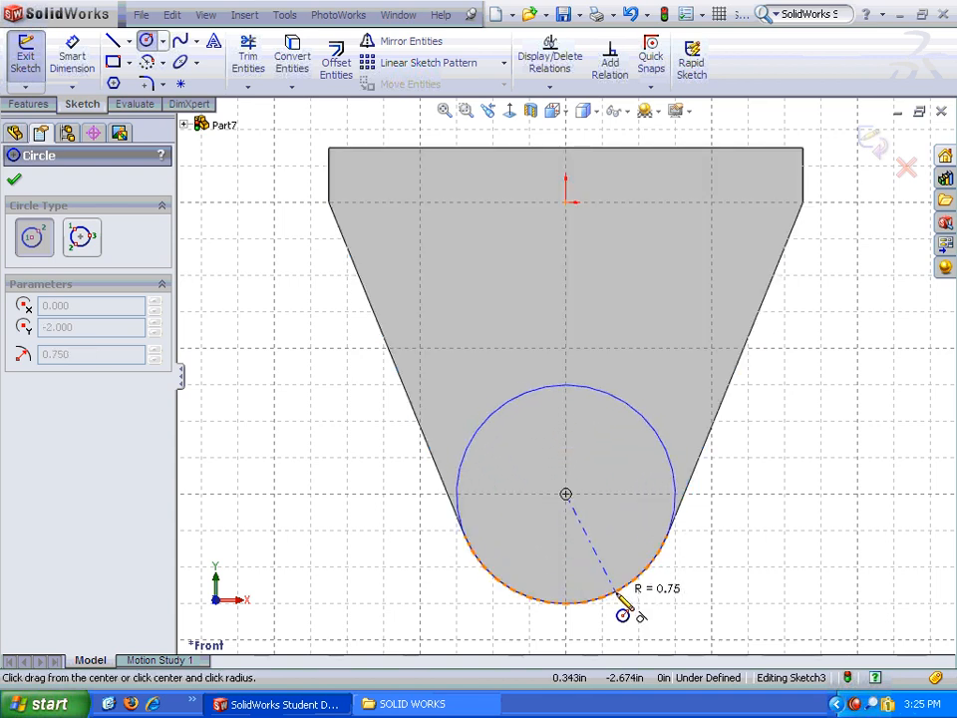
click(618, 596)
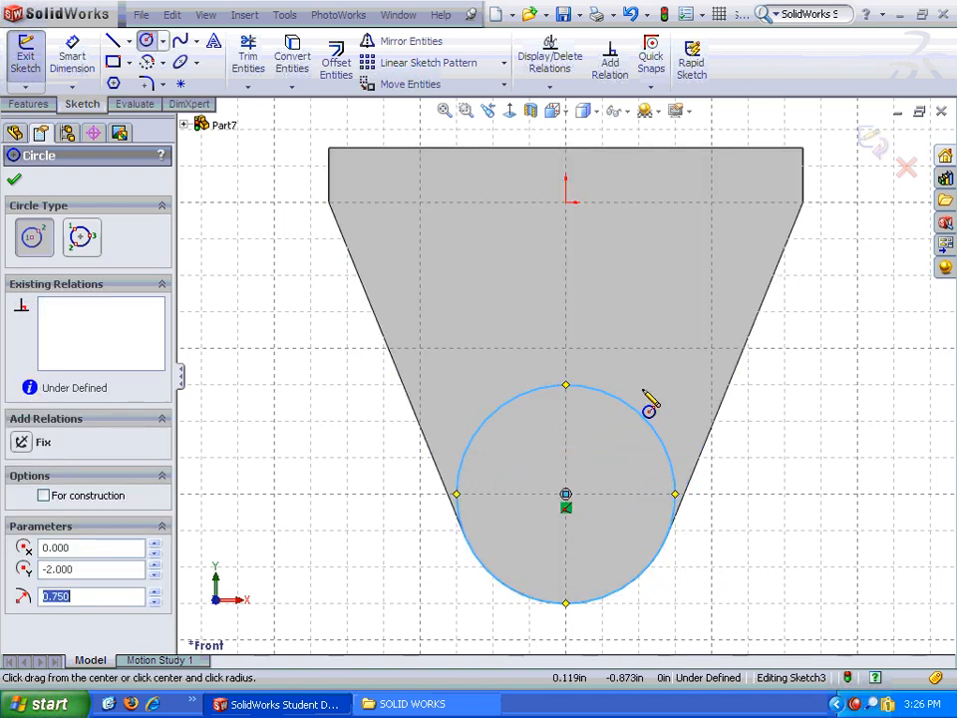
Extrude the circle 0.125 in outward from the plate's front face, merging it with the part
click(30, 104)
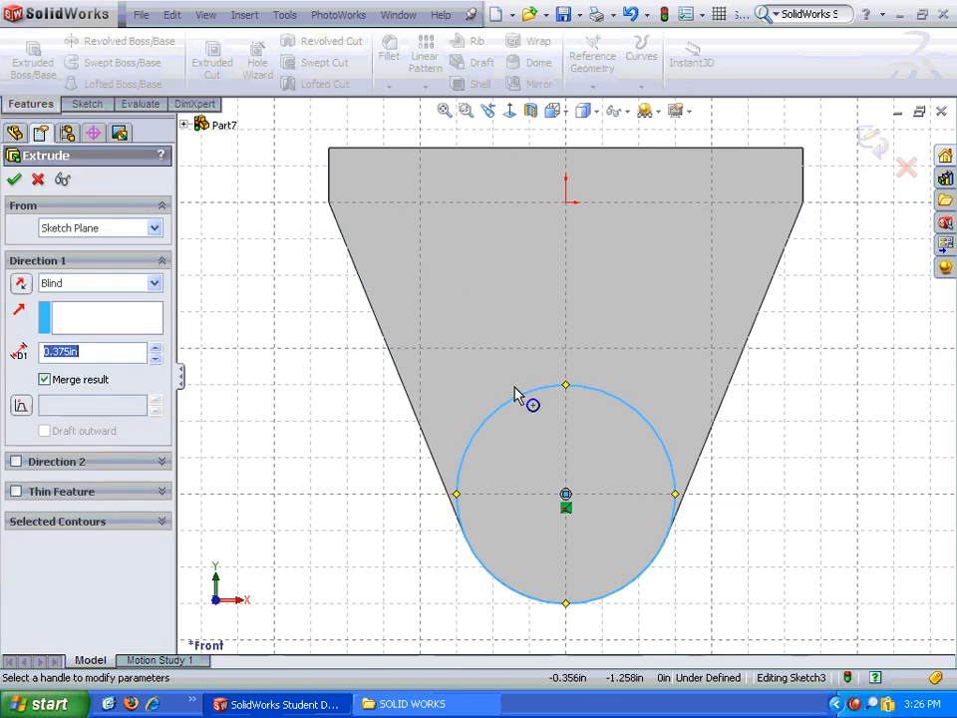
middle_drag(504, 387, 390, 385)
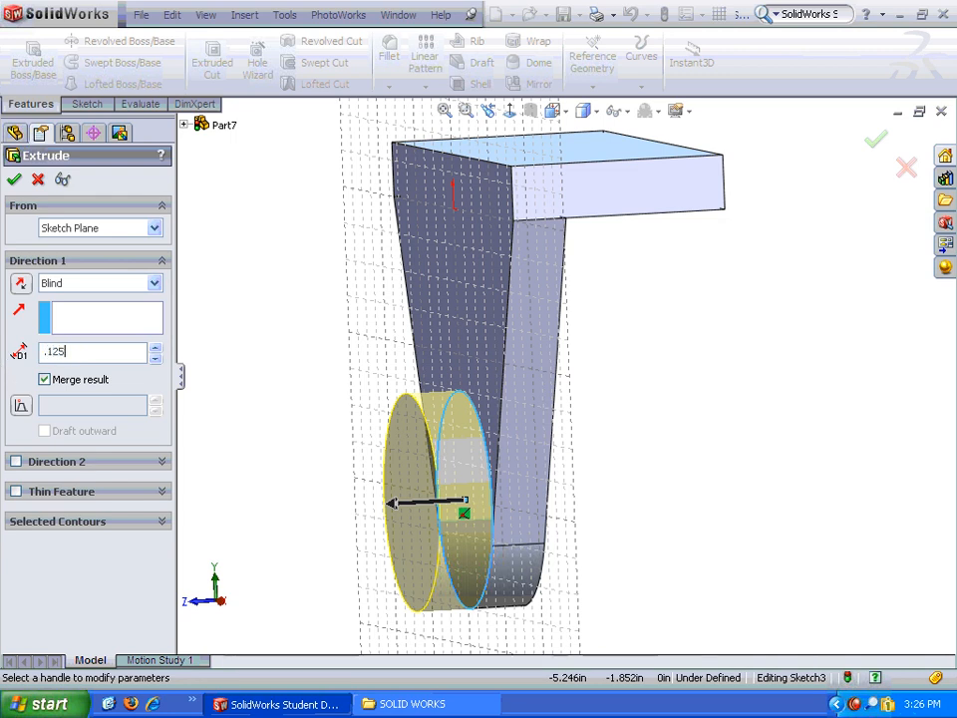
key(Return)
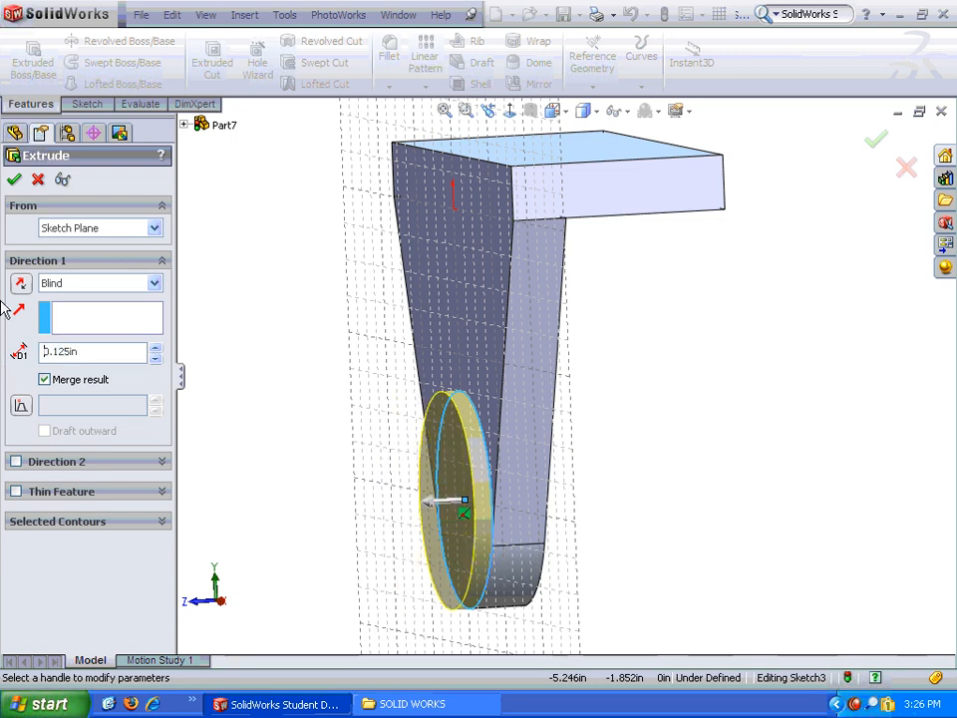
click(15, 181)
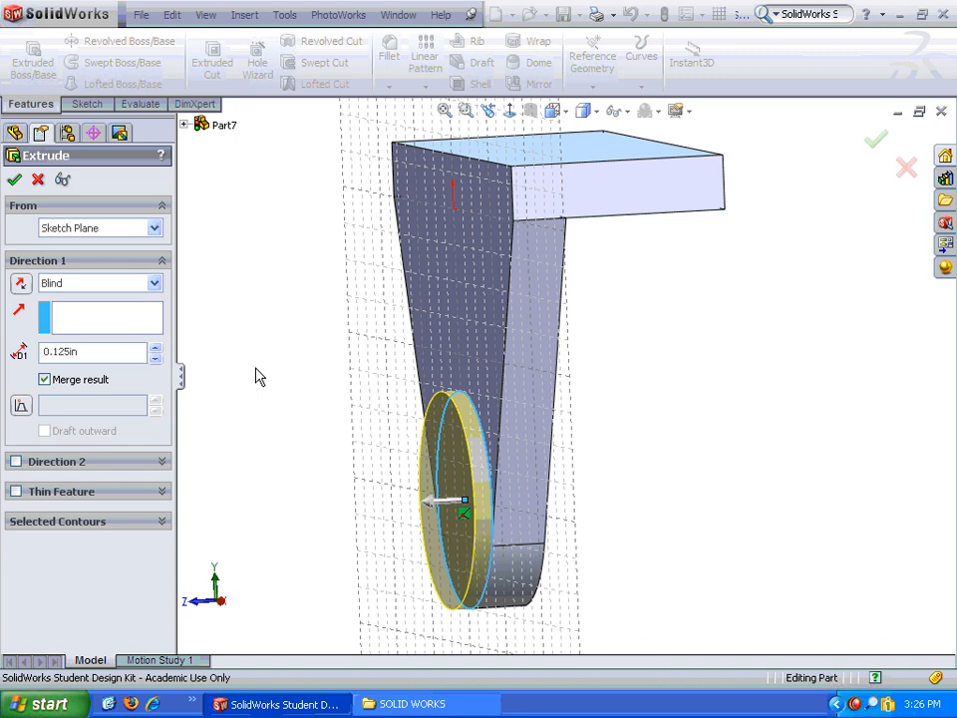
Start a sketch on the round boss's front face and draw a concentric circle about 0.41 in in radius
middle_drag(431, 595, 286, 314)
middle_drag(720, 442, 852, 260)
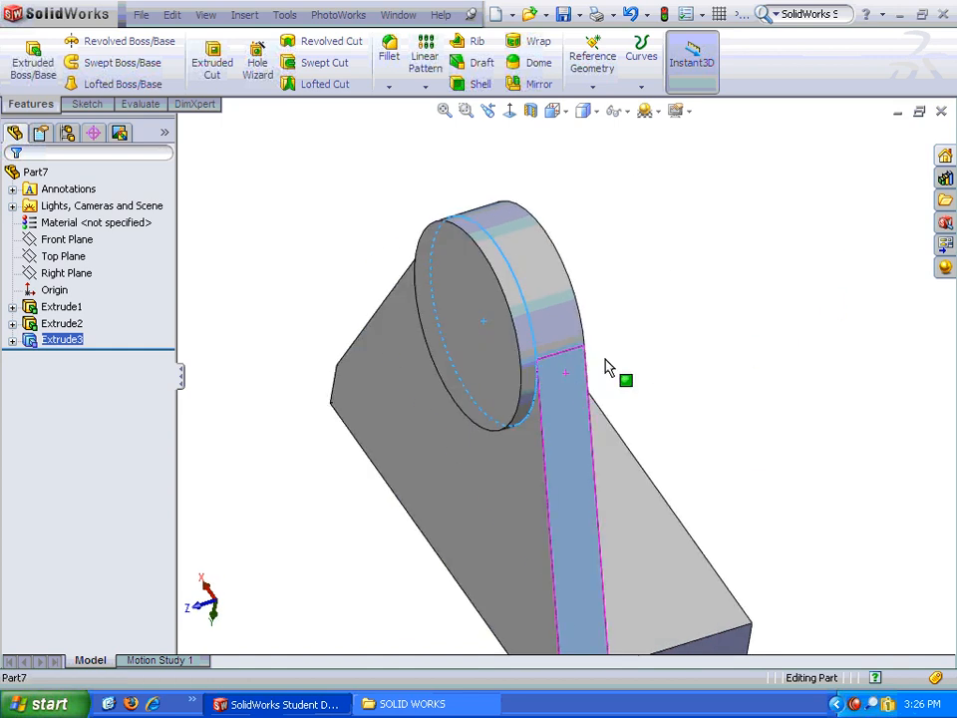
middle_drag(602, 359, 627, 349)
click(493, 359)
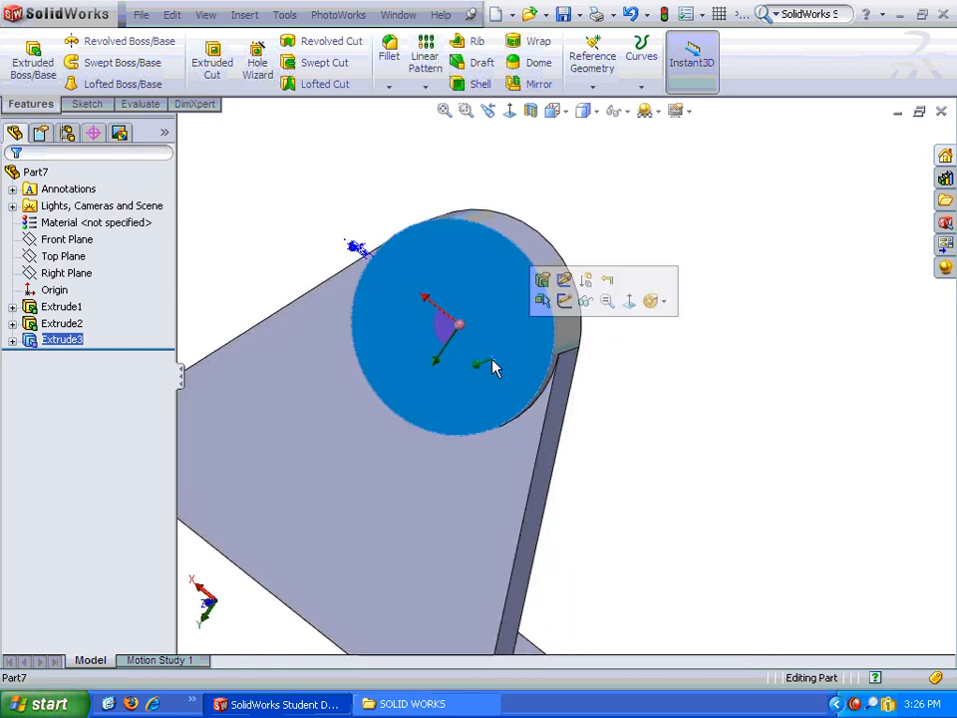
click(540, 301)
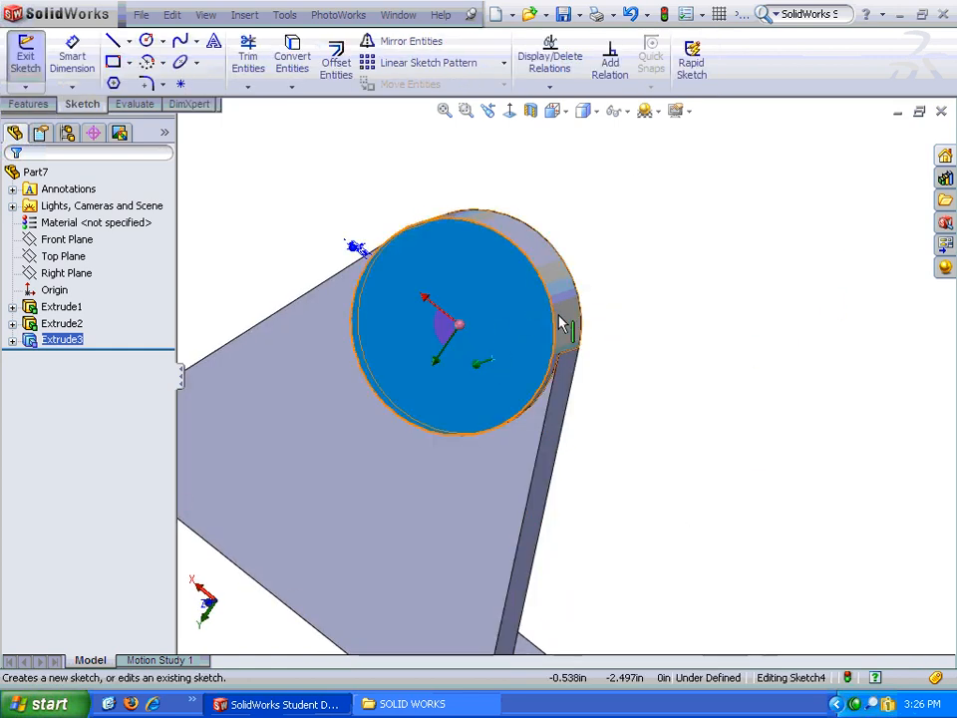
click(509, 111)
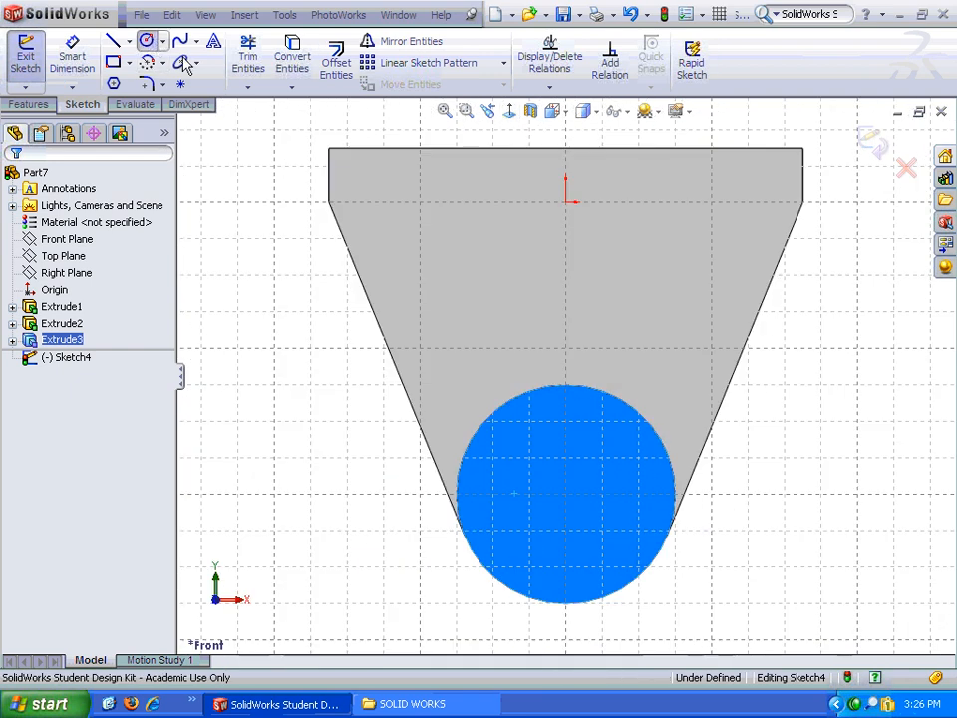
click(147, 41)
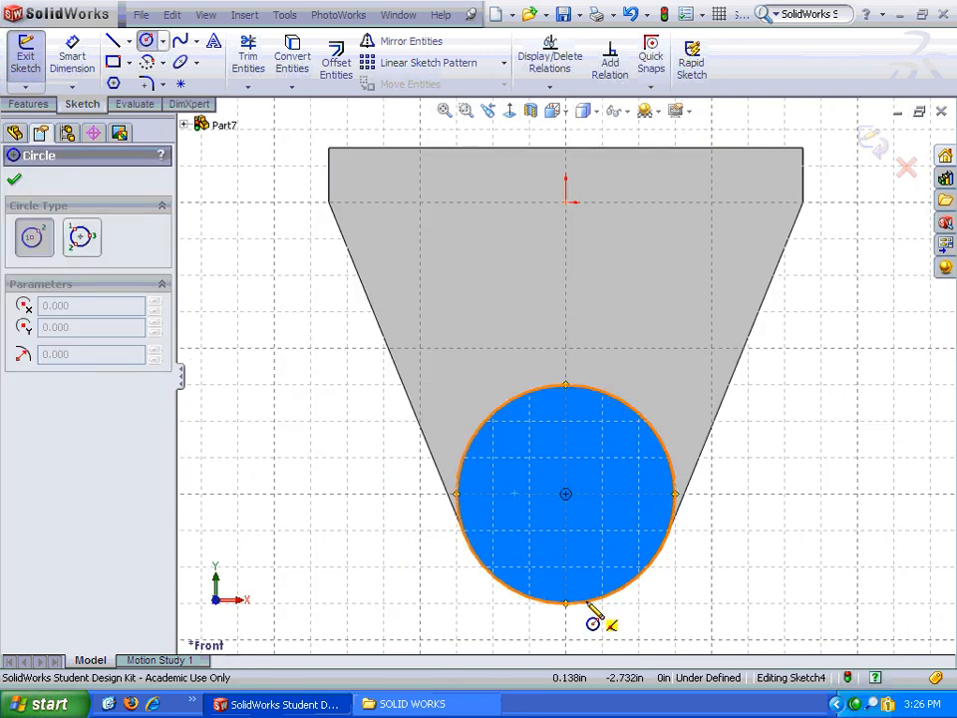
click(565, 493)
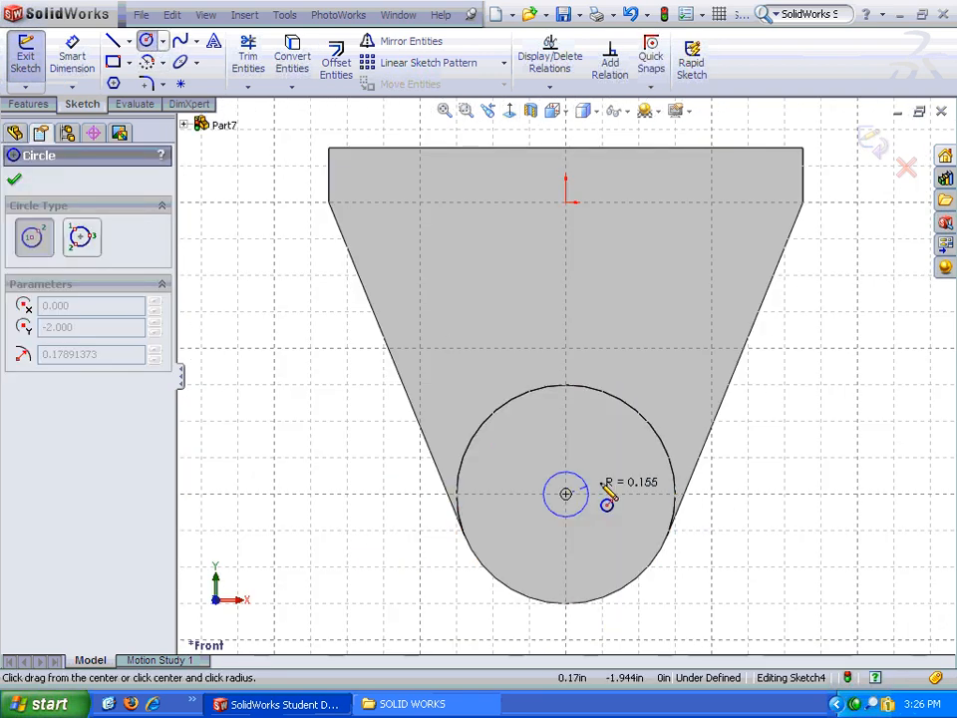
click(625, 493)
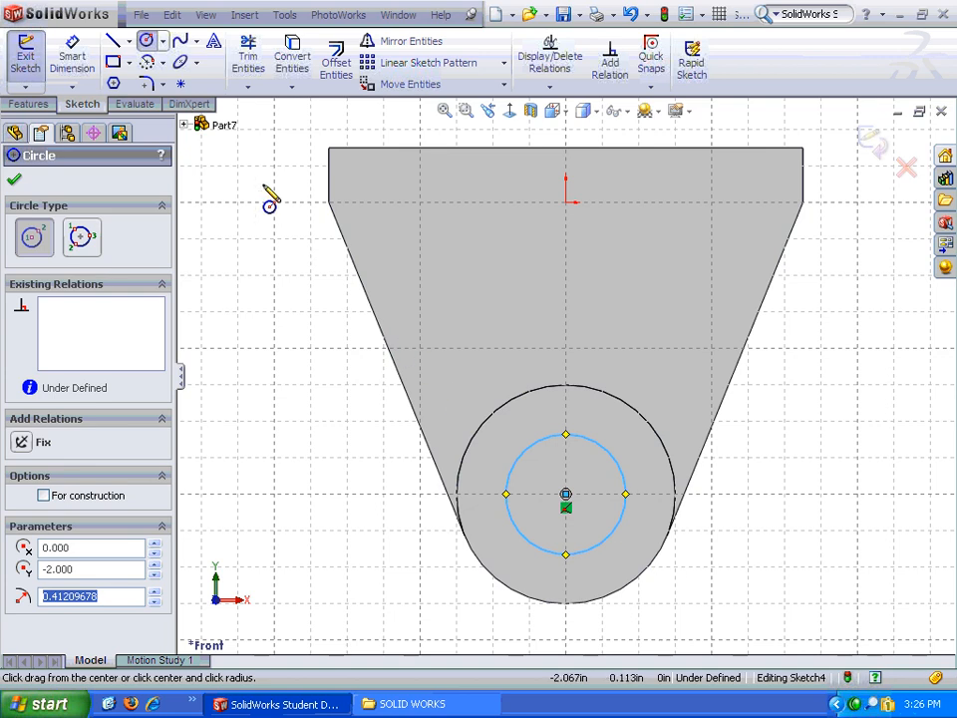
Dimension the inner circle's diameter as 1 in
right_click(500, 299)
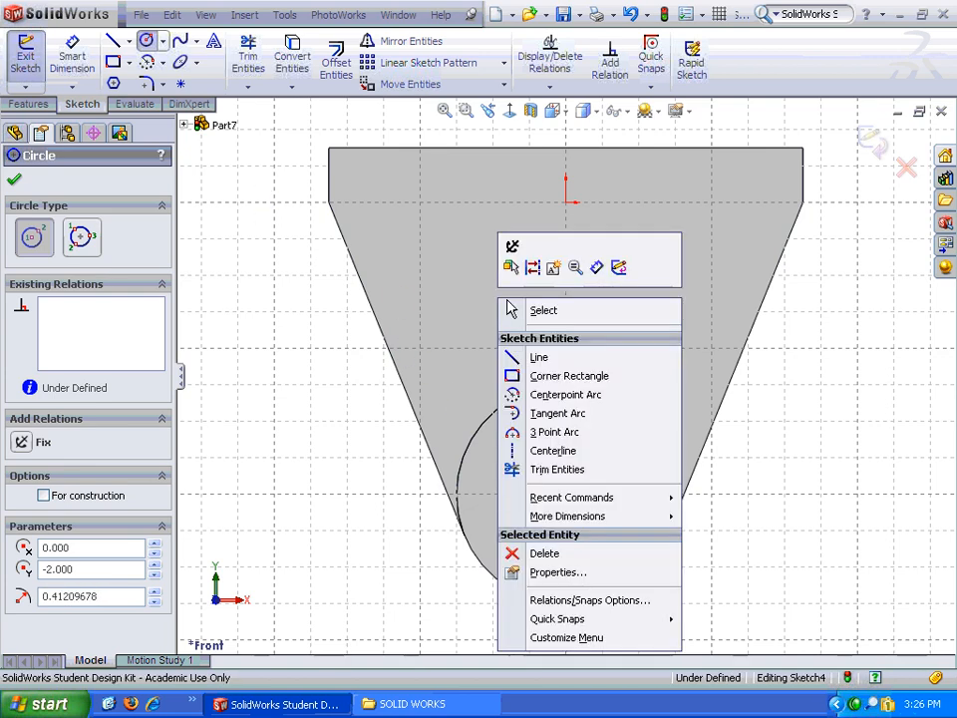
click(598, 267)
click(617, 454)
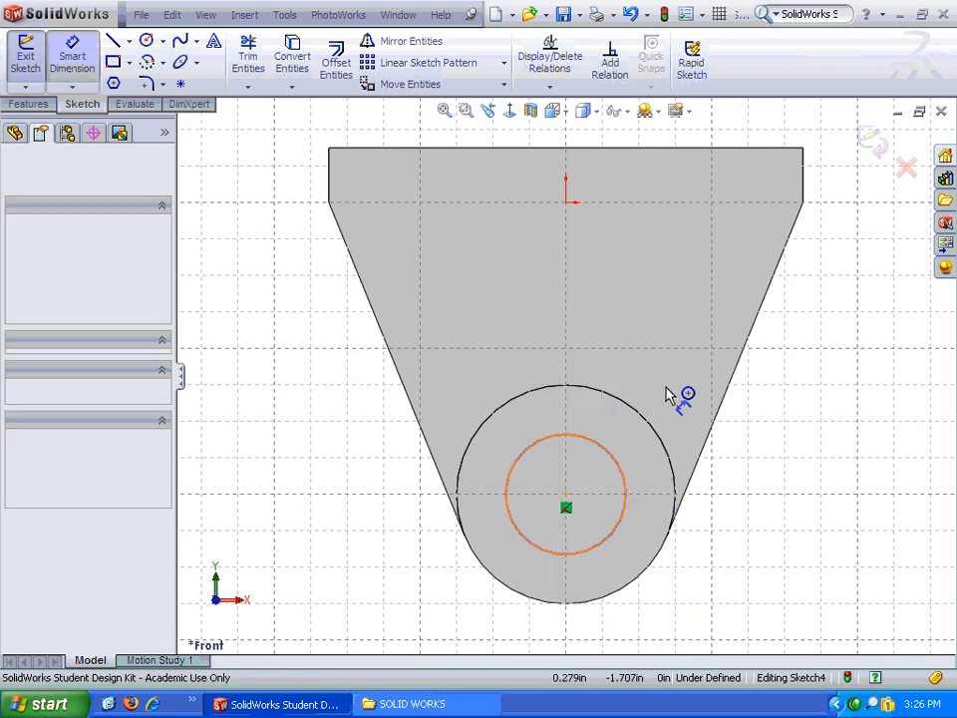
click(691, 349)
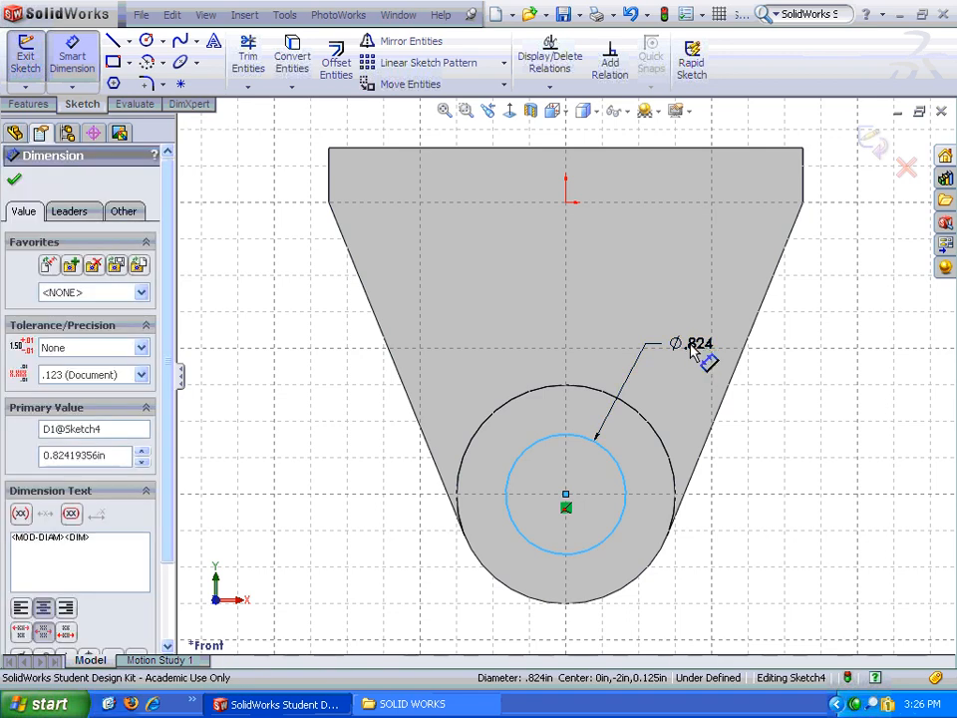
double_click(693, 346)
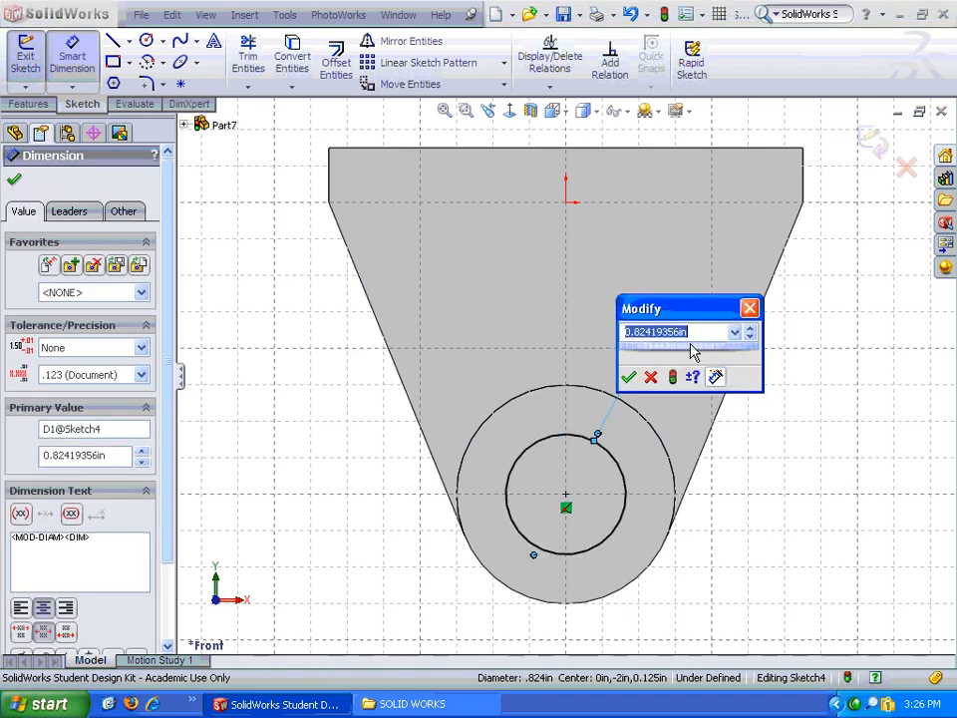
text(1)
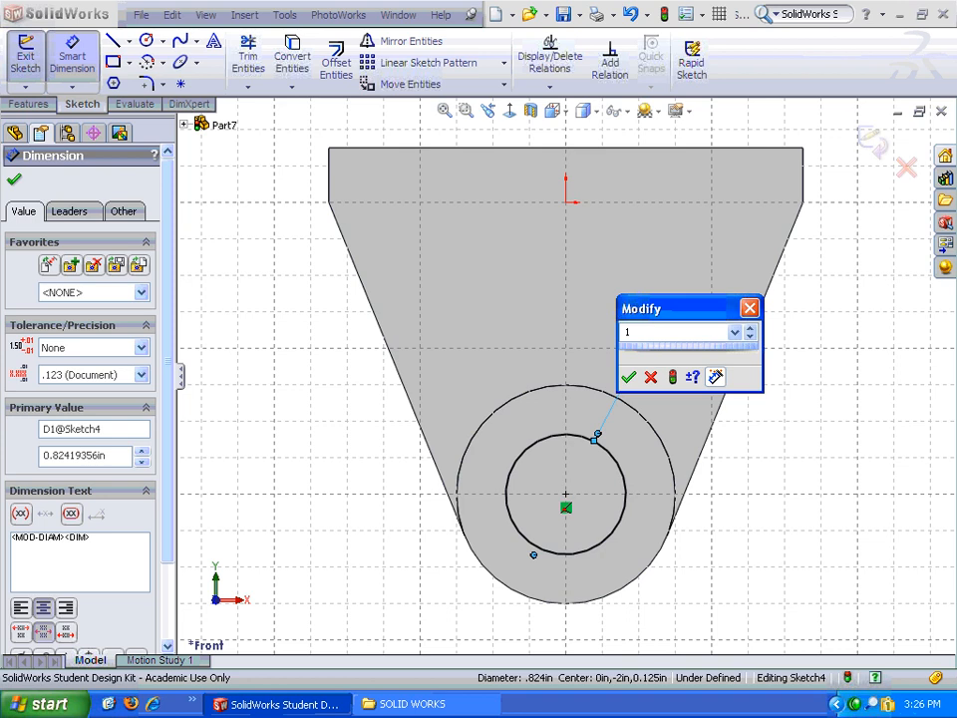
key(Return)
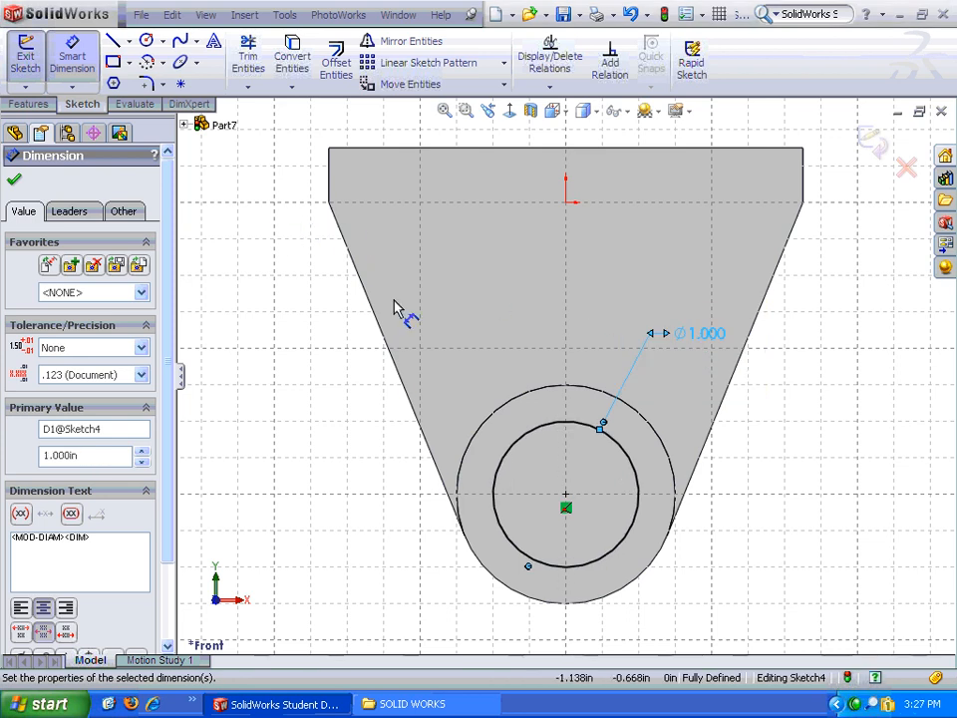
Cut the 1 in circle through the boss and plate with an Extruded Cut set to Through All
click(29, 106)
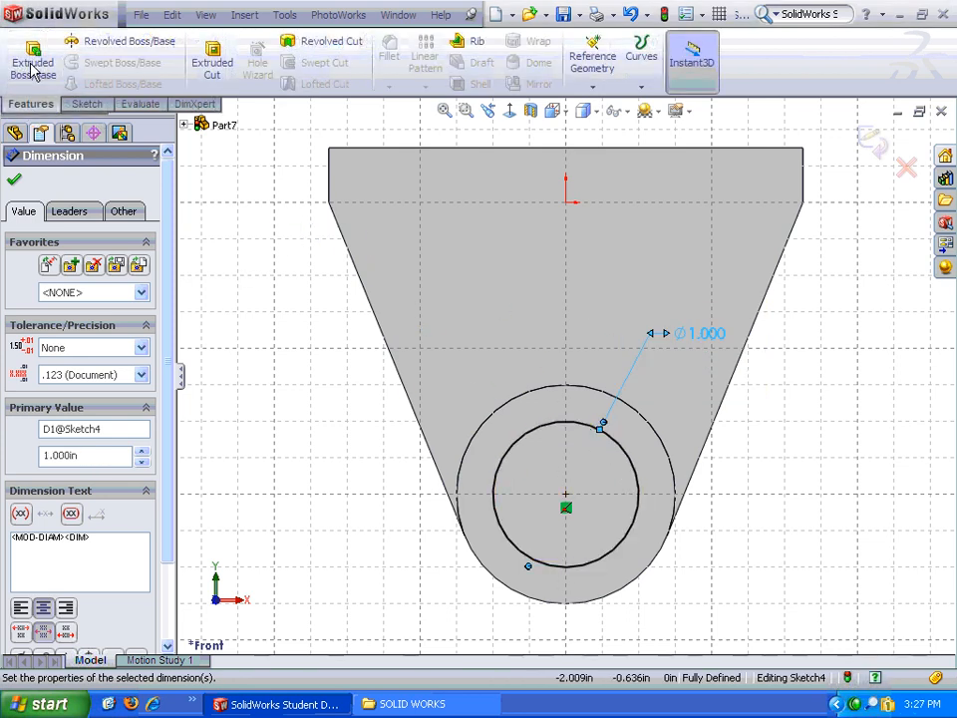
click(215, 62)
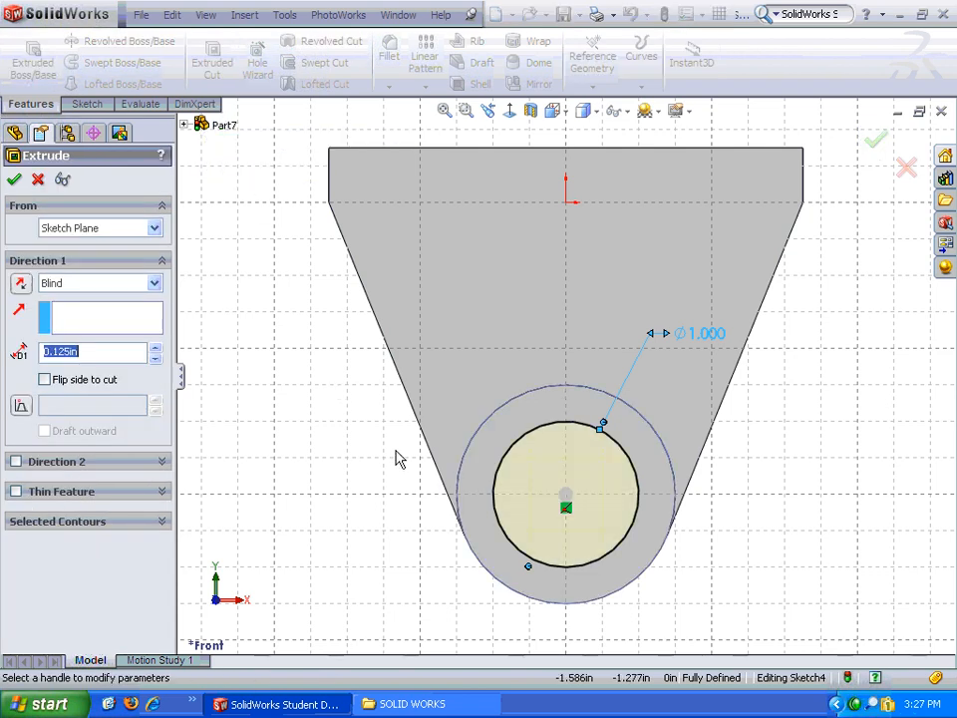
middle_drag(334, 456, 282, 451)
click(152, 285)
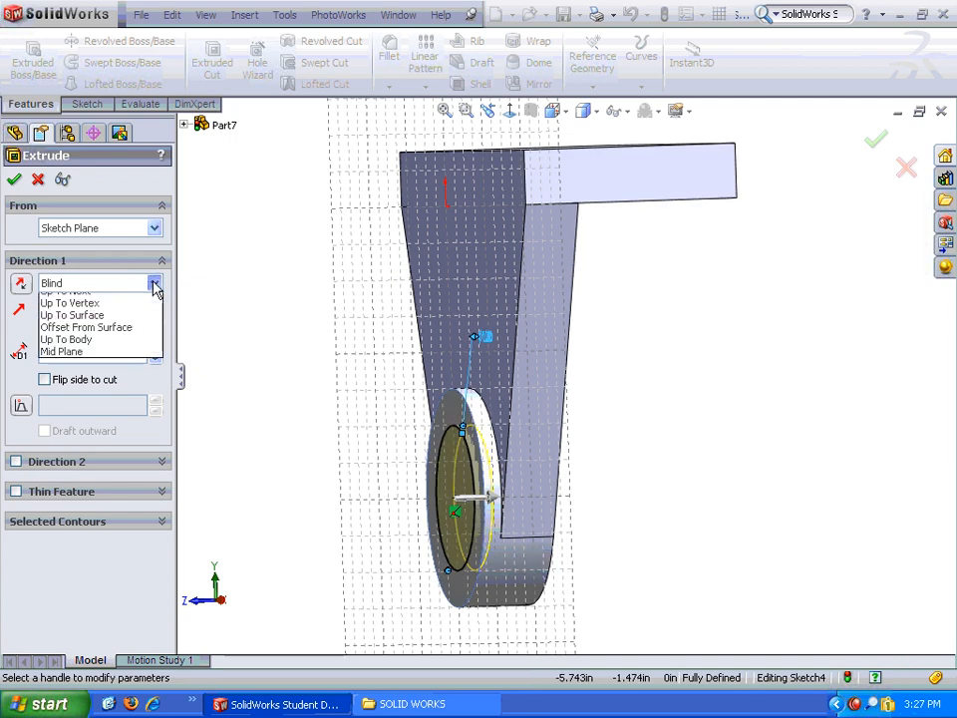
click(66, 312)
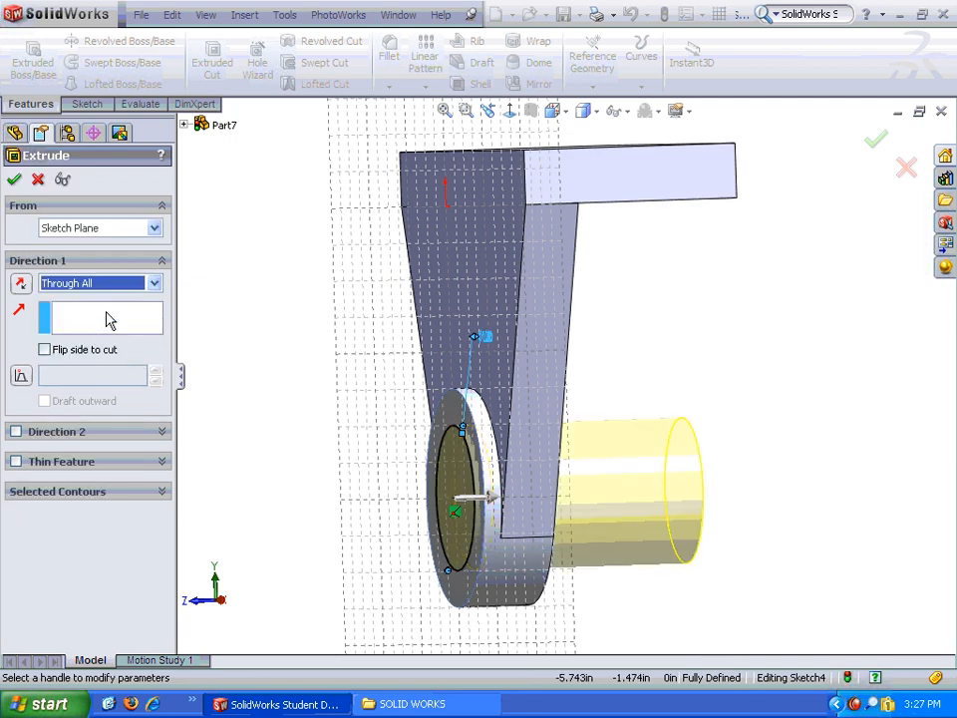
click(14, 179)
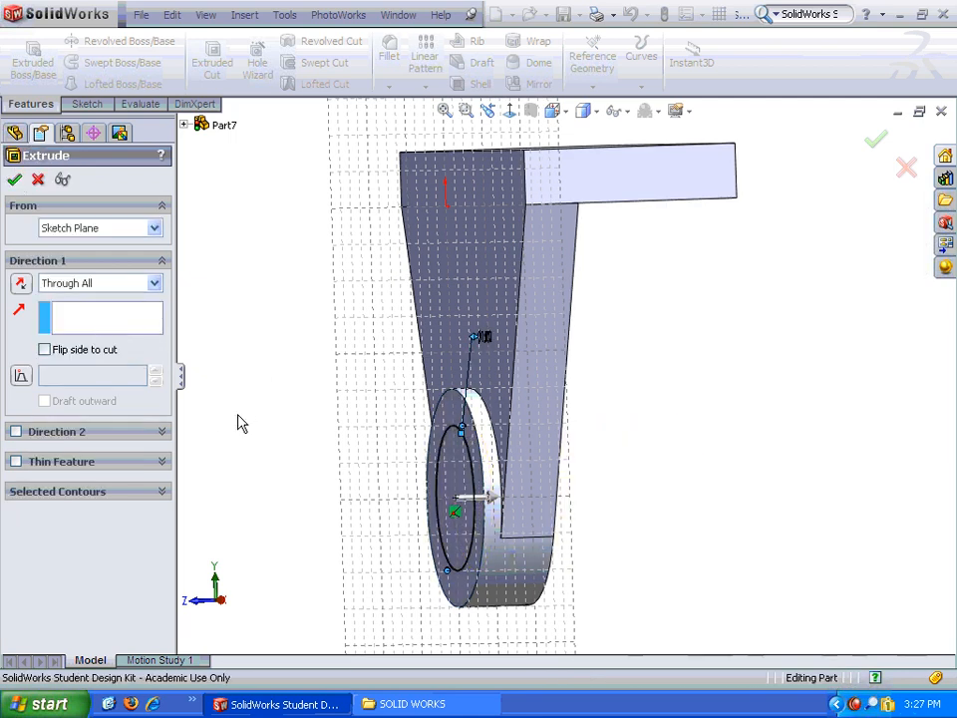
middle_drag(398, 457, 542, 335)
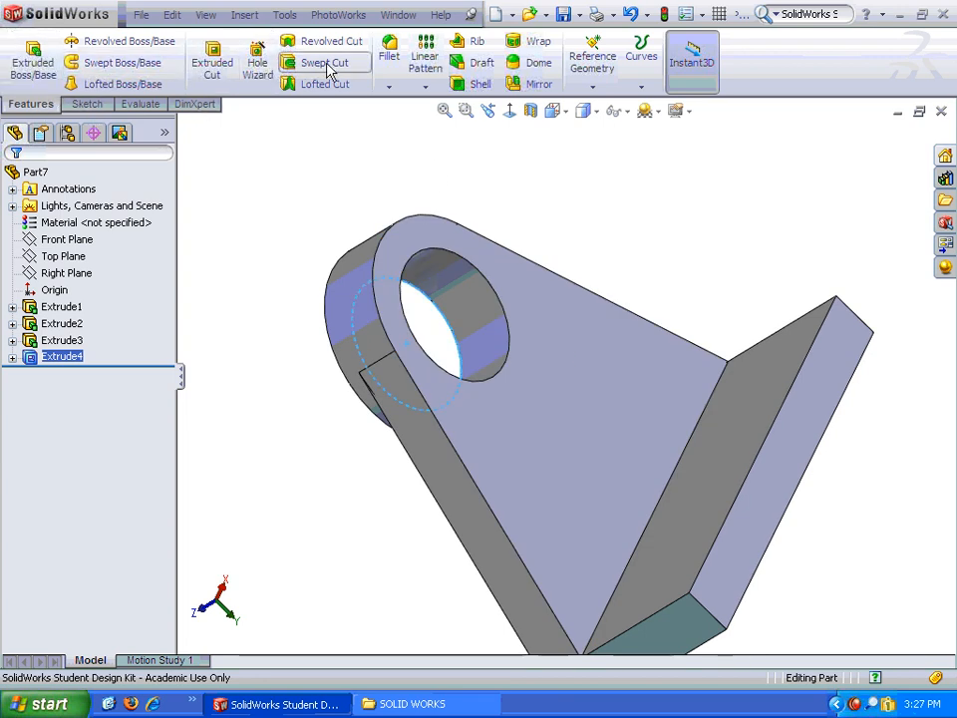
Fillet the base's two outer corner edges, on the side away from the plate, with a 0.5 in radius
click(390, 54)
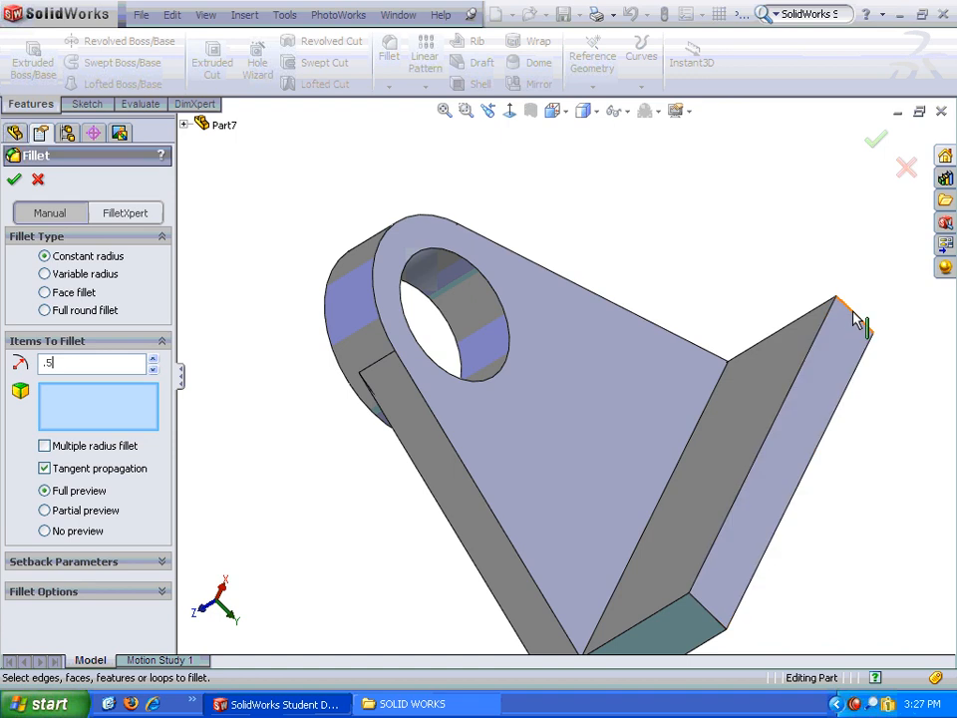
click(854, 321)
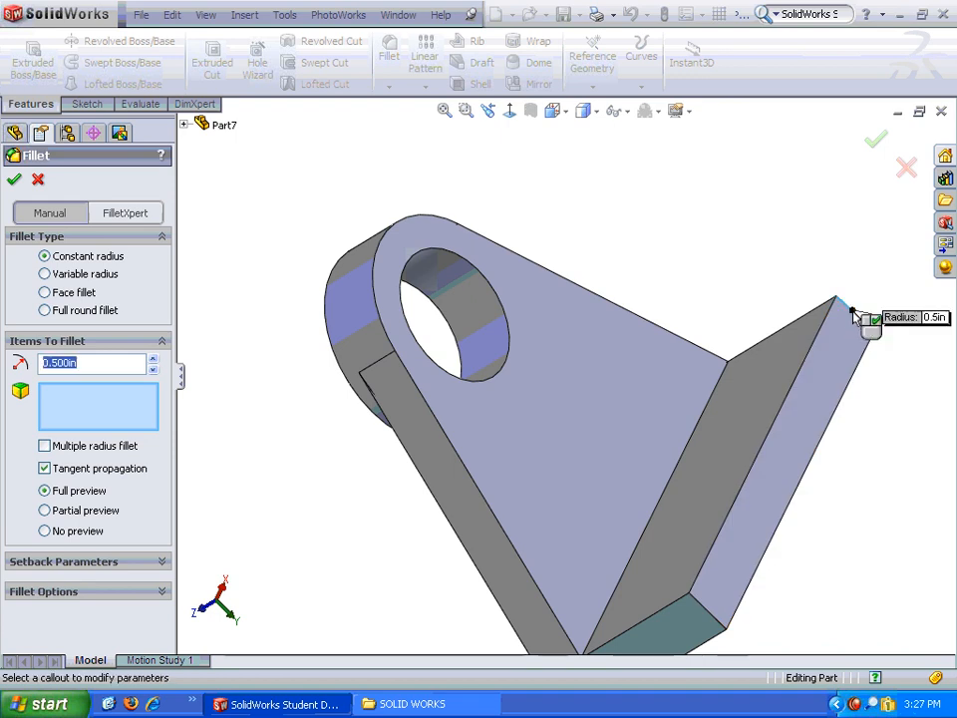
click(712, 618)
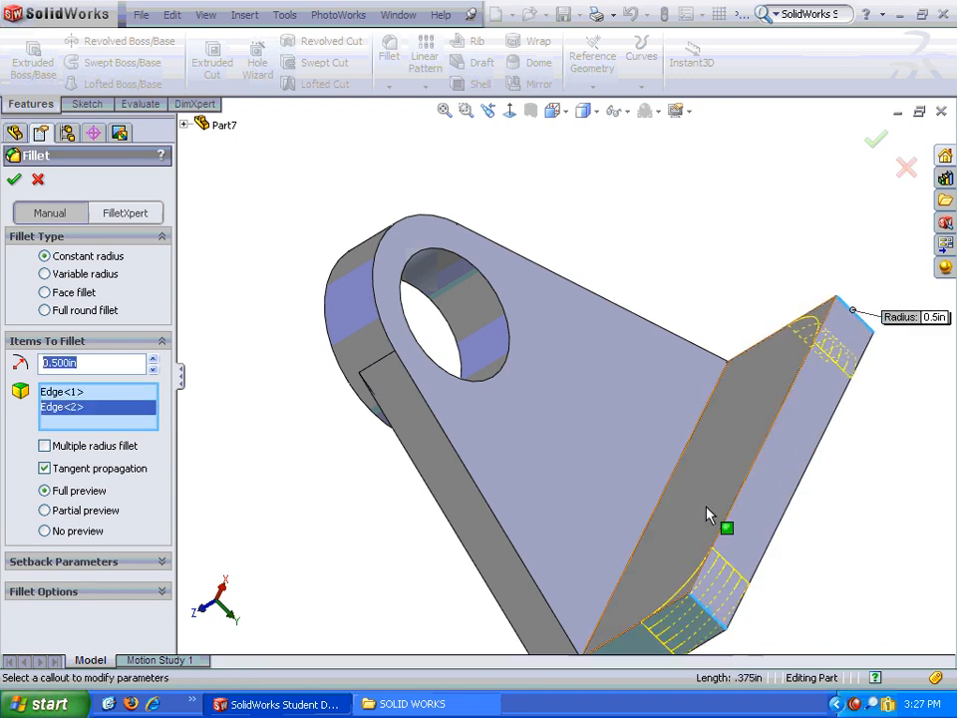
middle_drag(712, 513, 757, 489)
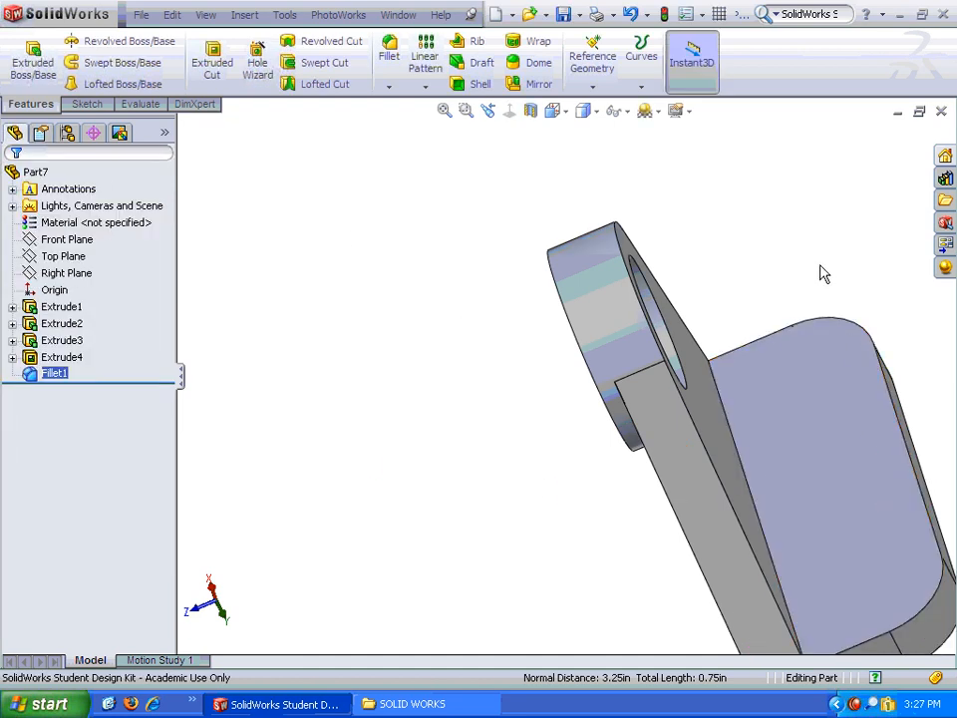
Start a Hole Wizard hole on the base face that meets the upright plate and set it to the legacy Counterbored type
scroll(813, 318, up, 3)
middle_drag(813, 318, 727, 527)
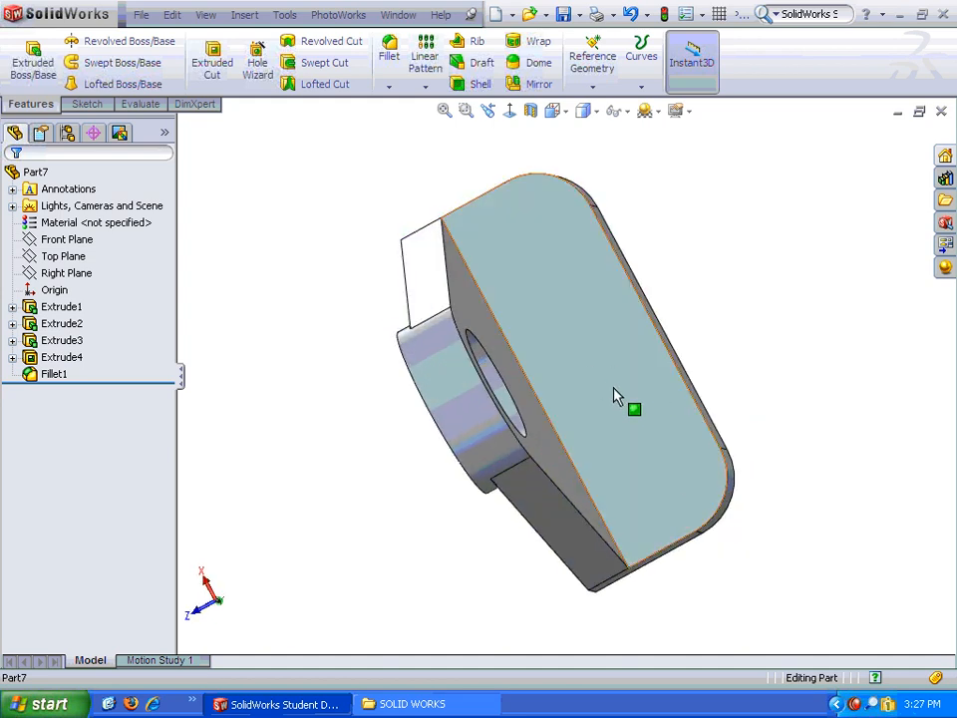
click(596, 361)
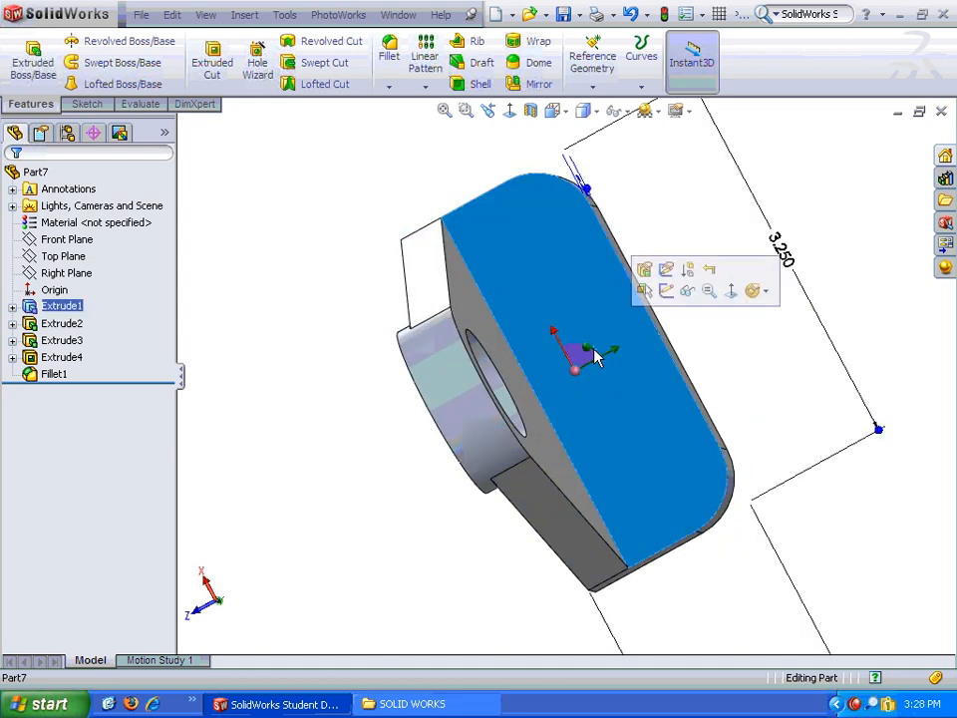
click(510, 111)
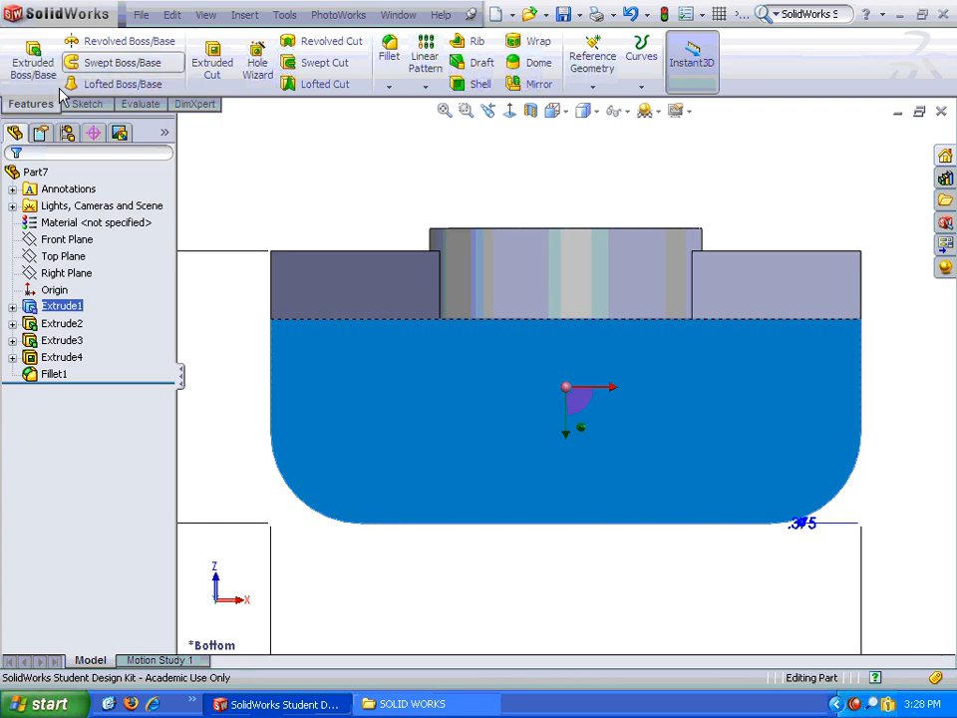
click(261, 65)
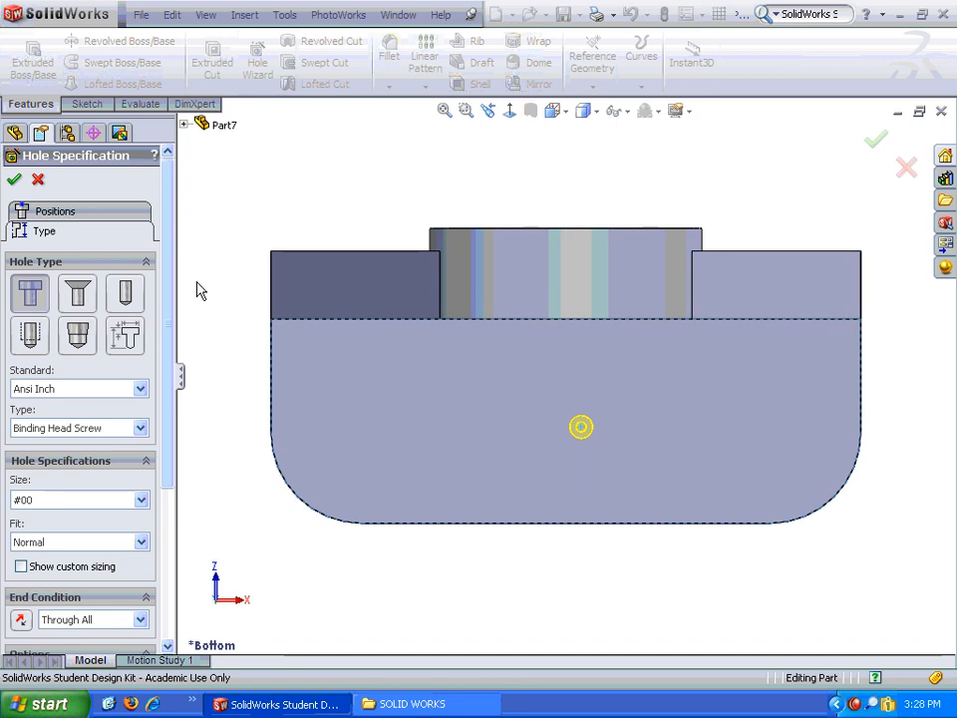
click(126, 337)
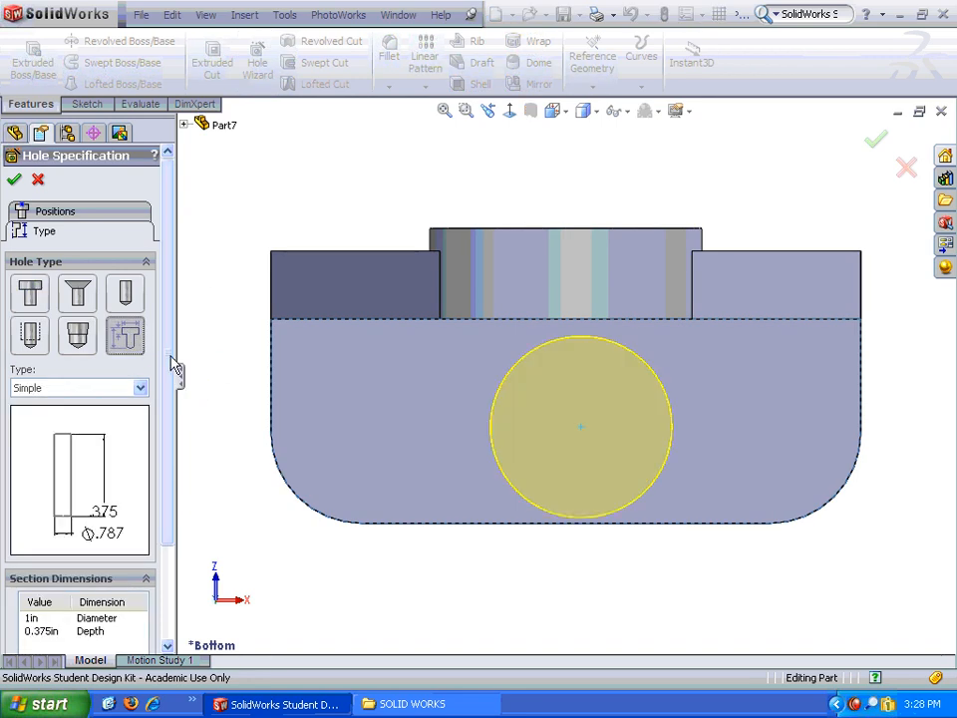
drag(176, 368, 166, 429)
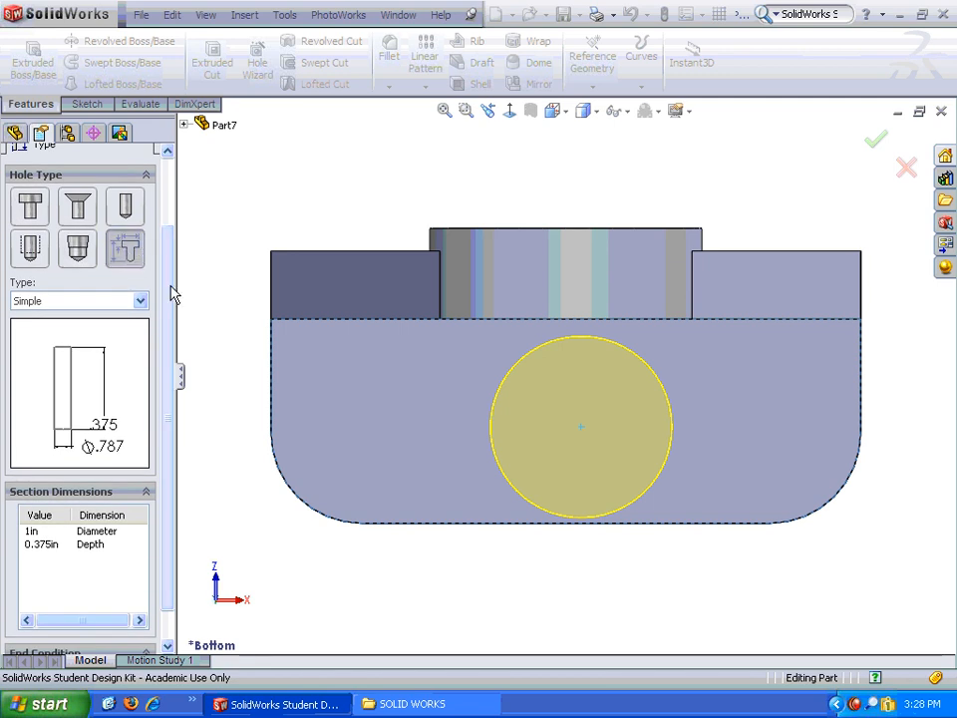
click(141, 302)
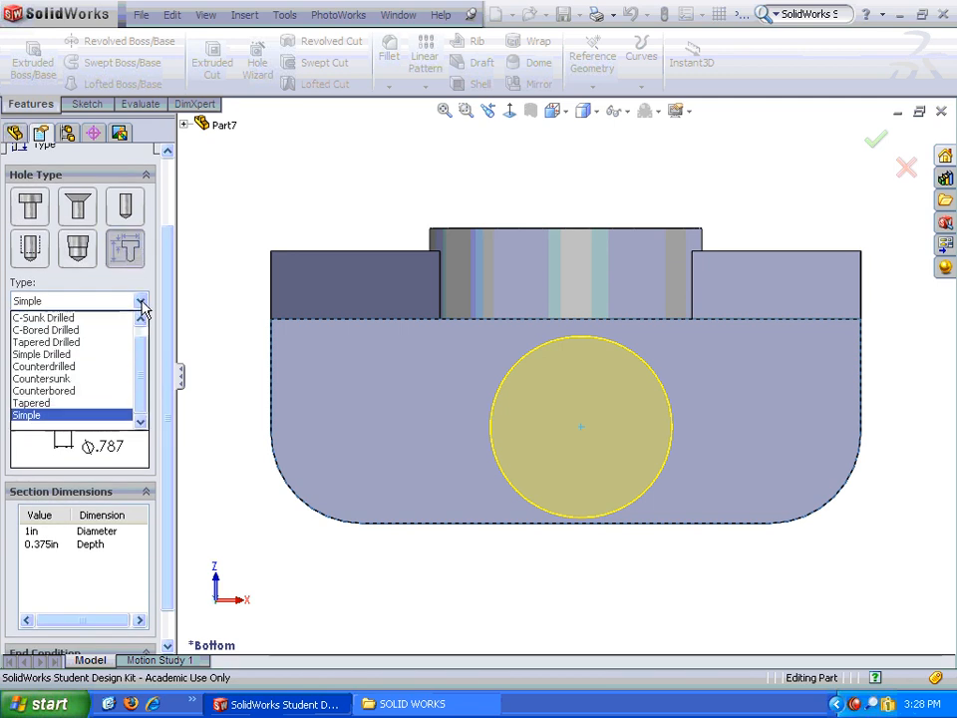
click(66, 392)
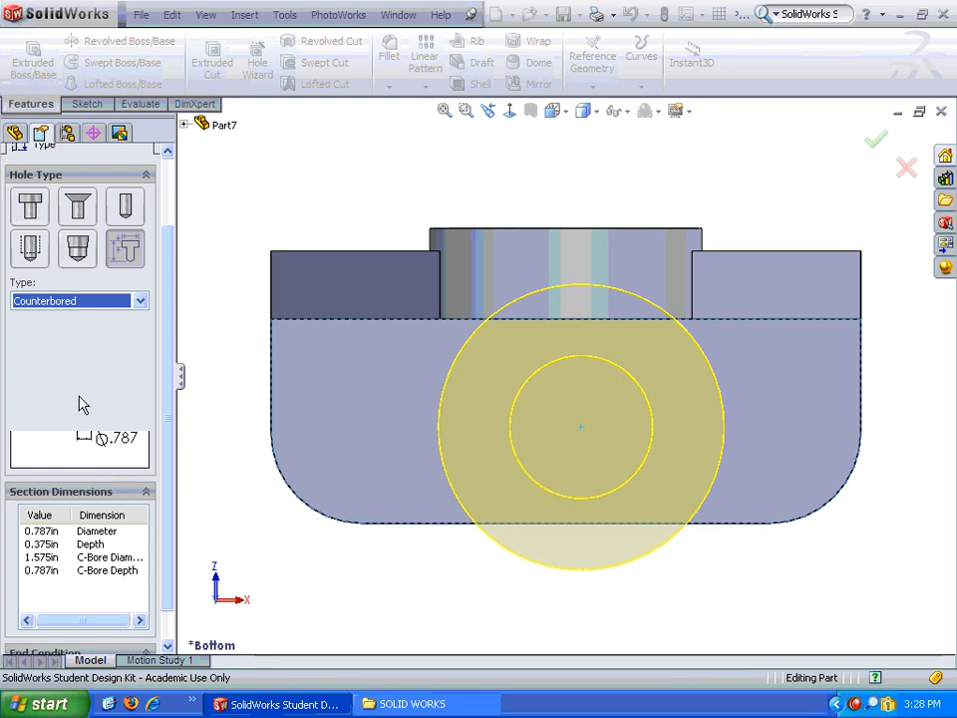
Set the hole diameter to 0.375 in, the counterbore diameter to 0.625 in and the counterbore depth to 0.125 in
double_click(42, 531)
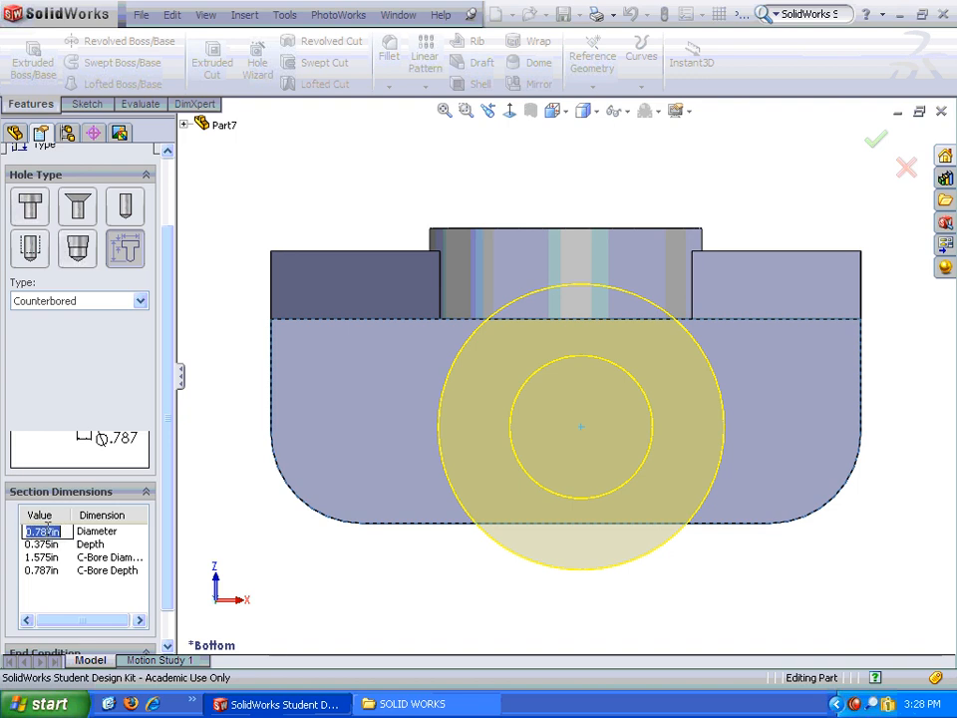
text(.)
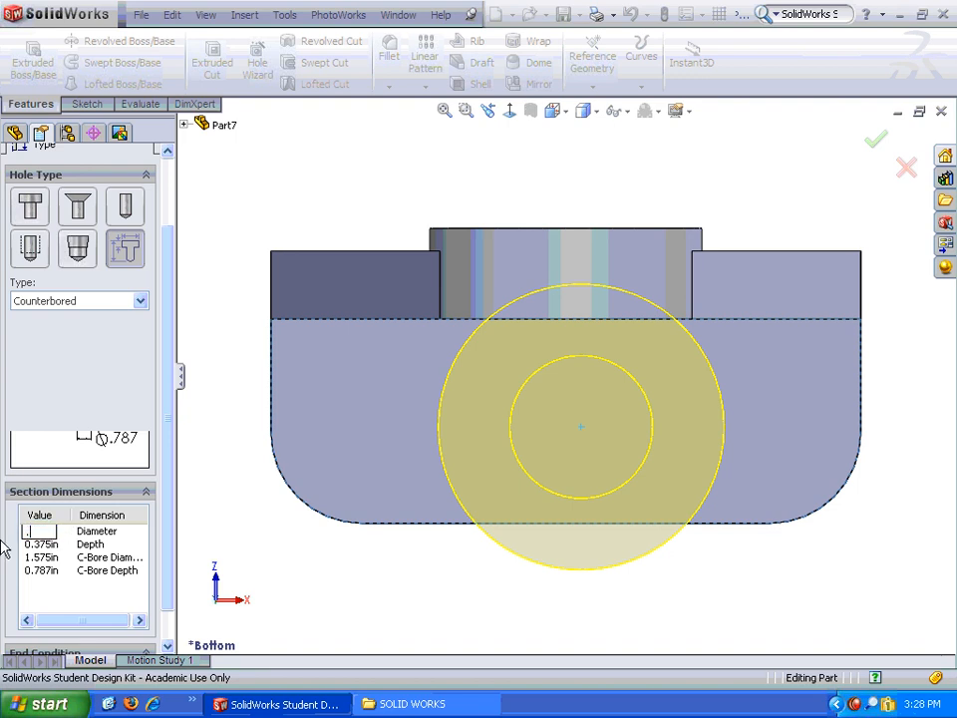
text(375)
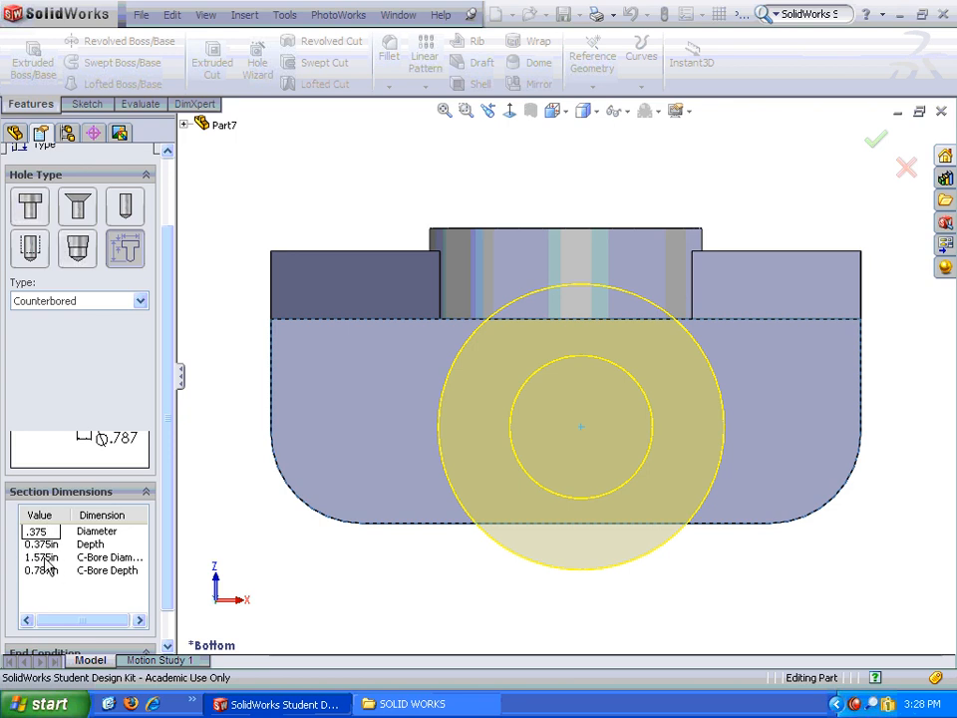
click(44, 558)
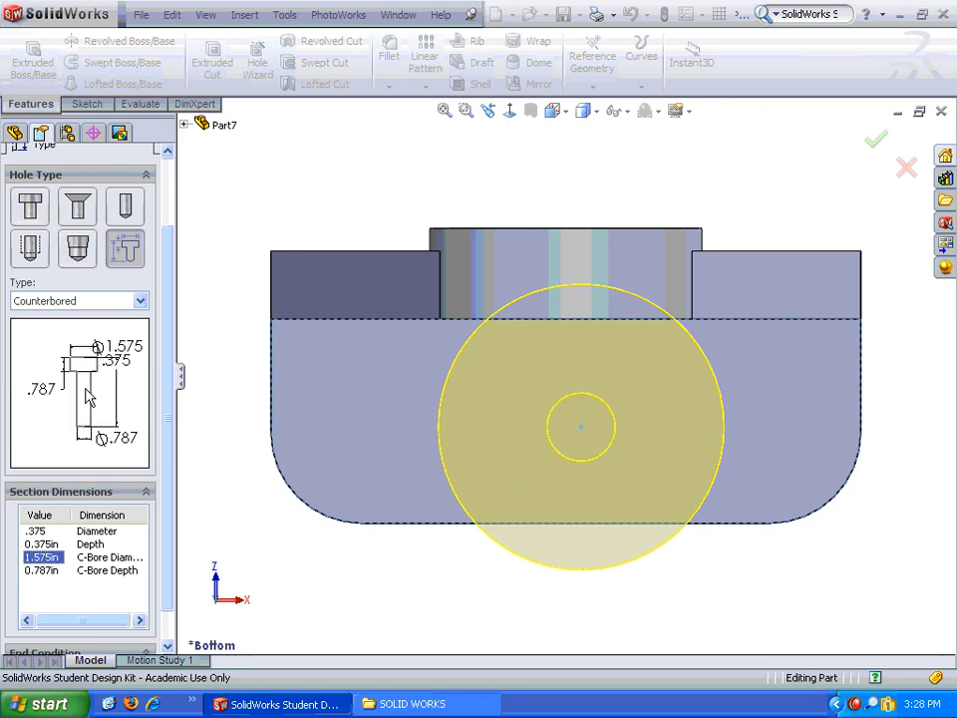
click(48, 559)
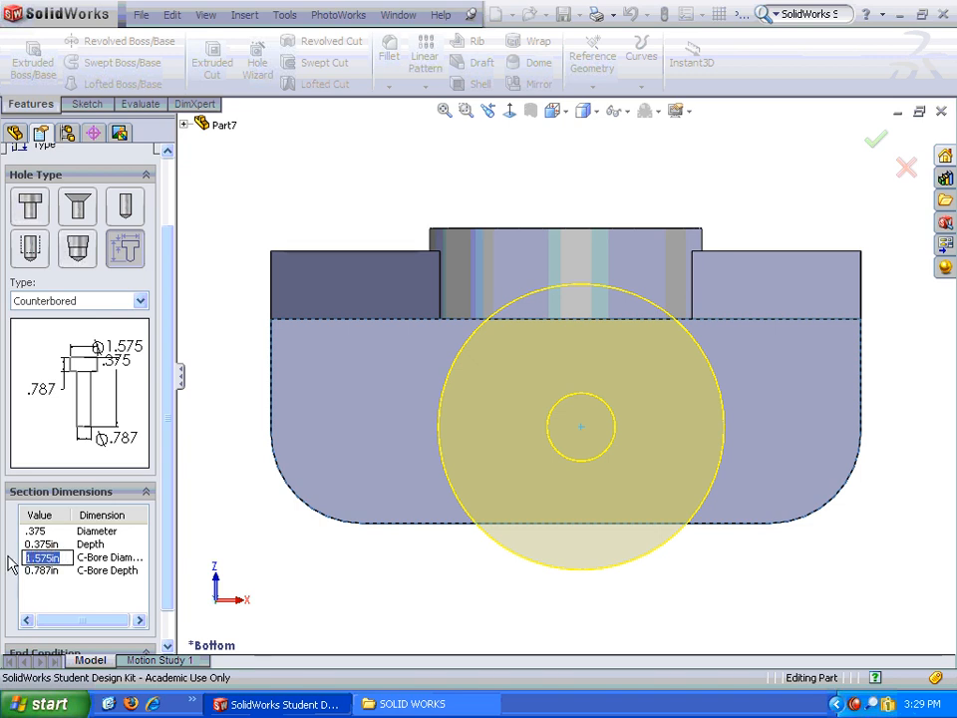
text(.625)
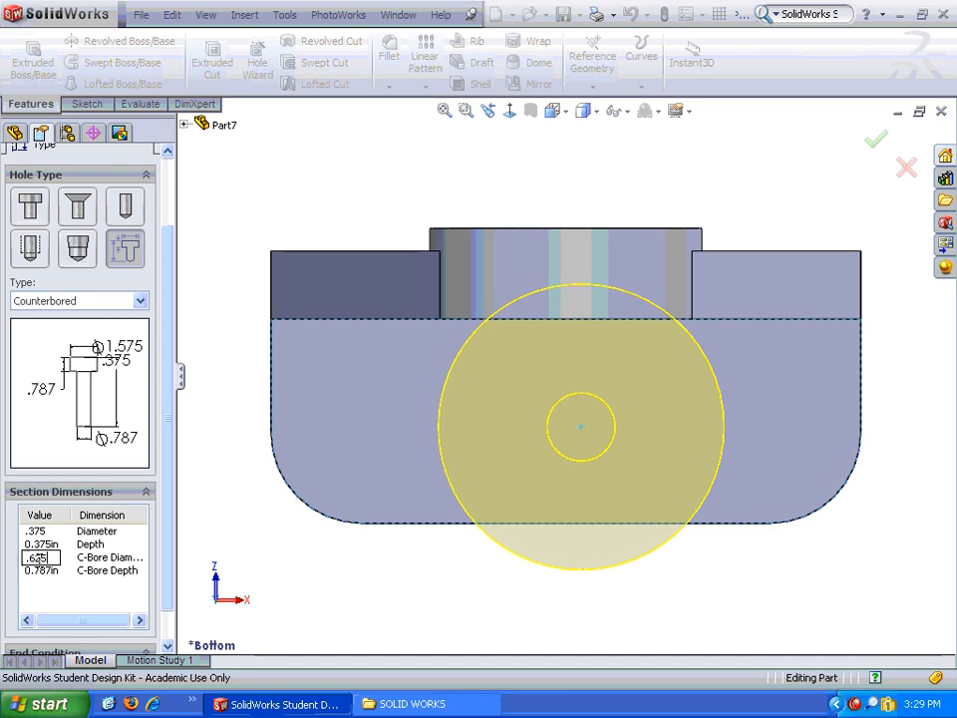
click(47, 572)
double_click(50, 574)
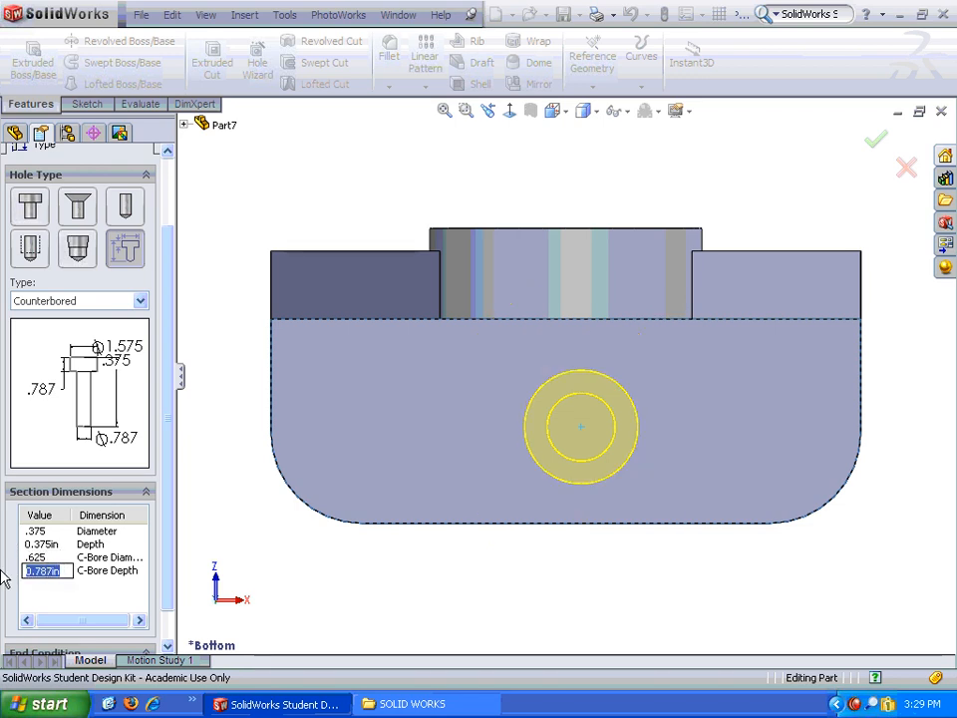
text(.125)
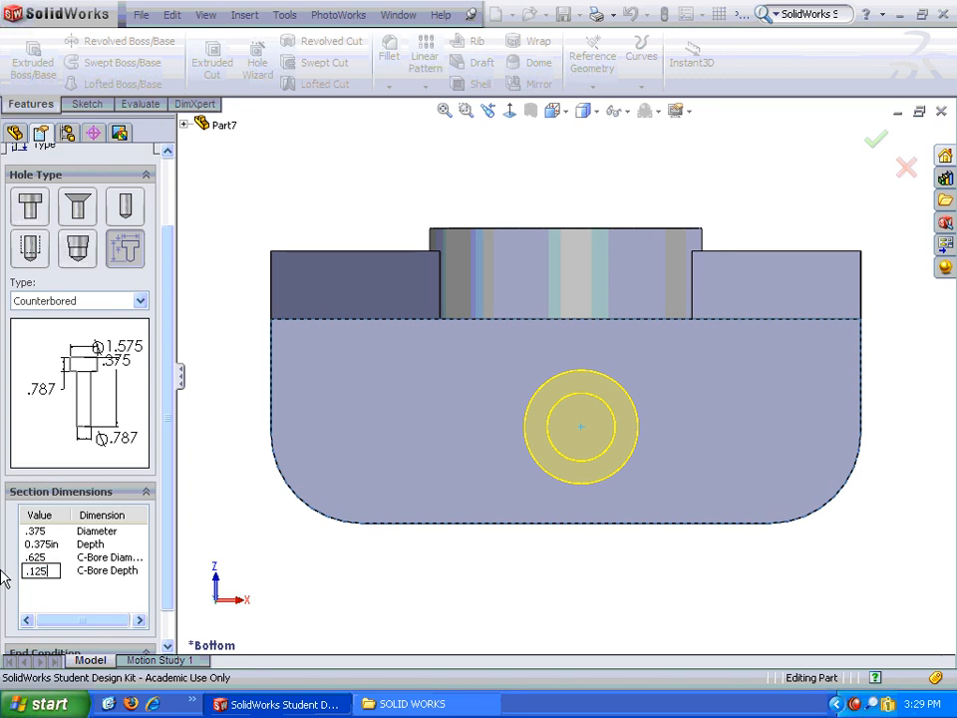
key(Return)
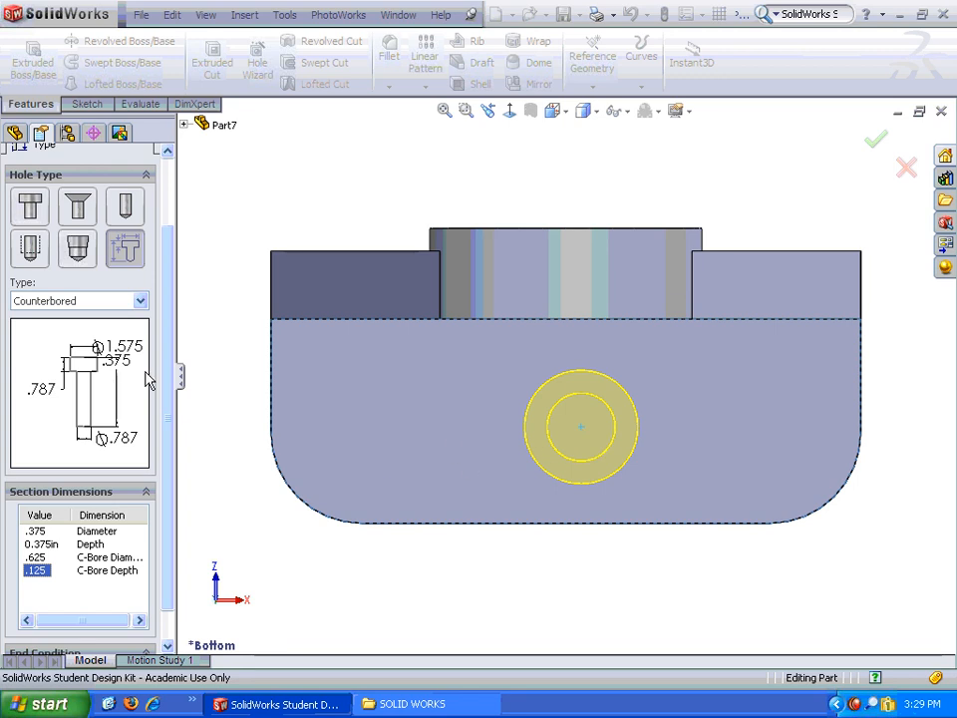
Place a second counterbored hole on the base face beside the first one and leave the Point tool
scroll(165, 364, up, 2)
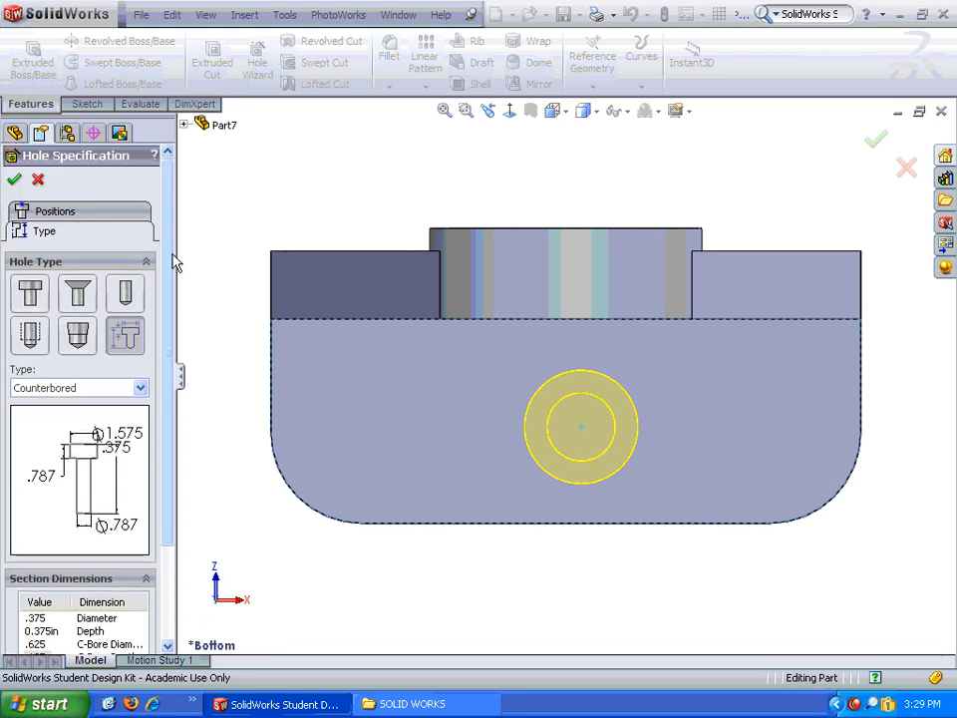
click(51, 210)
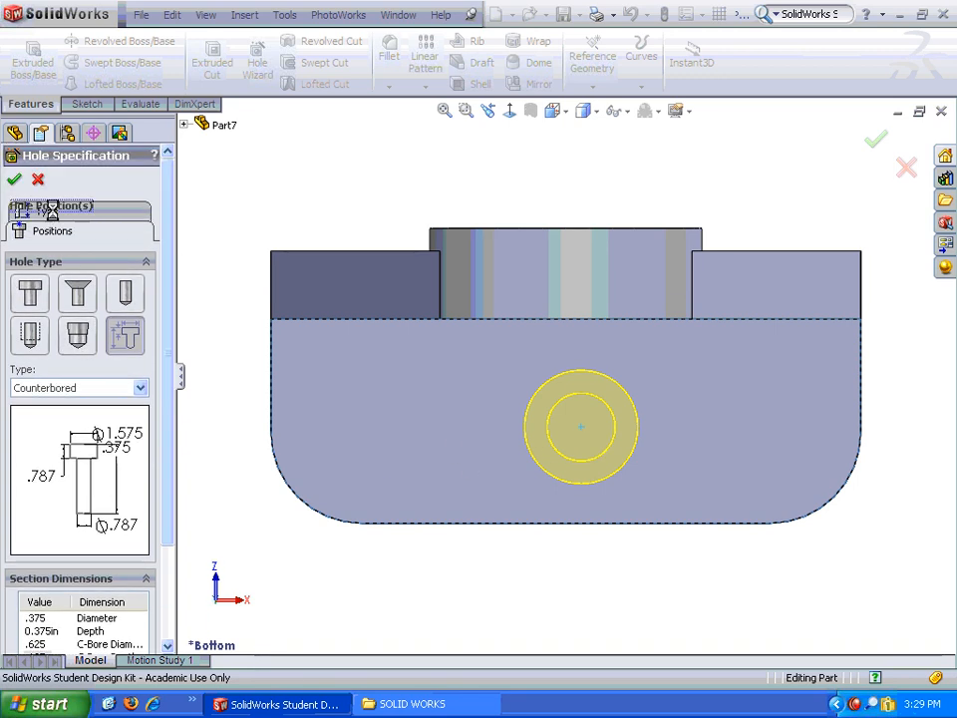
click(582, 431)
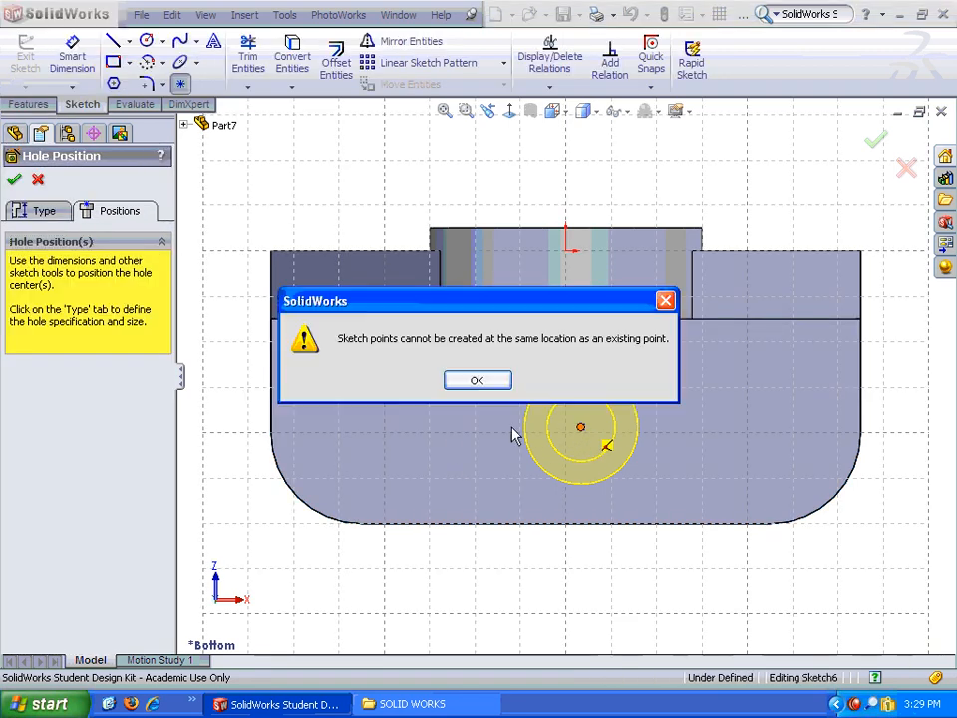
click(478, 378)
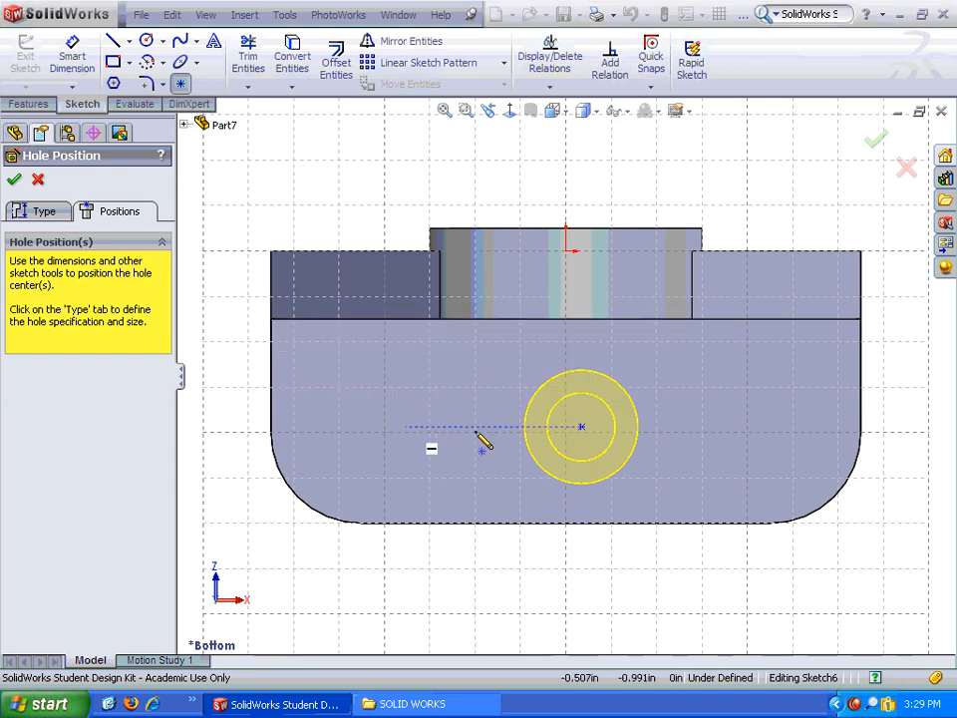
click(428, 411)
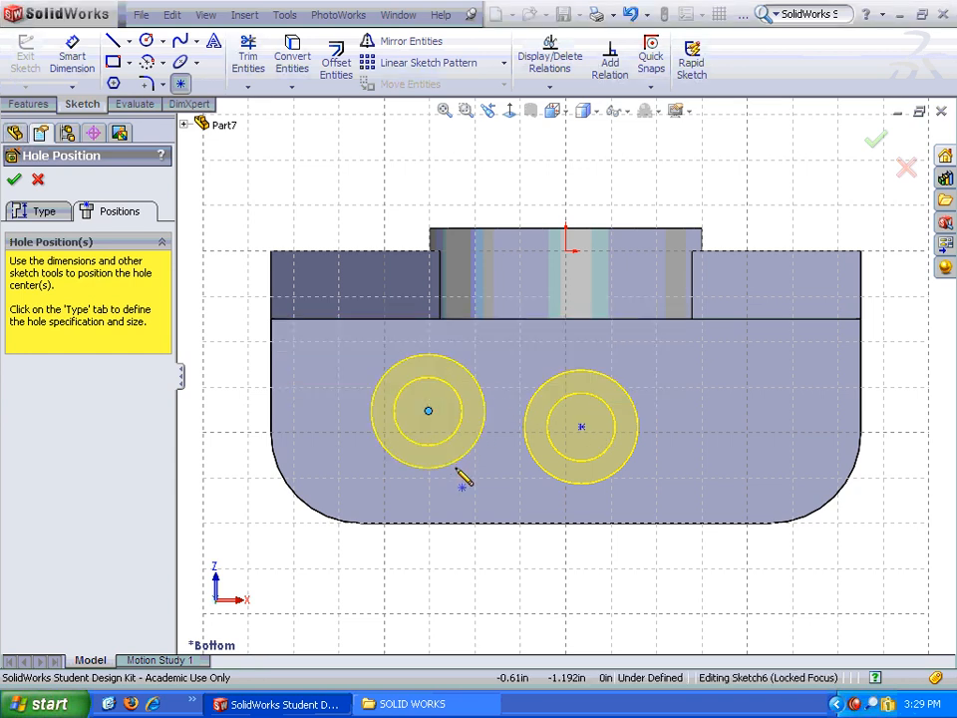
right_click(315, 431)
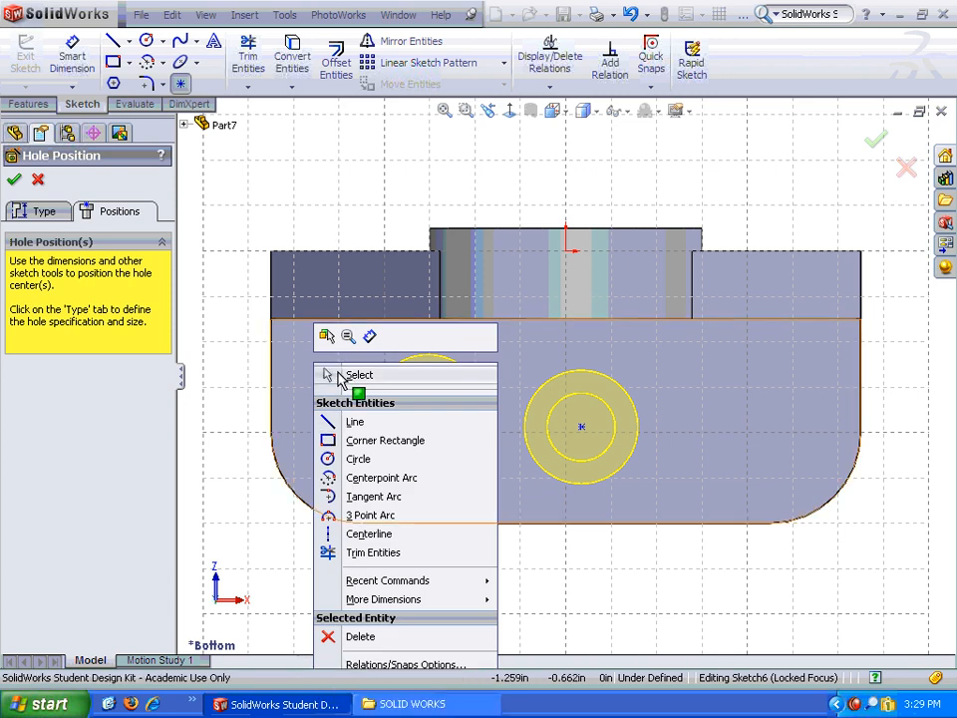
click(339, 376)
Move the two hole centres onto the arc centres of the base's rounded corners and finish the counterbored holes
mouse_move(422, 419)
mouse_down()
mouse_move(333, 477)
mouse_move(314, 513)
mouse_move(363, 441)
mouse_up()
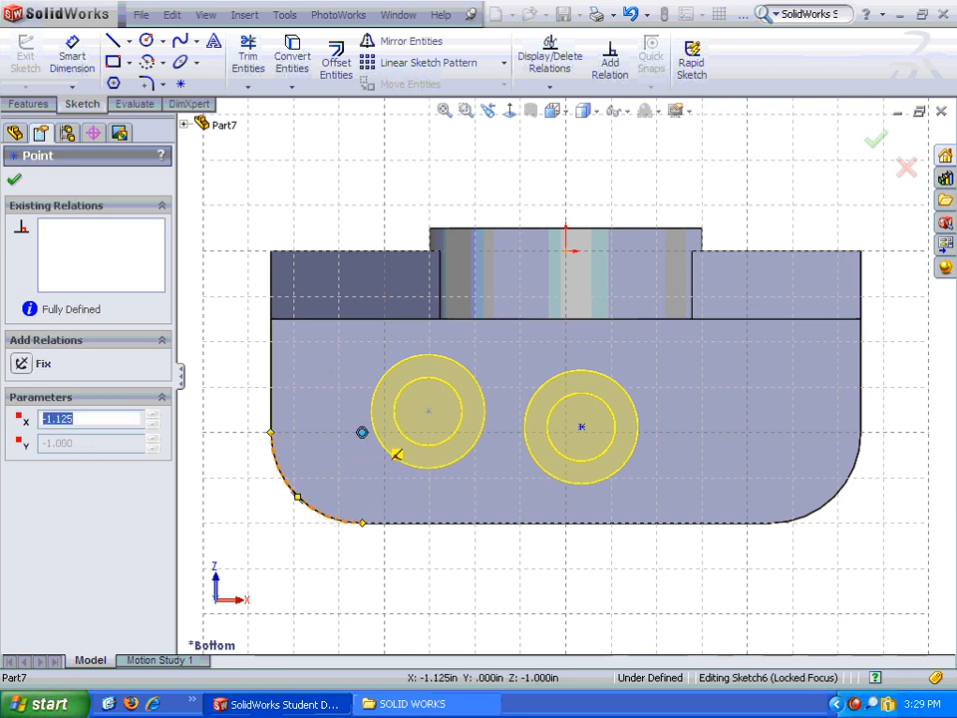
mouse_move(581, 430)
mouse_down()
mouse_move(824, 513)
mouse_move(770, 432)
mouse_up()
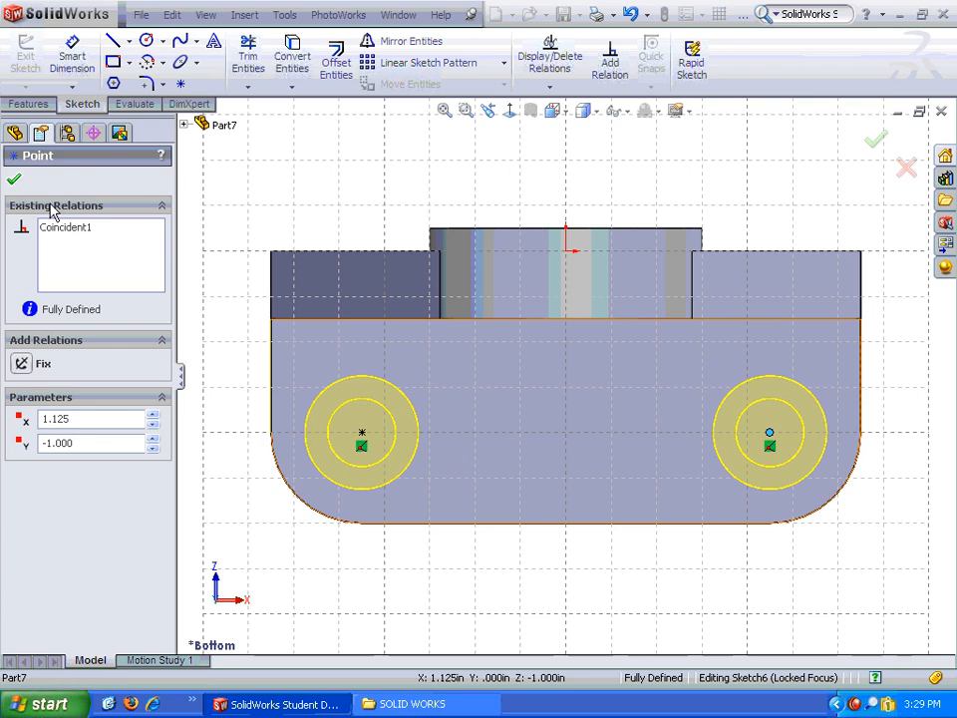
click(14, 182)
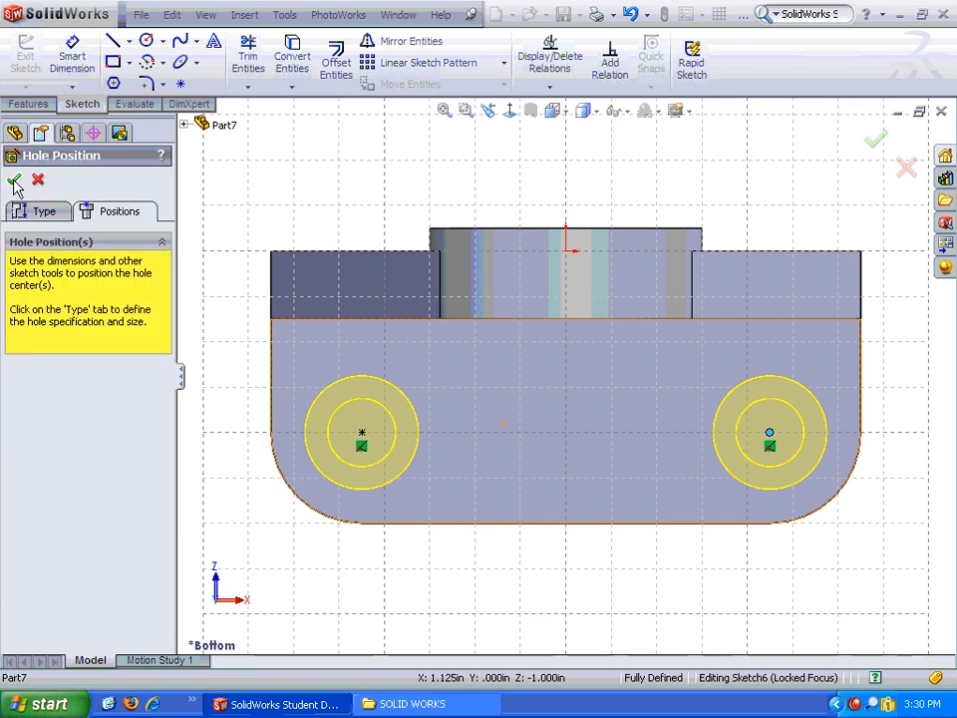
click(14, 181)
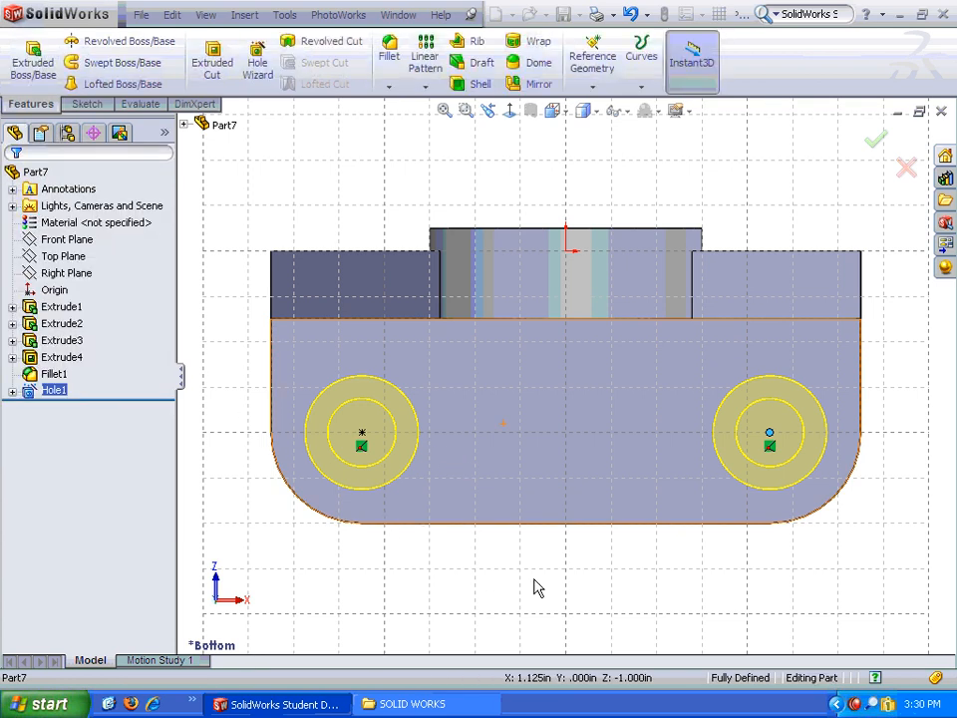
Fillet the inside edge where the upright plate meets the counterbored base face with a 0.125 in radius
middle_drag(583, 592, 553, 407)
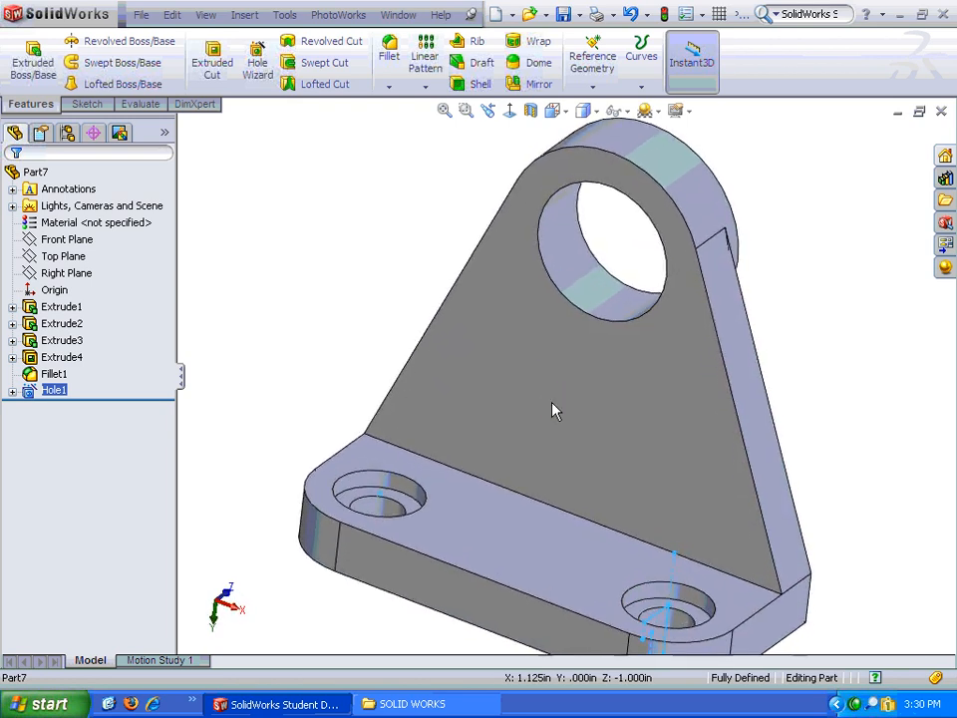
click(393, 58)
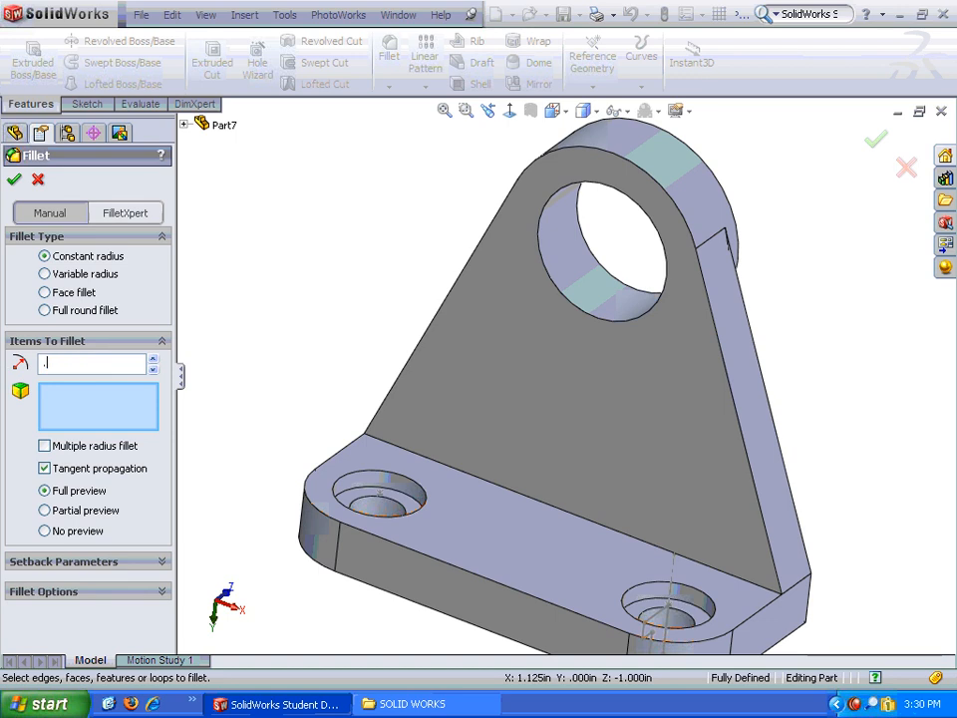
text(25)
click(496, 485)
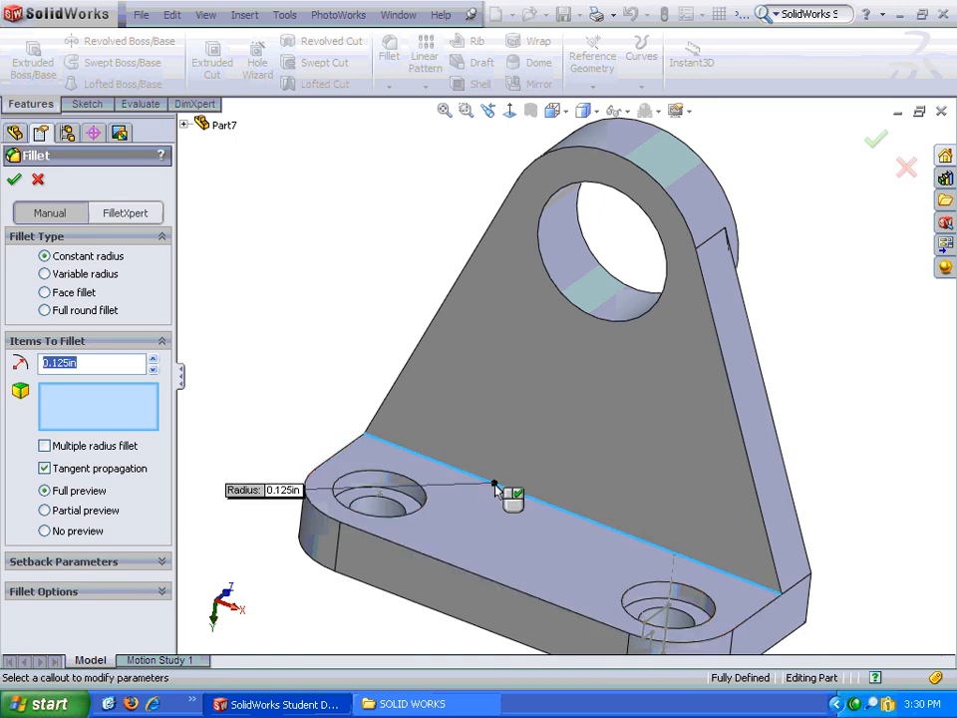
click(14, 180)
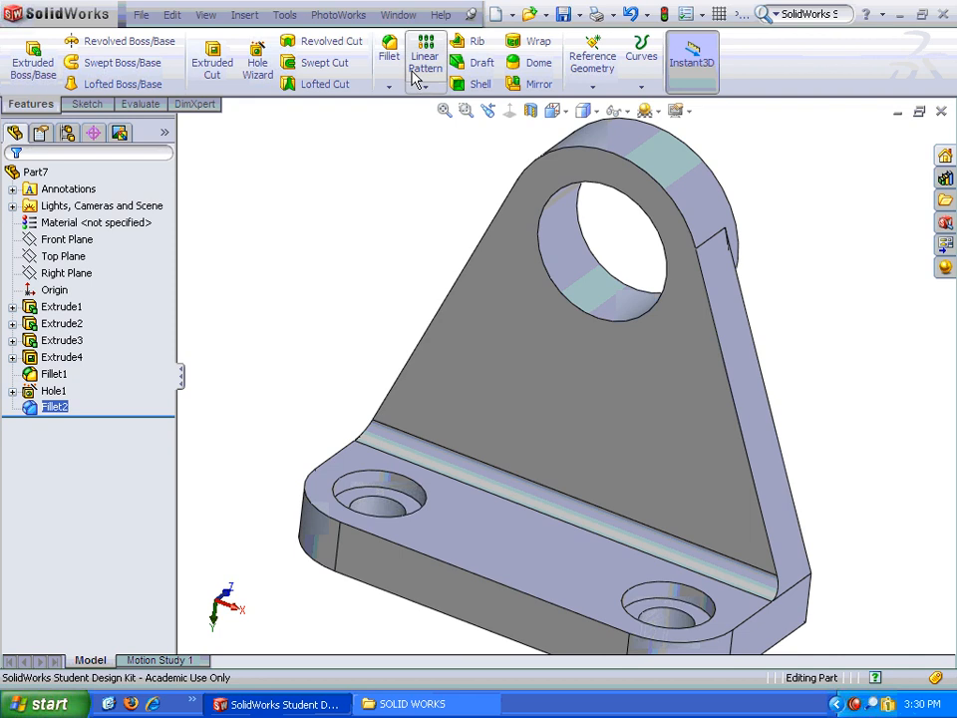
Fillet the plate's slanted edge on the side facing the base with a 0.125 in radius, propagating around the tangent outline of plate and base
click(389, 52)
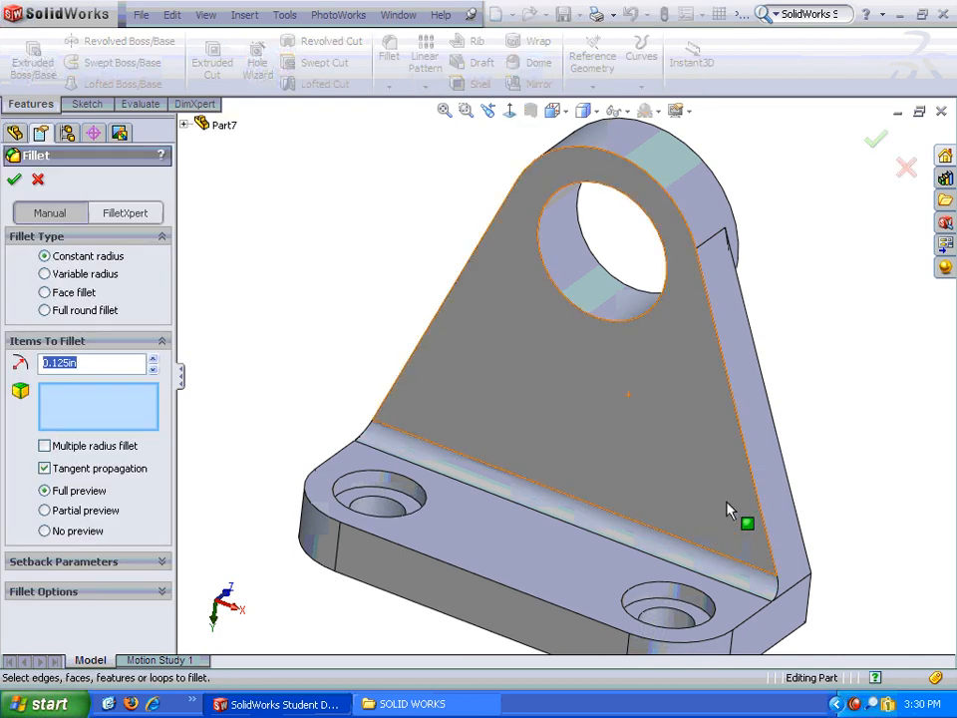
click(751, 465)
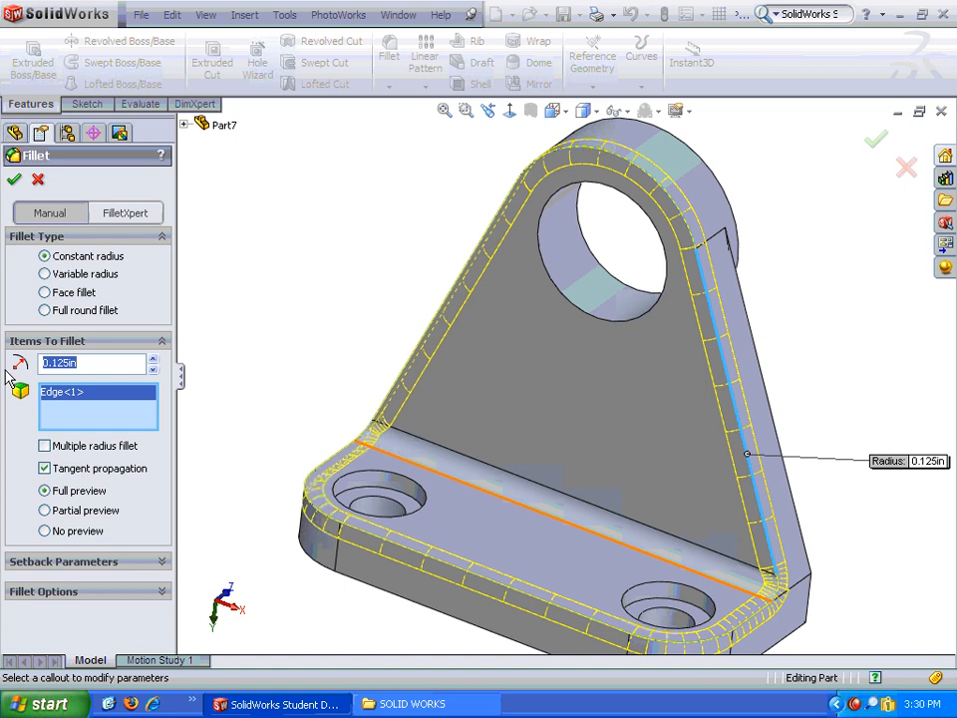
click(14, 181)
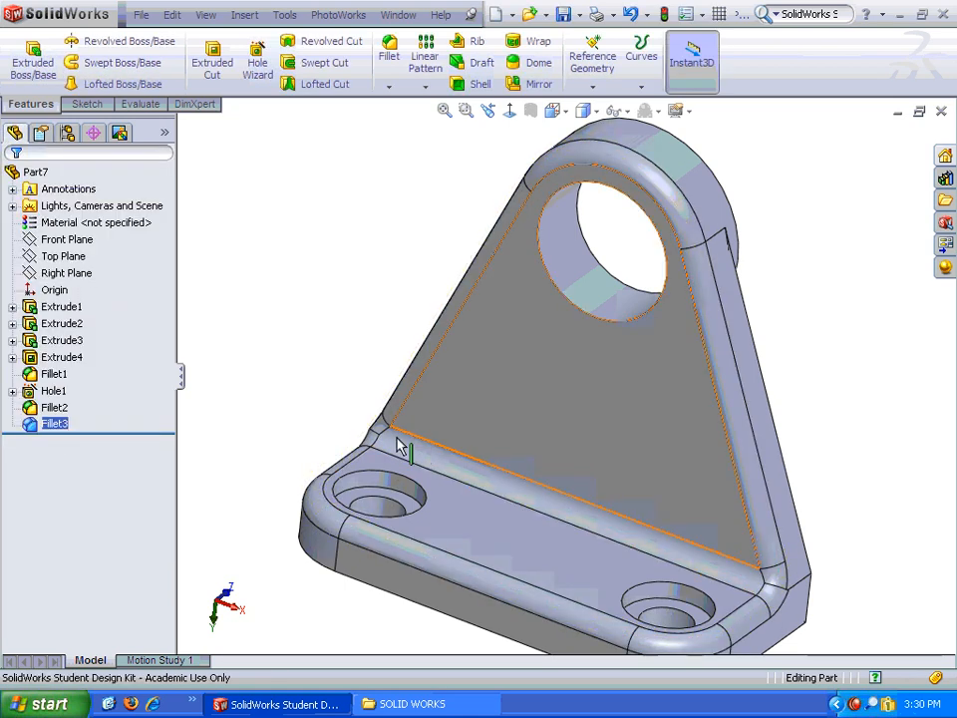
middle_drag(398, 444, 338, 472)
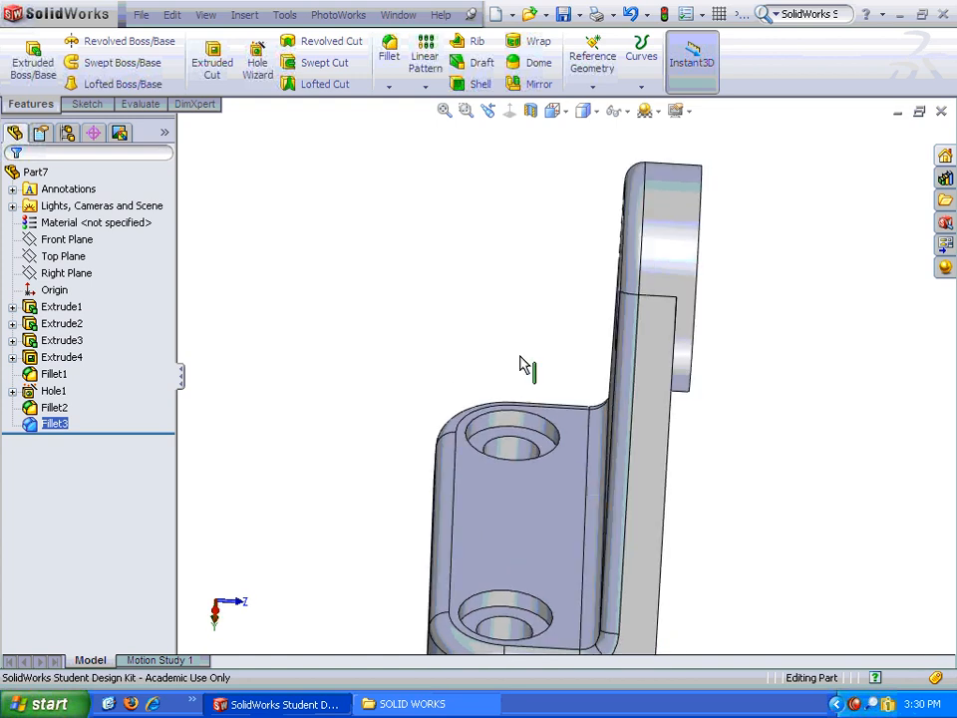